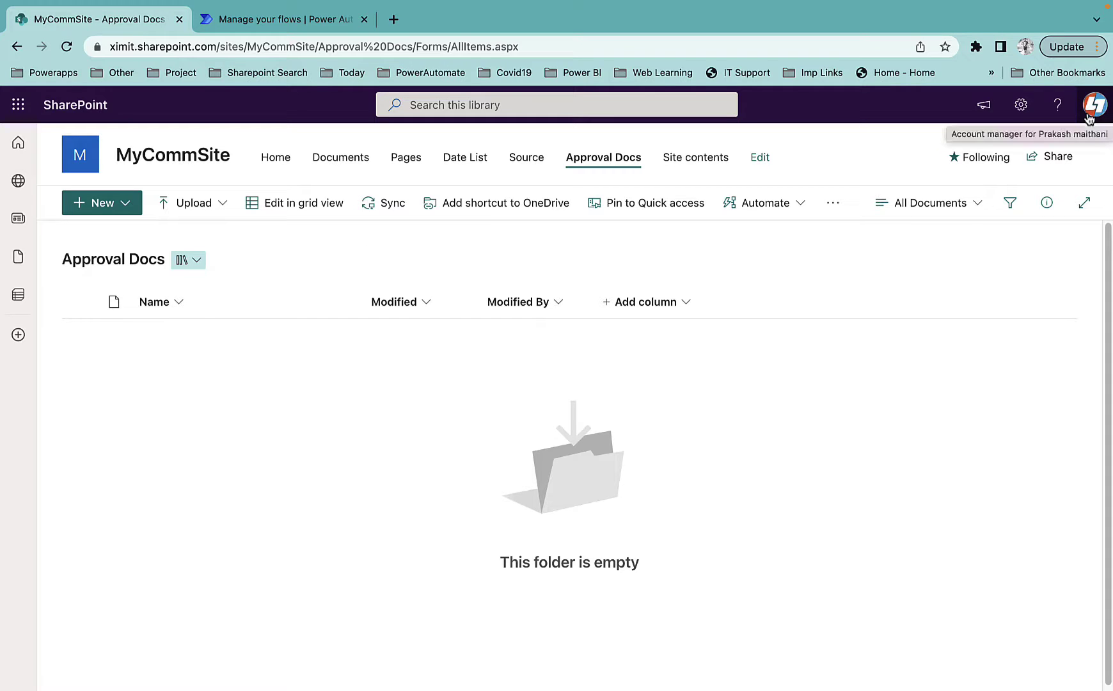
Step: Upload invoice16.xlsx to the Approval Docs library and reload the library in the guest account's Safari window
{"action": "left_click", "coordinate": [192, 213]}
{"action": "left_click", "coordinate": [192, 234]}
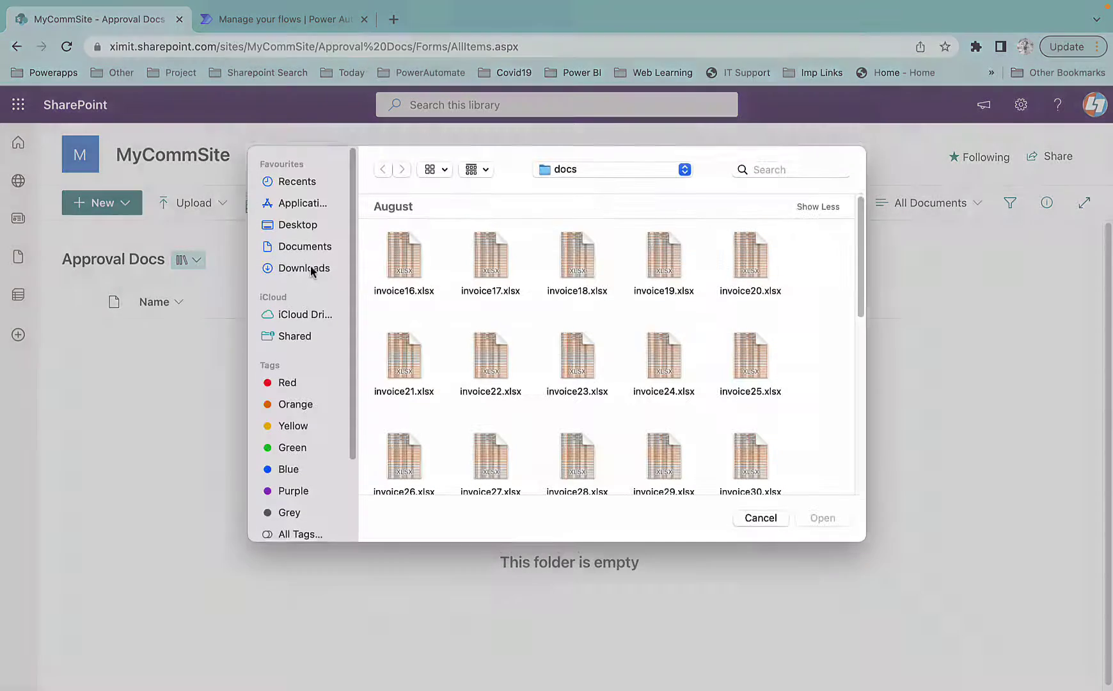
{"action": "left_click", "coordinate": [428, 282]}
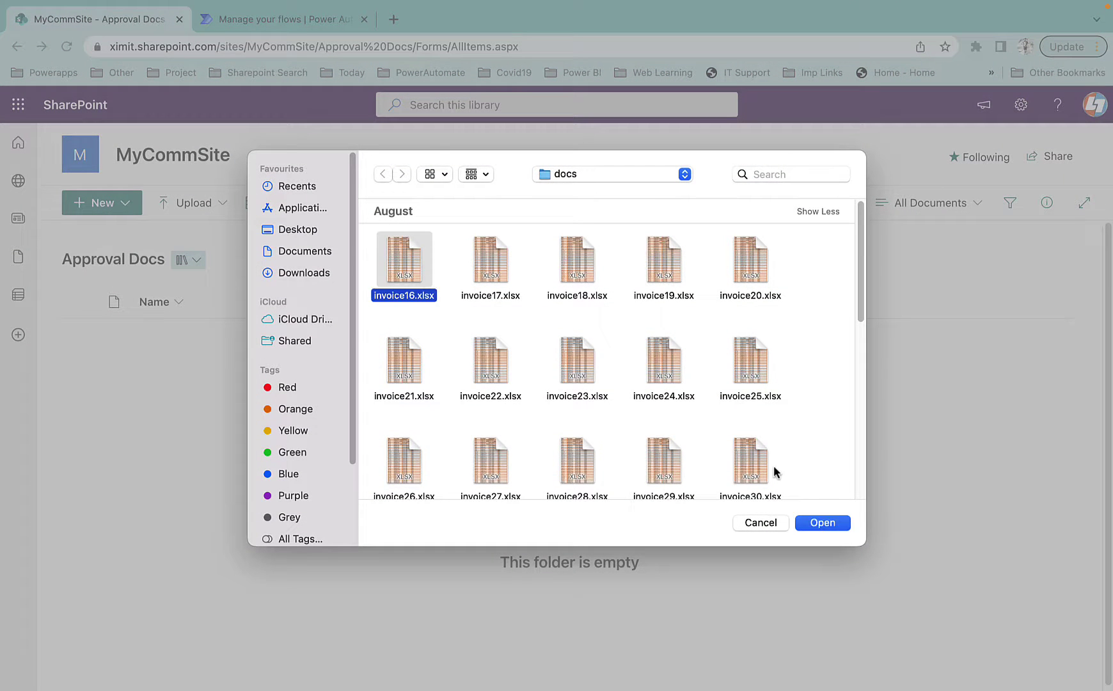
{"action": "left_click", "coordinate": [843, 524]}
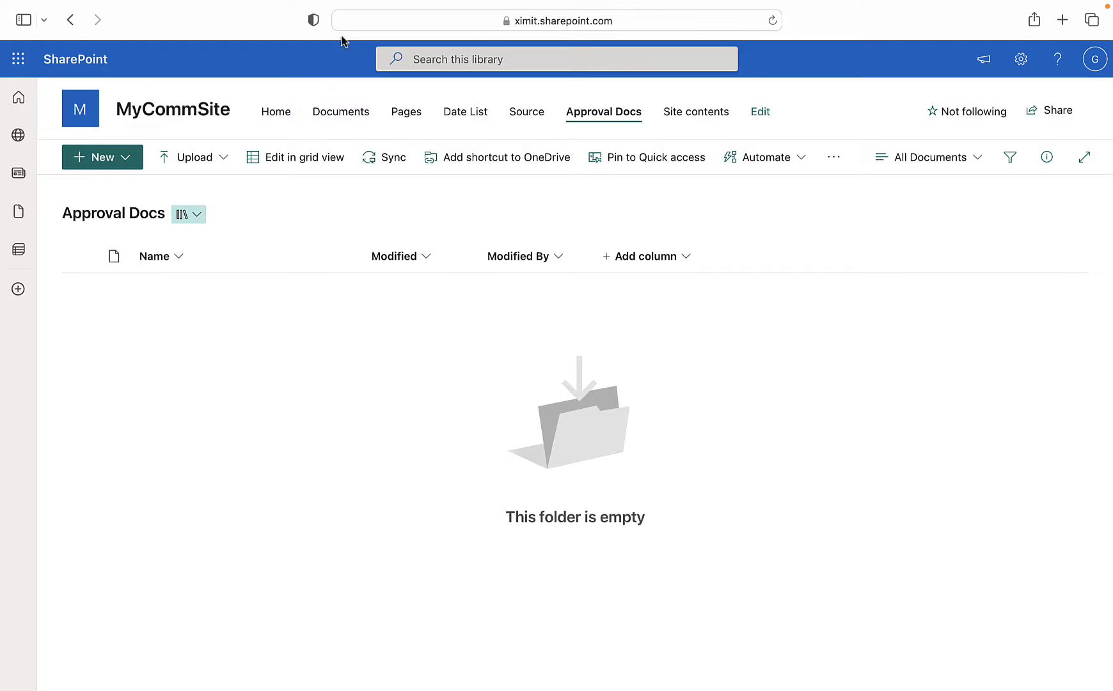
{"action": "left_click", "coordinate": [773, 22]}
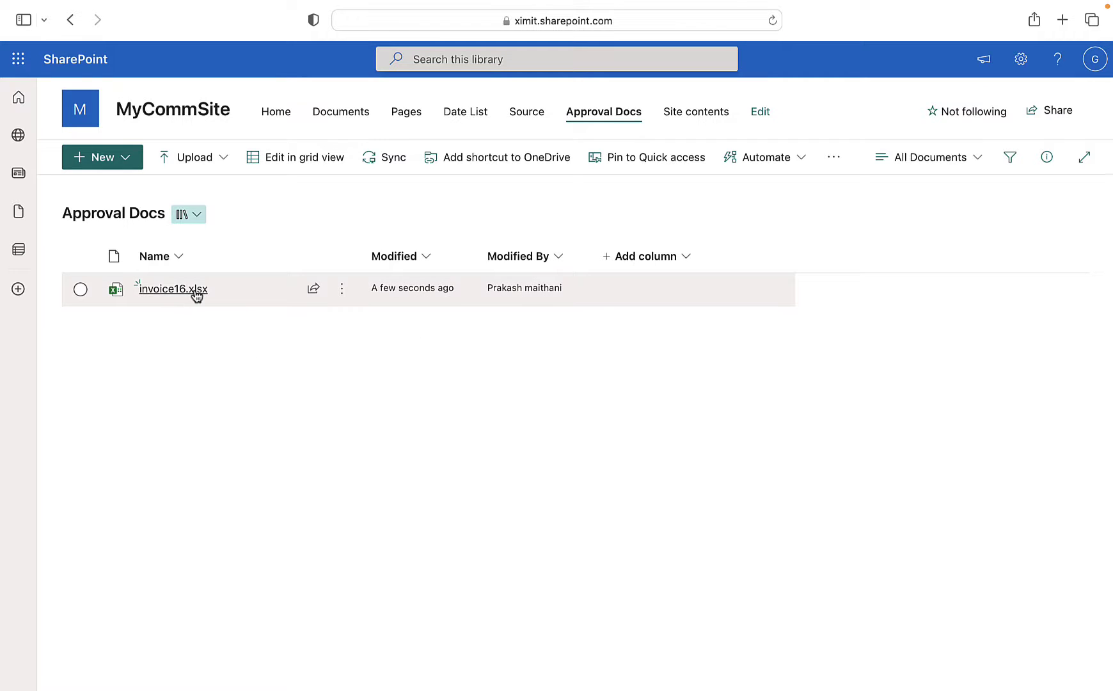
{"action": "mouse_move", "coordinate": [196, 294]}
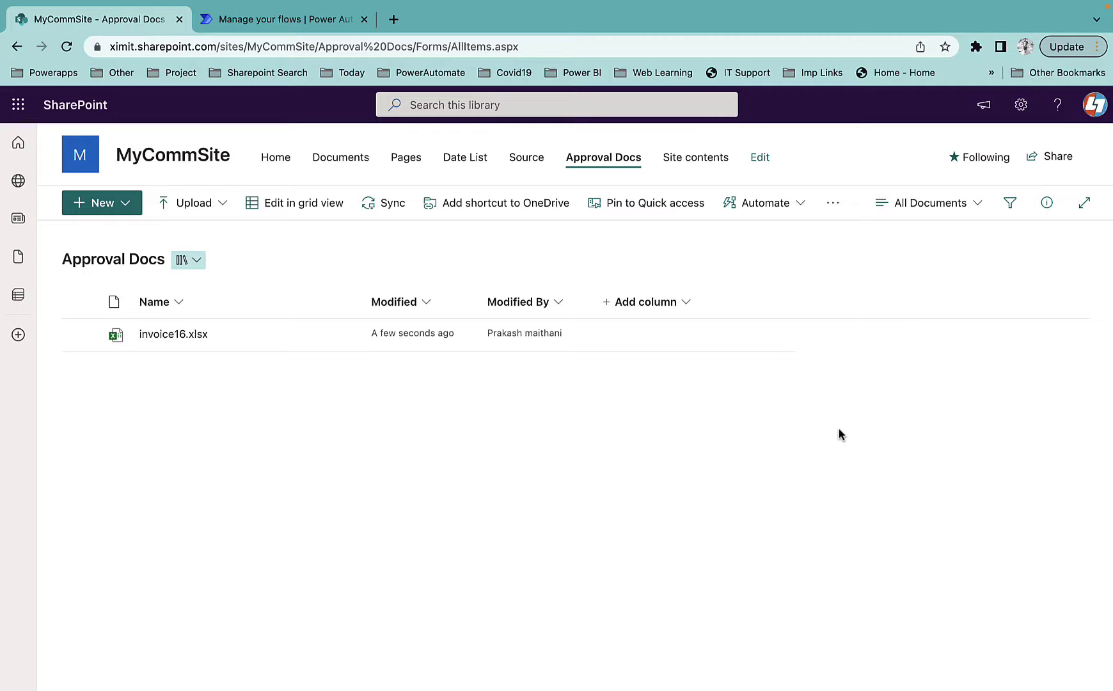
Step: In the owner's Chrome window, set Approval Docs versioning to require content approval and create major and minor (draft) versions
{"action": "left_click", "coordinate": [1021, 106]}
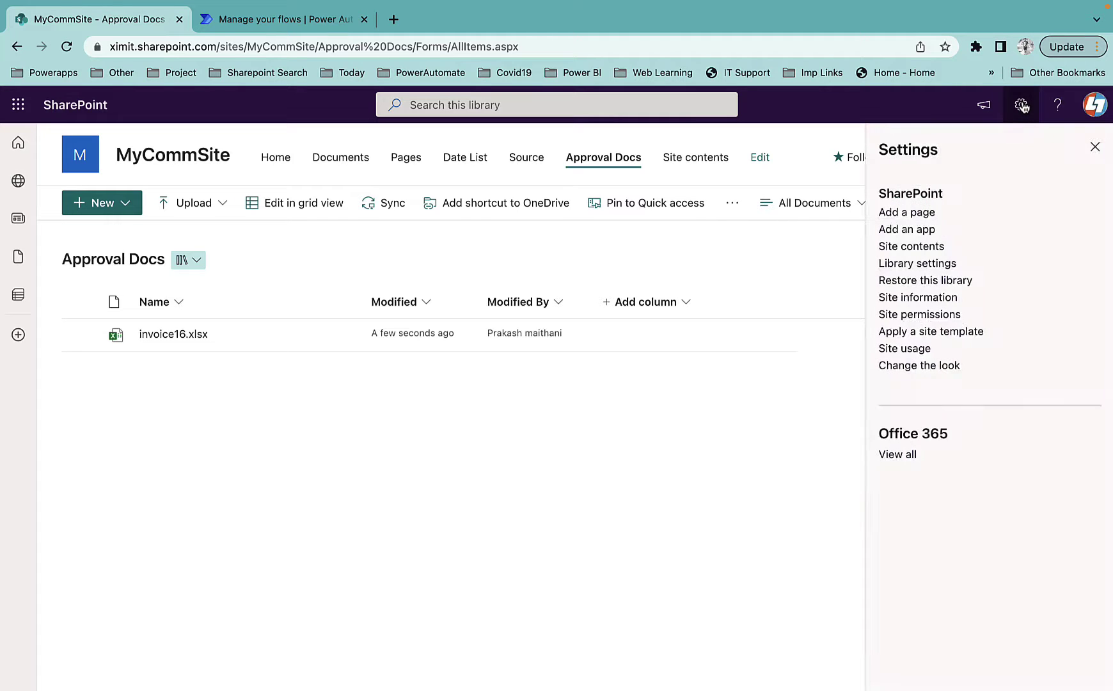
{"action": "left_click", "coordinate": [921, 271]}
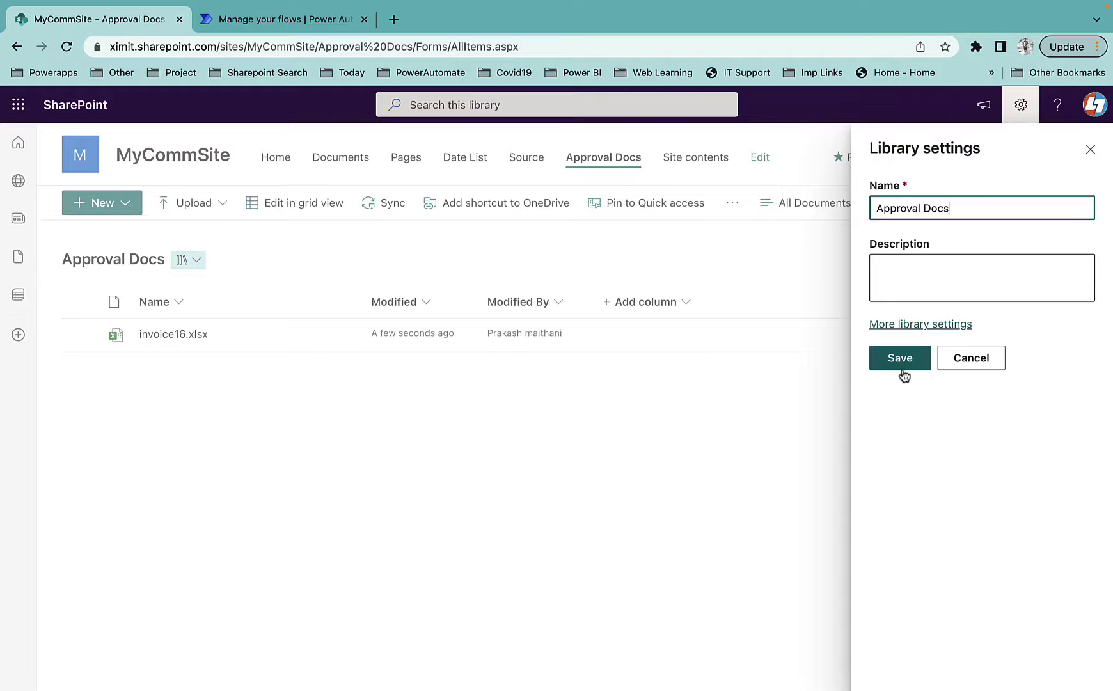
{"action": "left_click", "coordinate": [902, 328]}
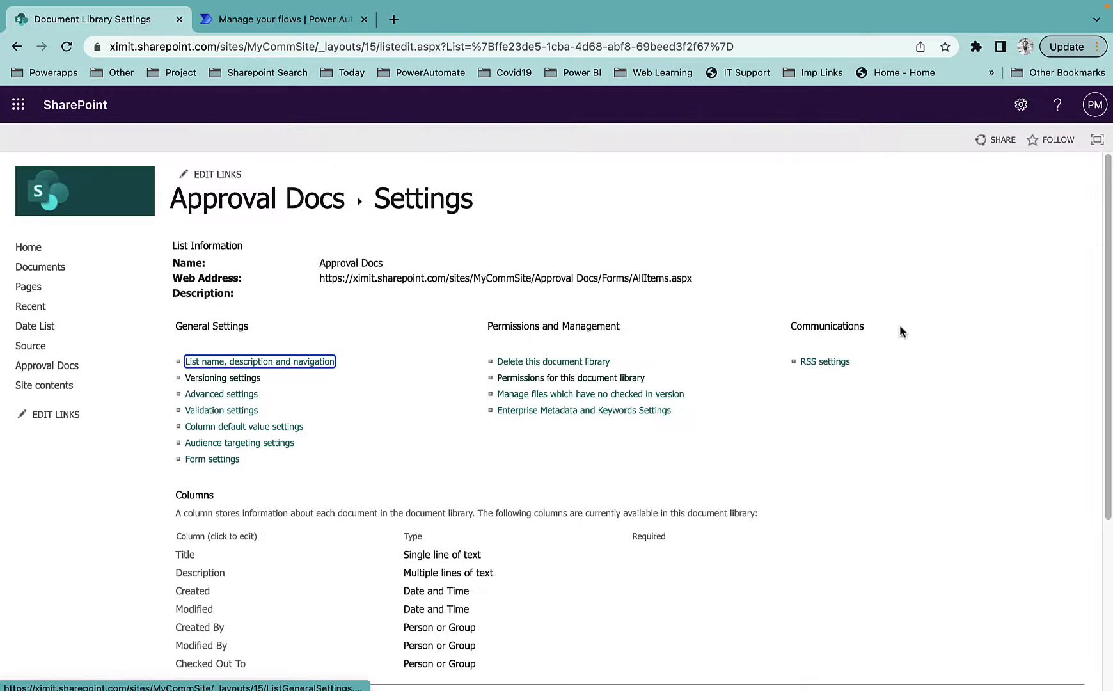
{"action": "left_click", "coordinate": [206, 378]}
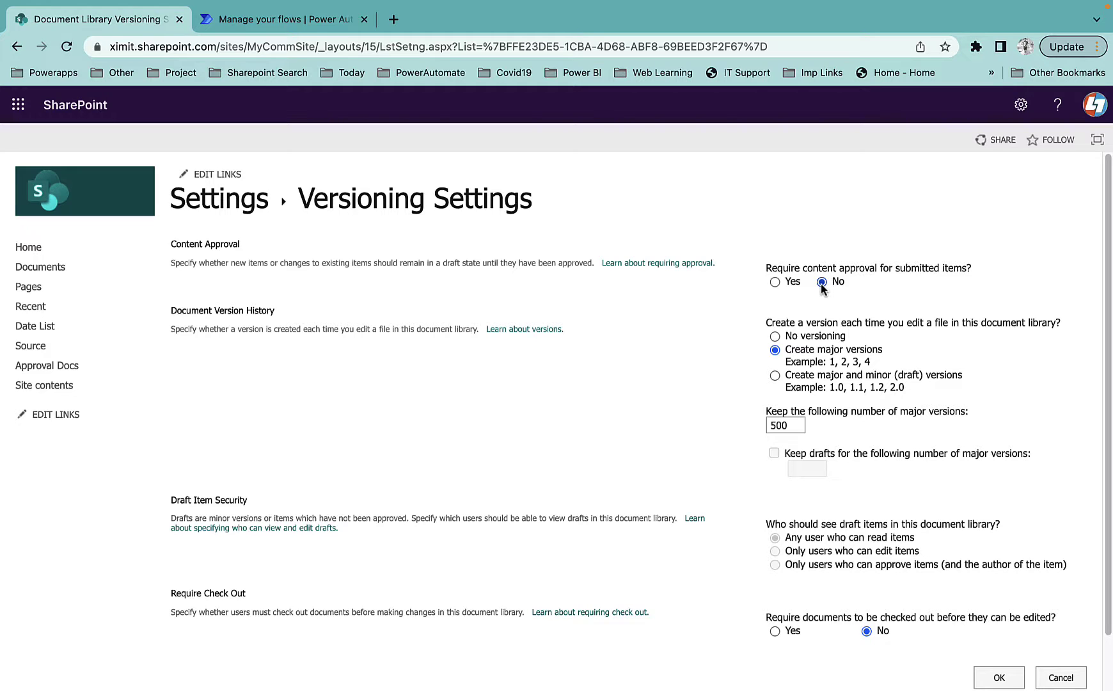
{"action": "left_click", "coordinate": [775, 282]}
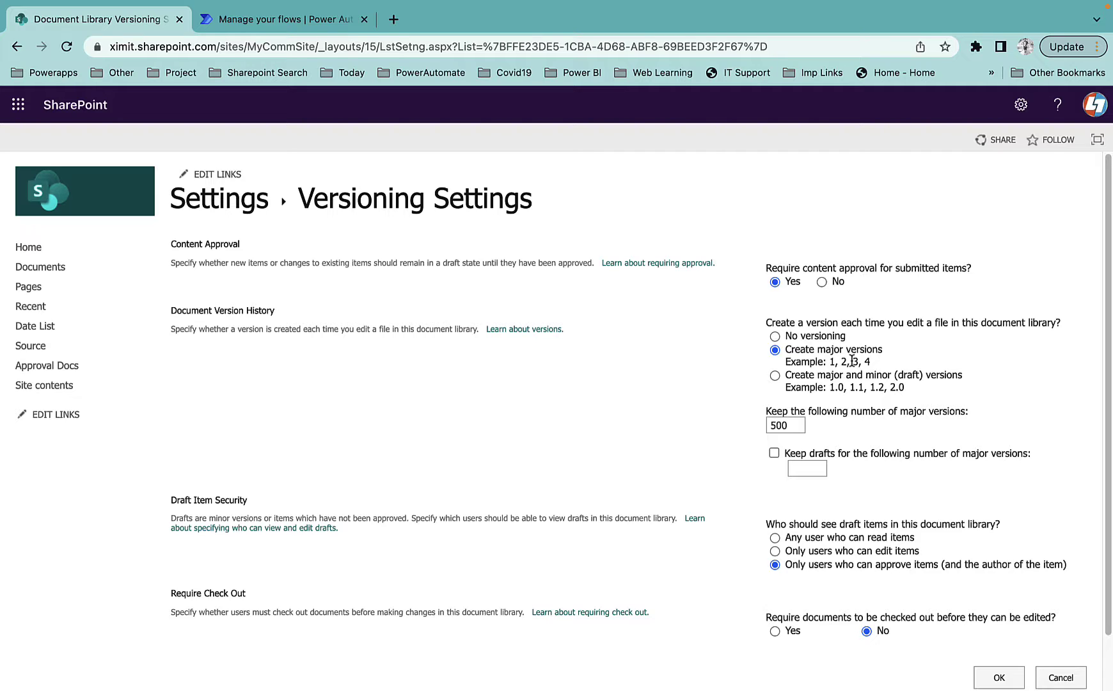
{"action": "left_click", "coordinate": [774, 376]}
{"action": "left_click", "coordinate": [997, 676]}
{"action": "left_click", "coordinate": [259, 200]}
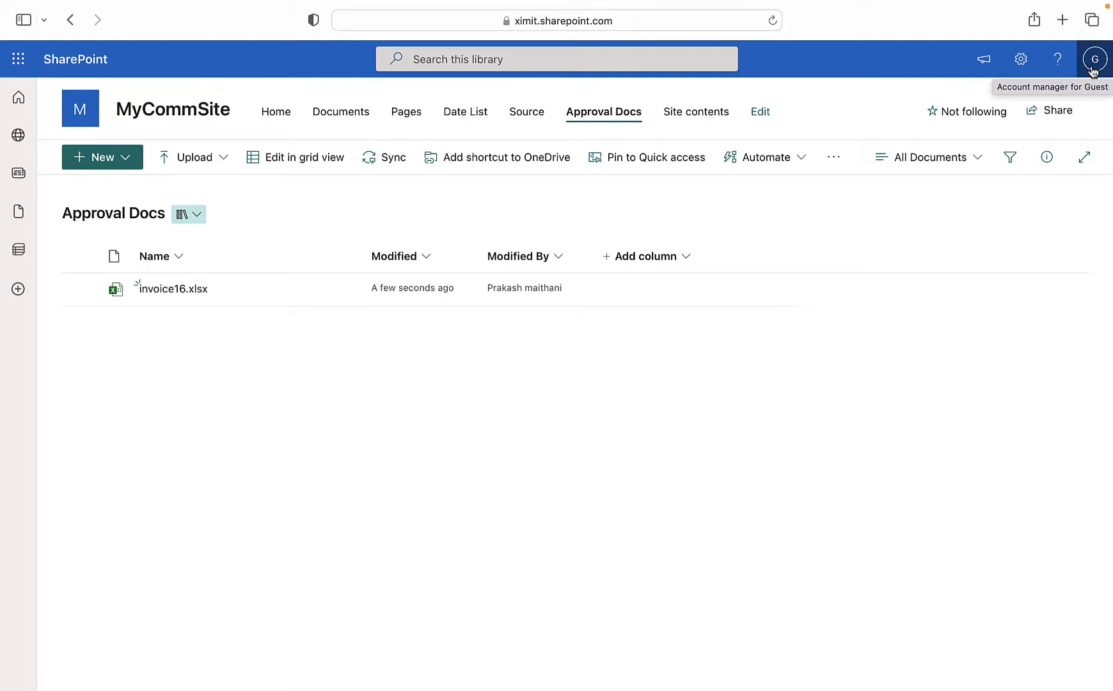
Step: Try to upload invoice16.xlsx to Approval Docs from the guest account's Safari window
{"action": "left_click", "coordinate": [220, 160]}
{"action": "left_click", "coordinate": [200, 195]}
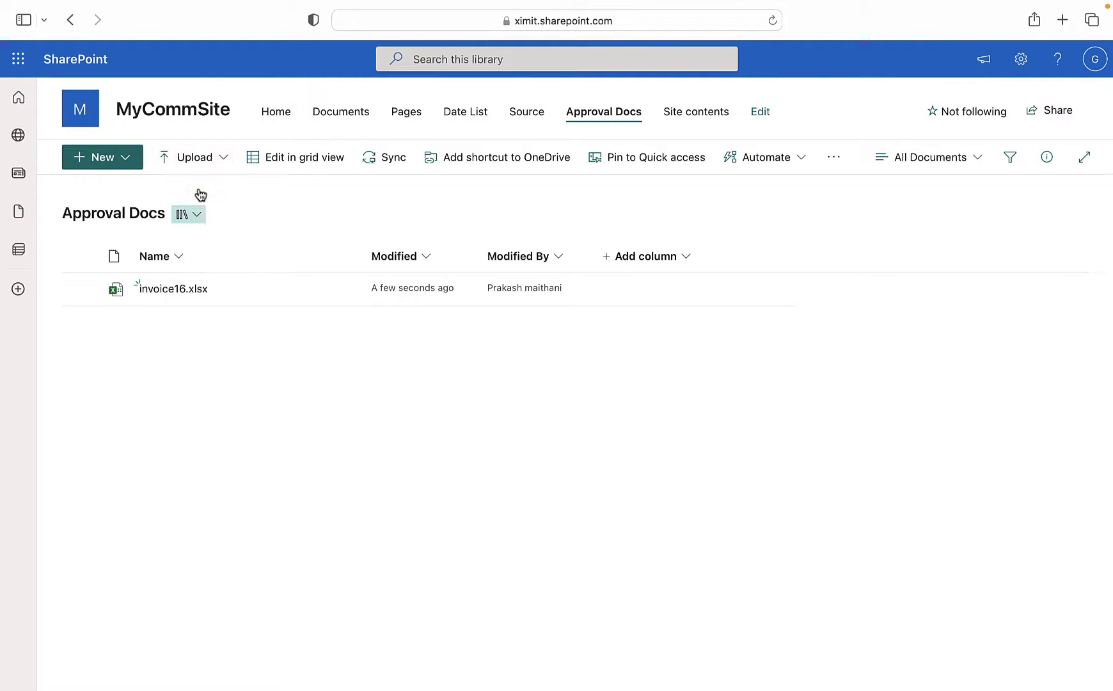
{"action": "left_click", "coordinate": [420, 315]}
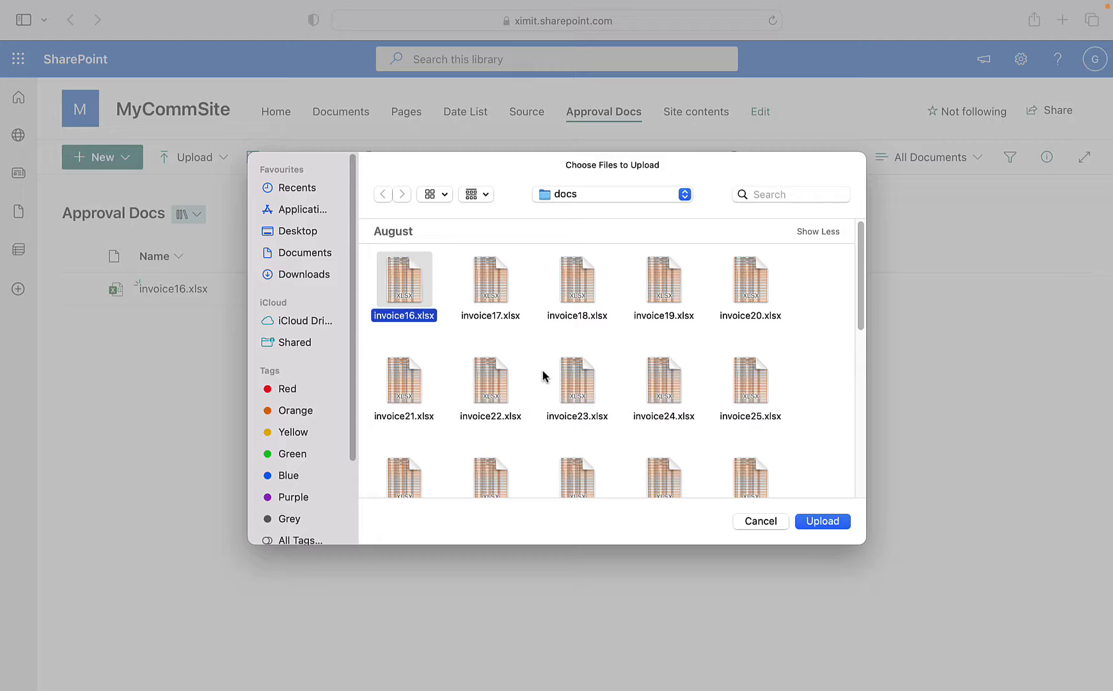
{"action": "left_click", "coordinate": [818, 522]}
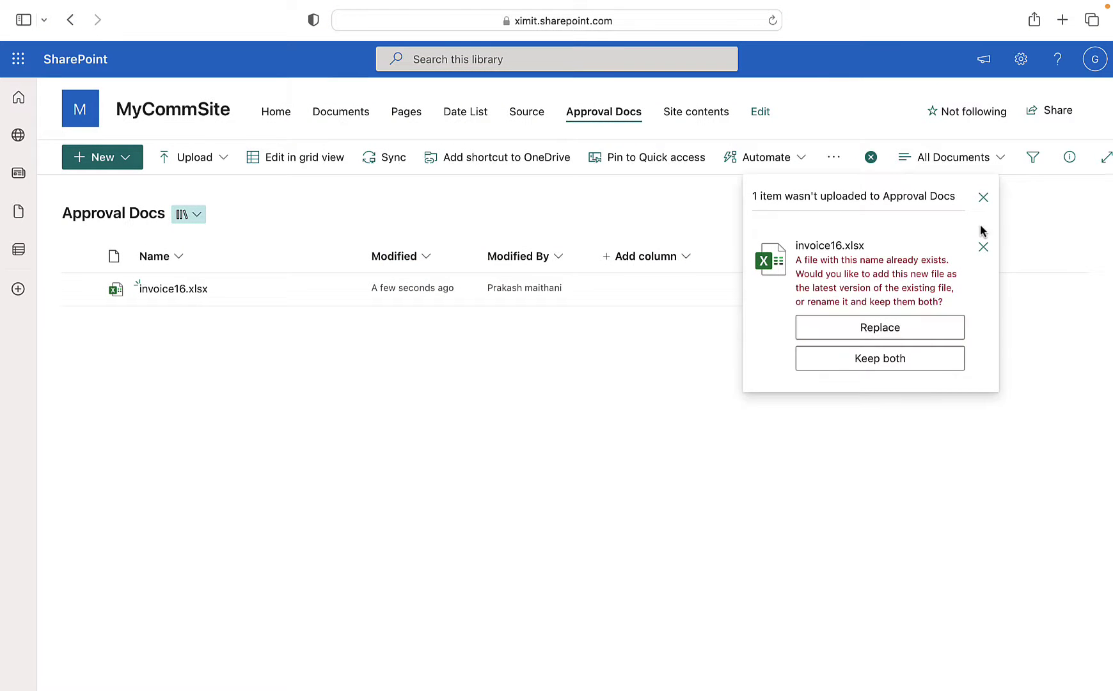
{"action": "left_click", "coordinate": [983, 198]}
Step: Upload invoice22.xlsx to Approval Docs as the guest and reload the library
{"action": "left_click", "coordinate": [191, 164]}
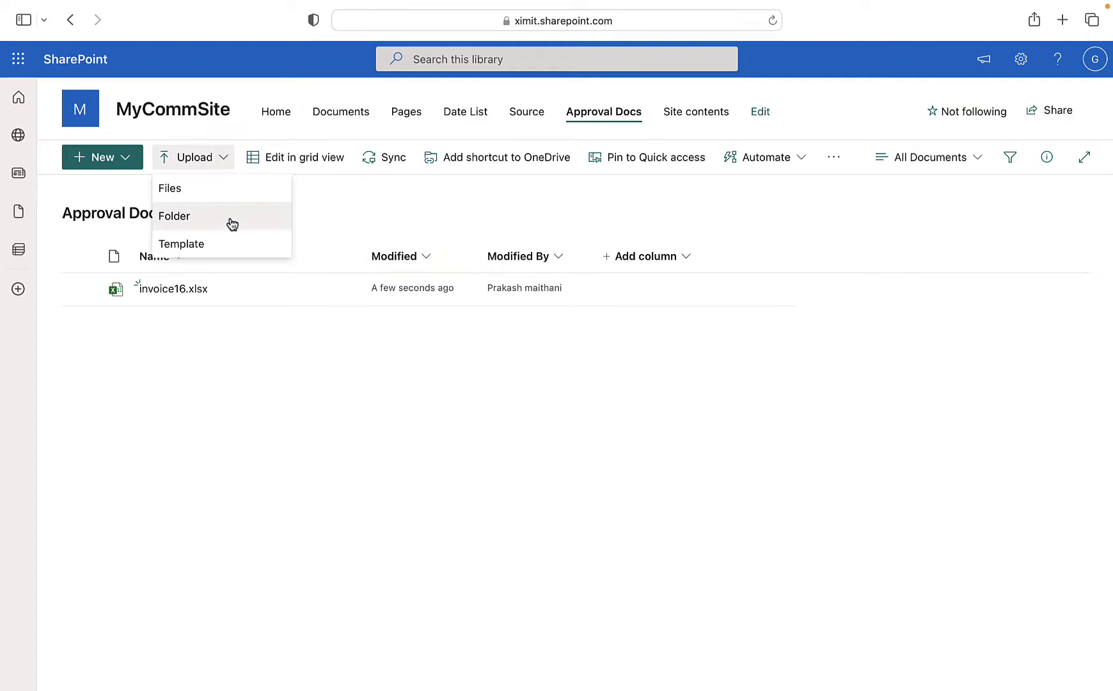
{"action": "left_click", "coordinate": [195, 187]}
{"action": "left_click", "coordinate": [502, 397]}
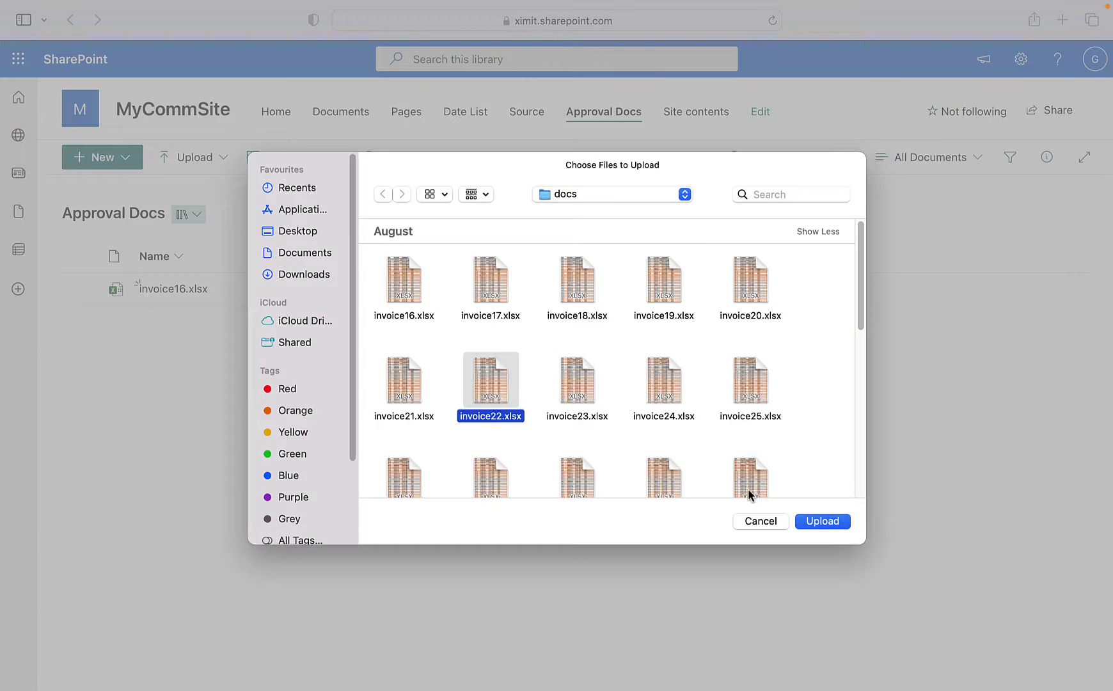
{"action": "left_click", "coordinate": [823, 520]}
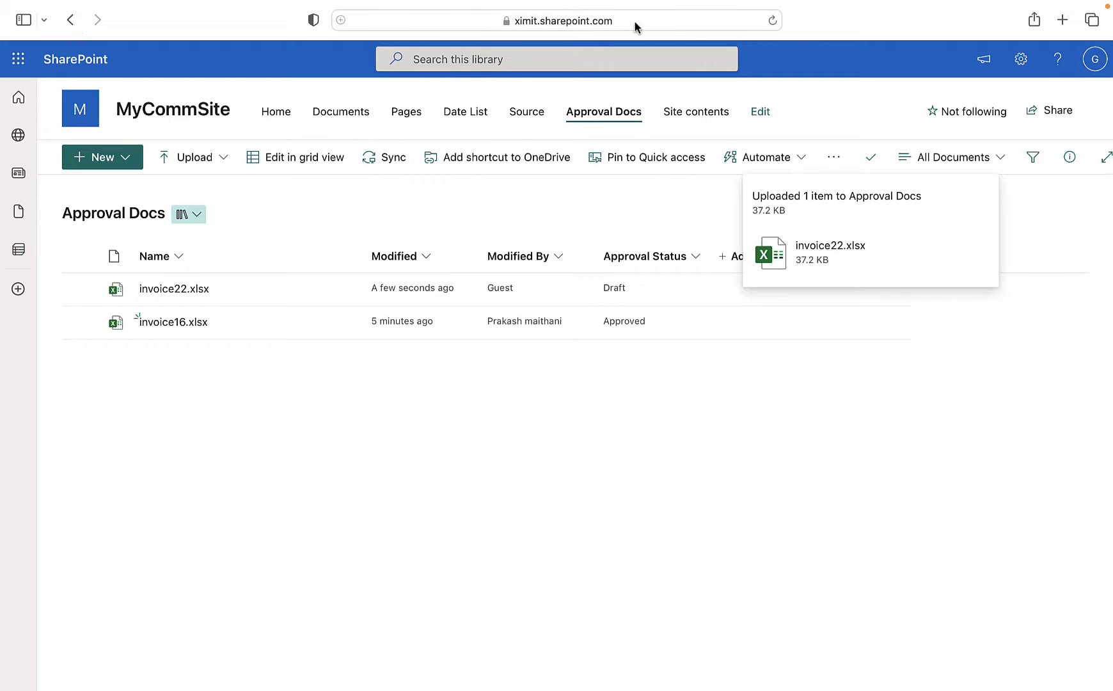
{"action": "left_click", "coordinate": [773, 21]}
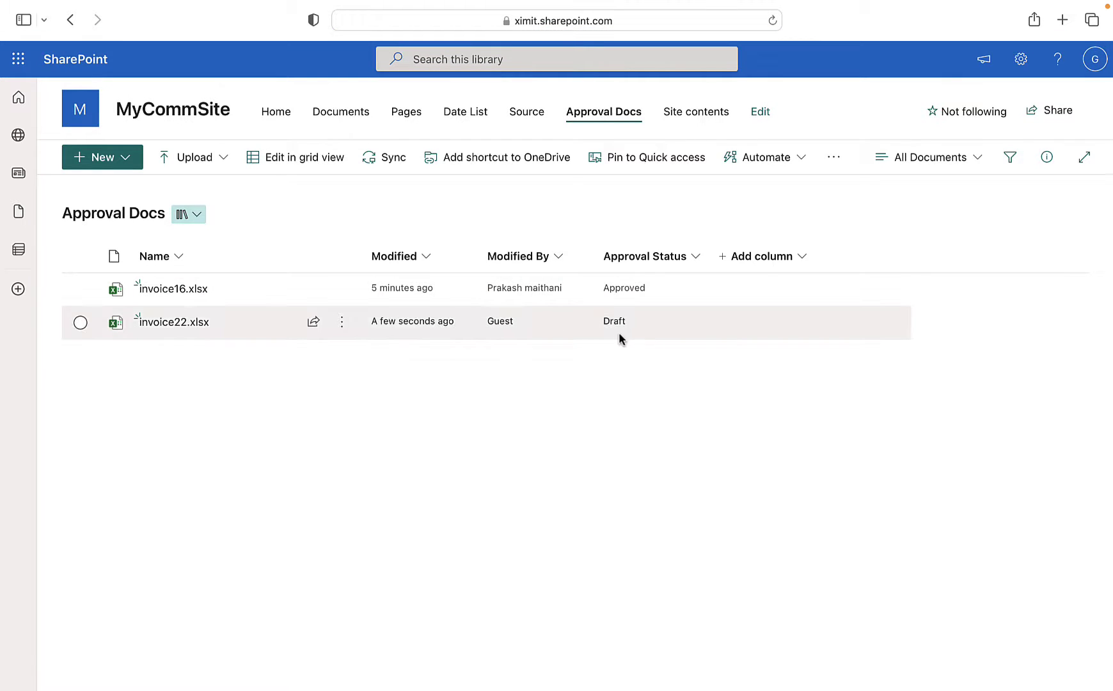
Step: Submit invoice22.xlsx for approval as the guest and reload the library
{"action": "left_click", "coordinate": [80, 323]}
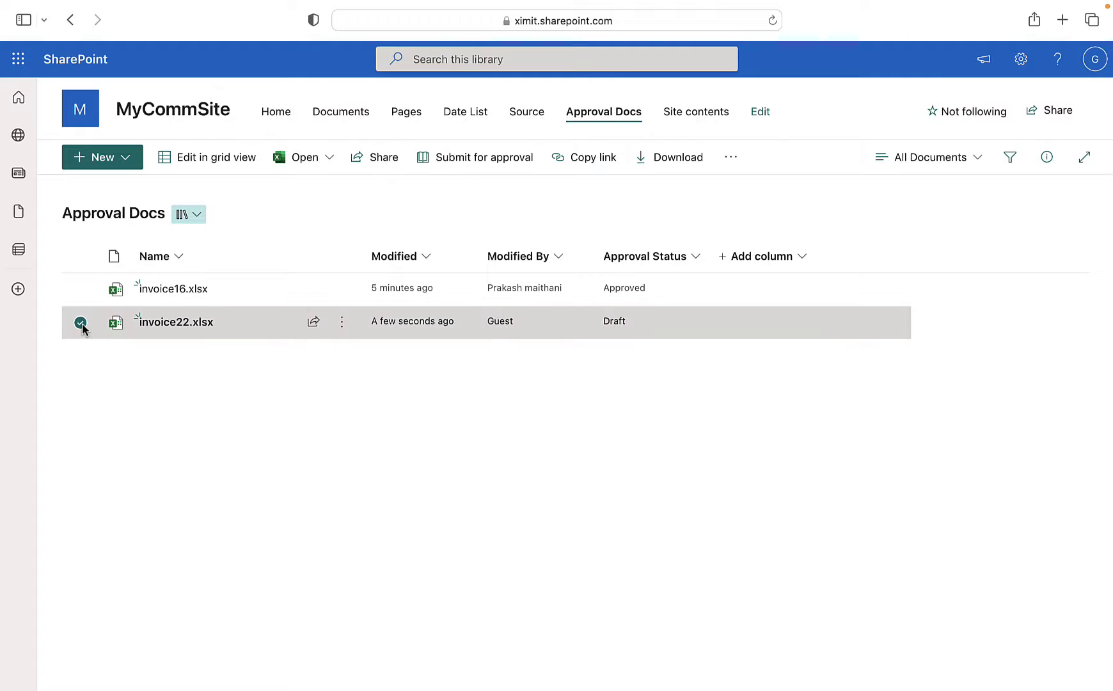
{"action": "left_click", "coordinate": [450, 165]}
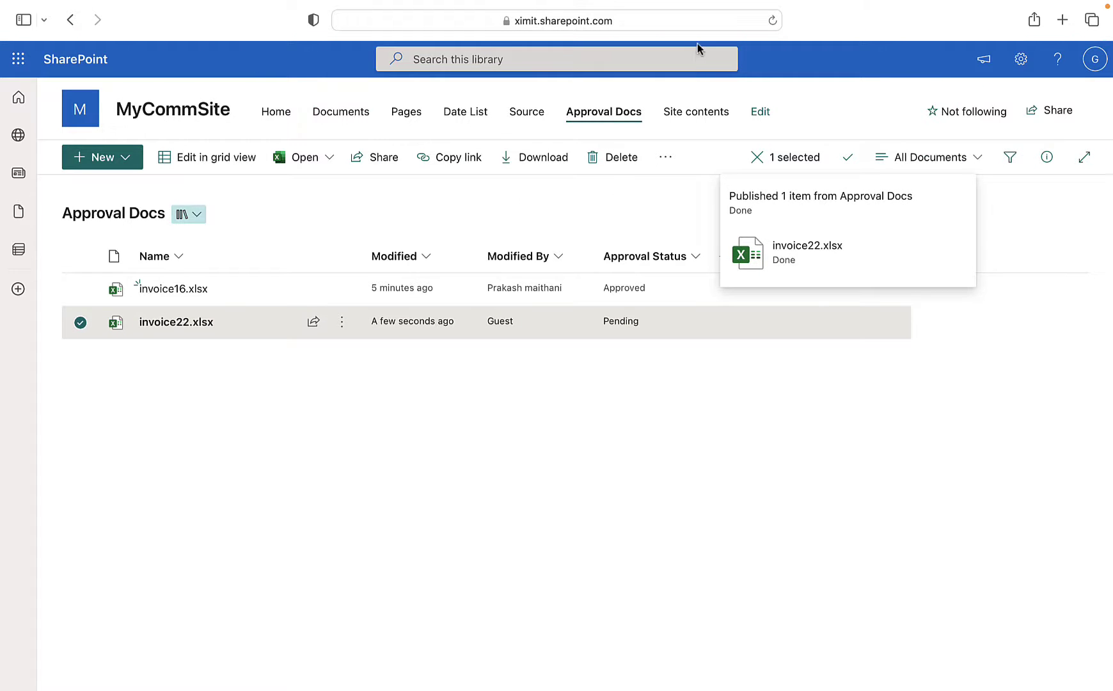
{"action": "left_click", "coordinate": [766, 22]}
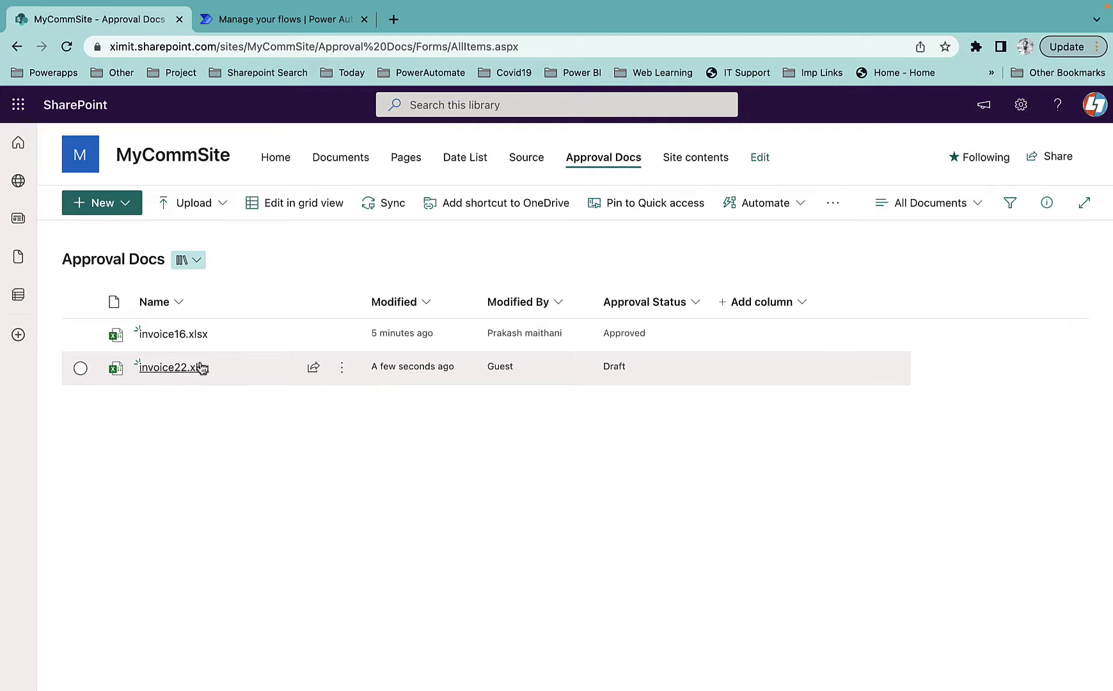
Step: Reload the library in the owner's Chrome window and set the approval status of invoice22.xlsx to Approved
{"action": "left_click", "coordinate": [66, 46]}
{"action": "left_click", "coordinate": [80, 369]}
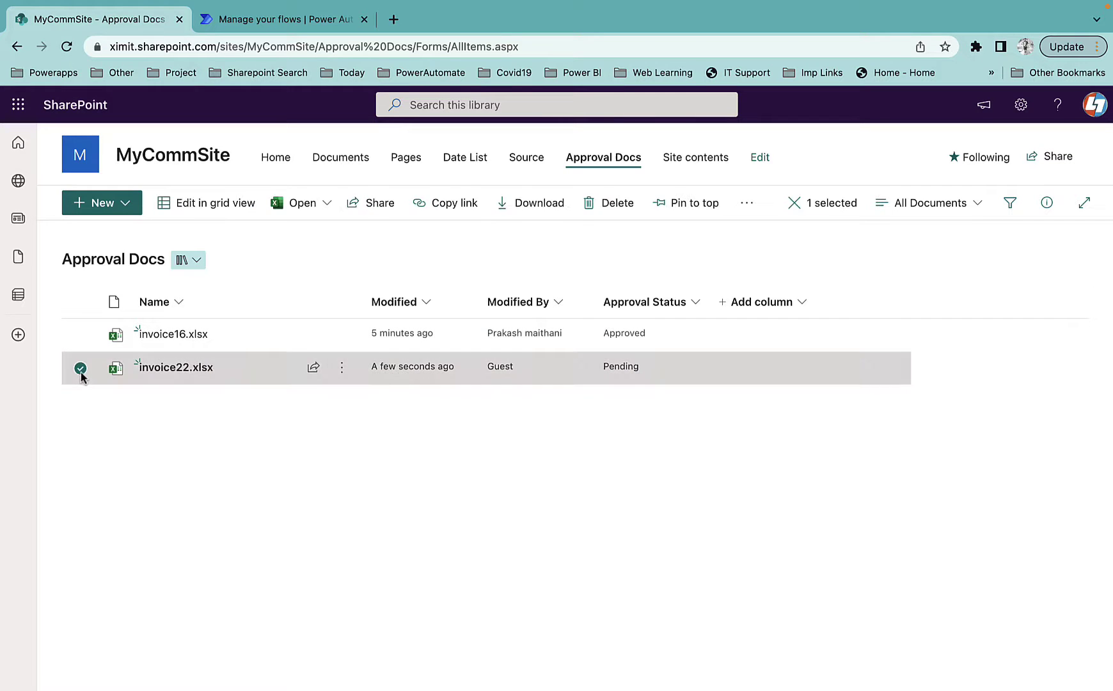
{"action": "left_click", "coordinate": [745, 205]}
{"action": "left_click", "coordinate": [815, 484]}
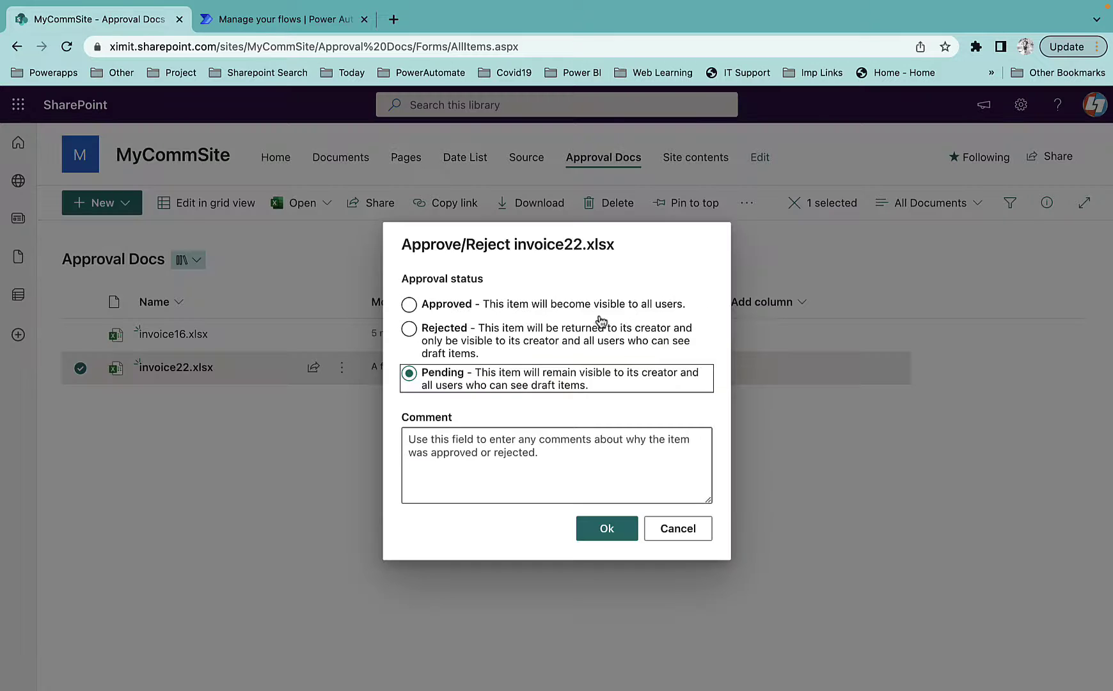
{"action": "left_click", "coordinate": [467, 307]}
{"action": "left_click", "coordinate": [608, 528]}
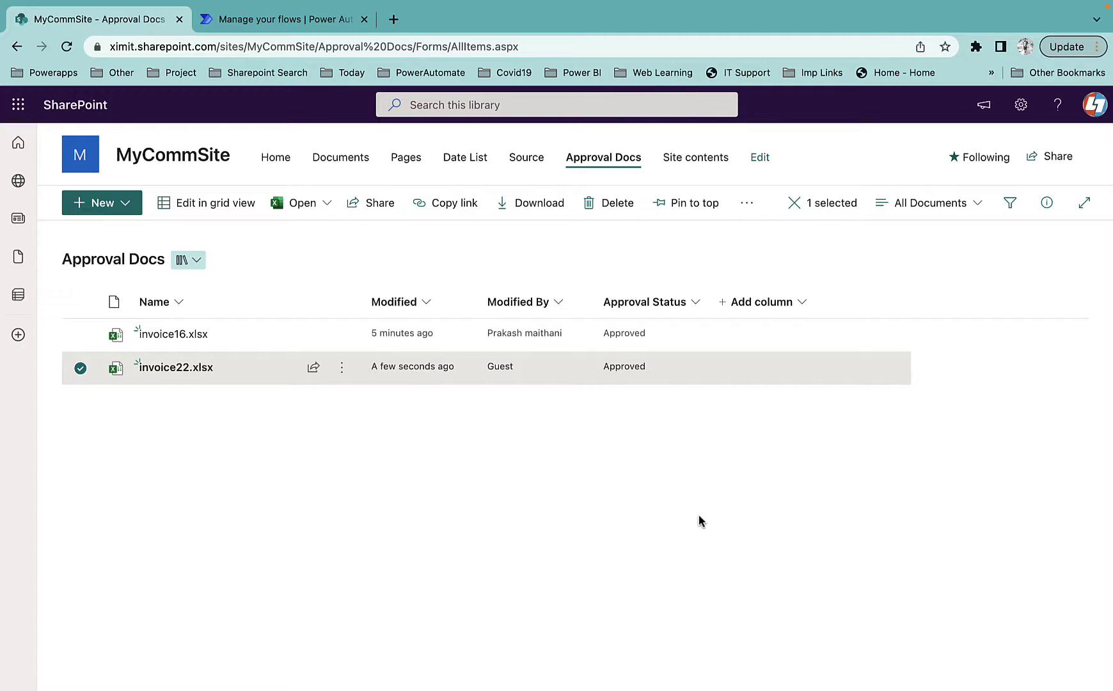
{"action": "left_click", "coordinate": [80, 368]}
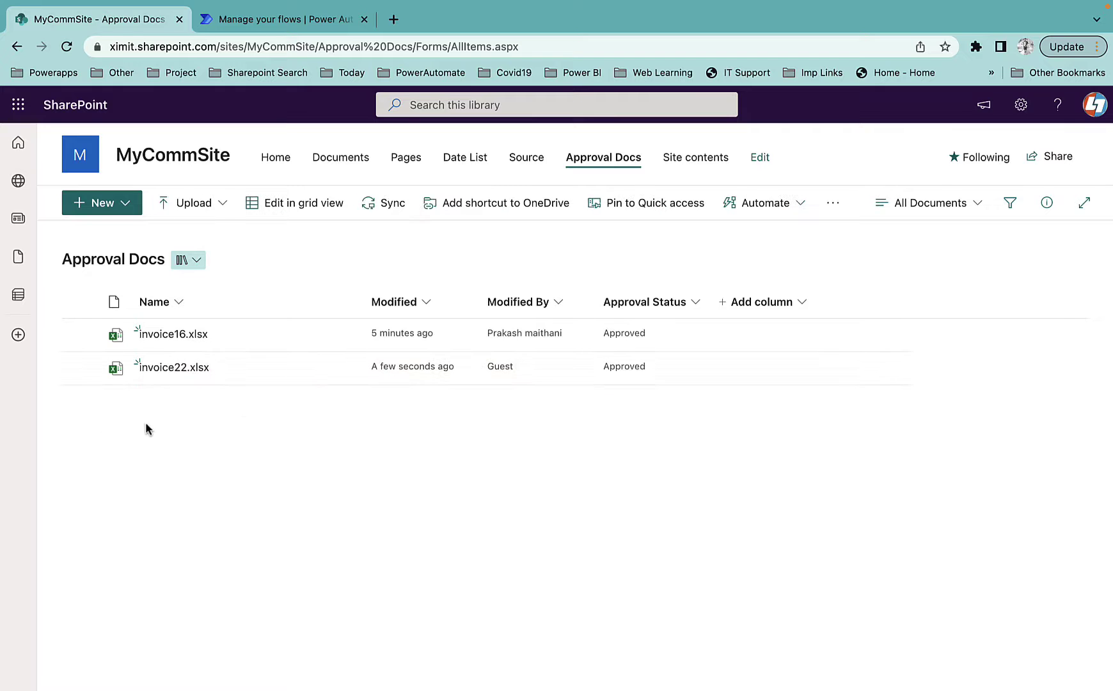
Step: Upload invoice28.xlsx to Approval Docs as the owner and reload the library in the guest's Safari window
{"action": "left_click", "coordinate": [197, 209]}
{"action": "left_click", "coordinate": [198, 243]}
{"action": "scroll", "coordinate": [576, 416], "scroll_direction": "down", "scroll_amount": 1}
{"action": "left_click", "coordinate": [594, 465]}
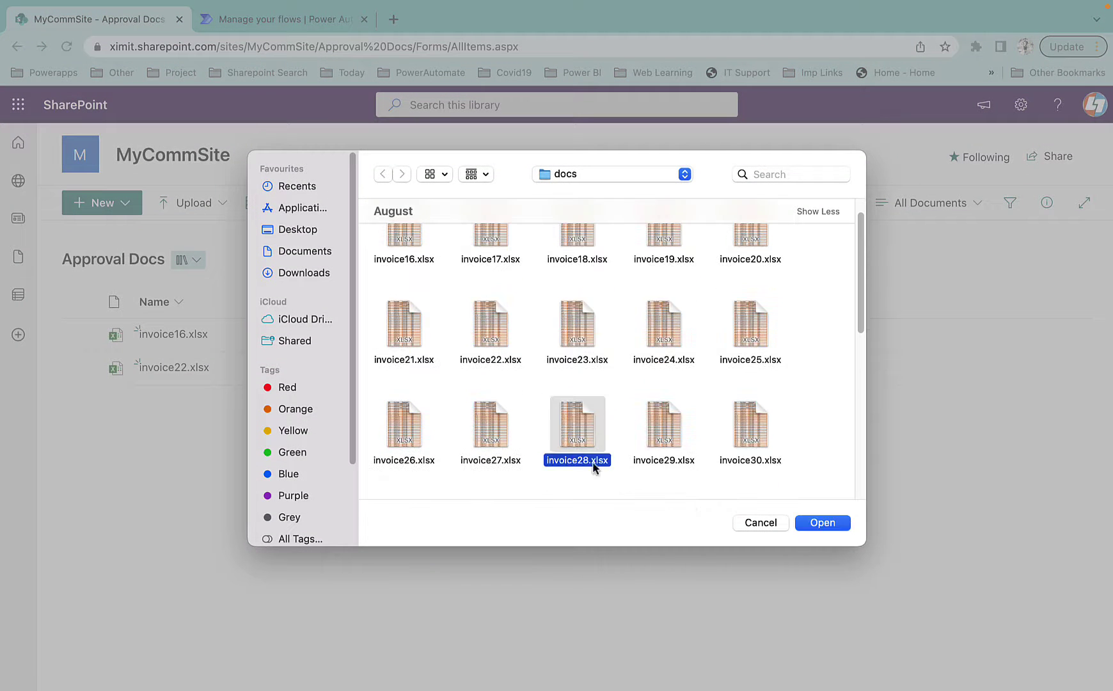
{"action": "left_click", "coordinate": [815, 521]}
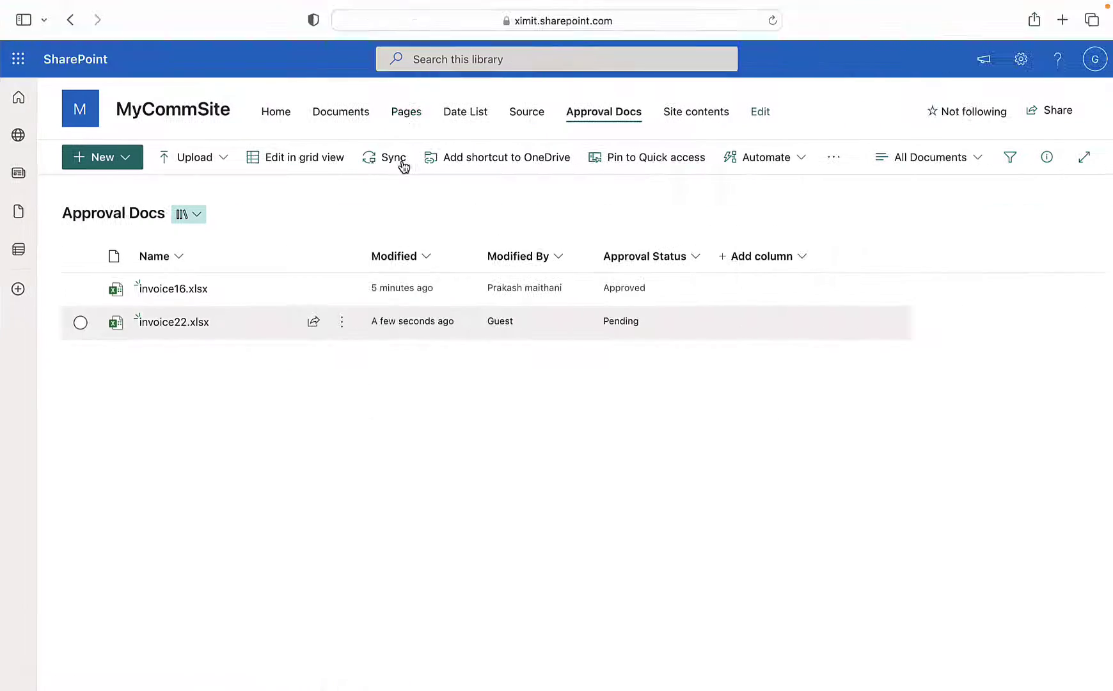
{"action": "left_click", "coordinate": [772, 21]}
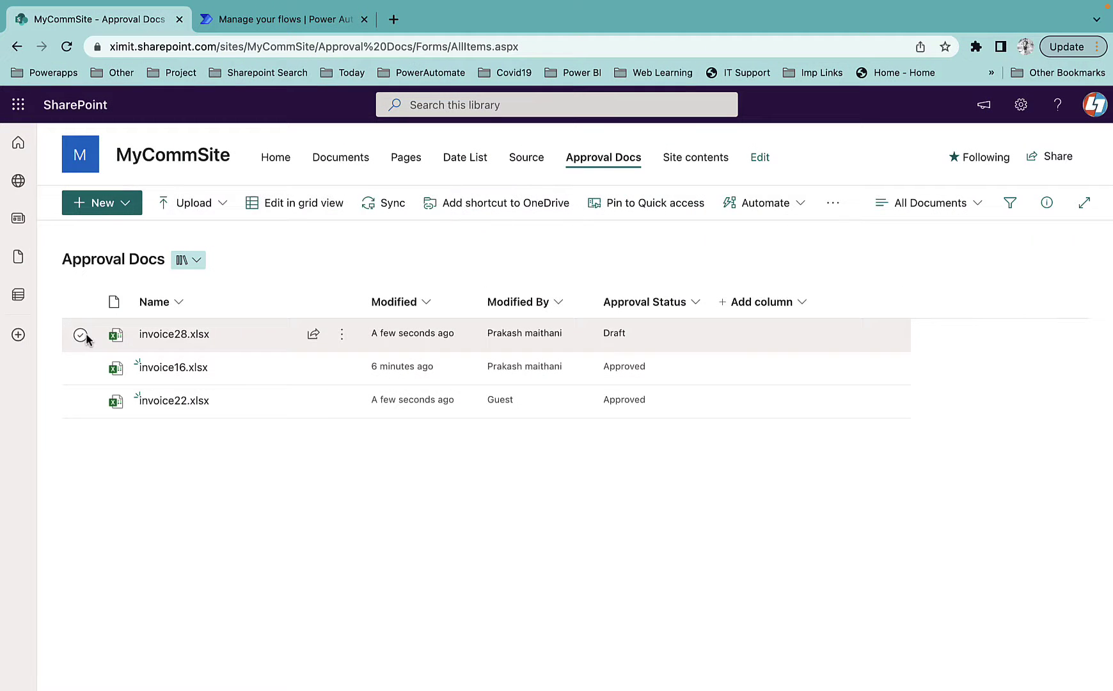
Step: In the owner's Chrome window, submit invoice28.xlsx for approval and set its approval status to Approved
{"action": "left_click", "coordinate": [81, 335]}
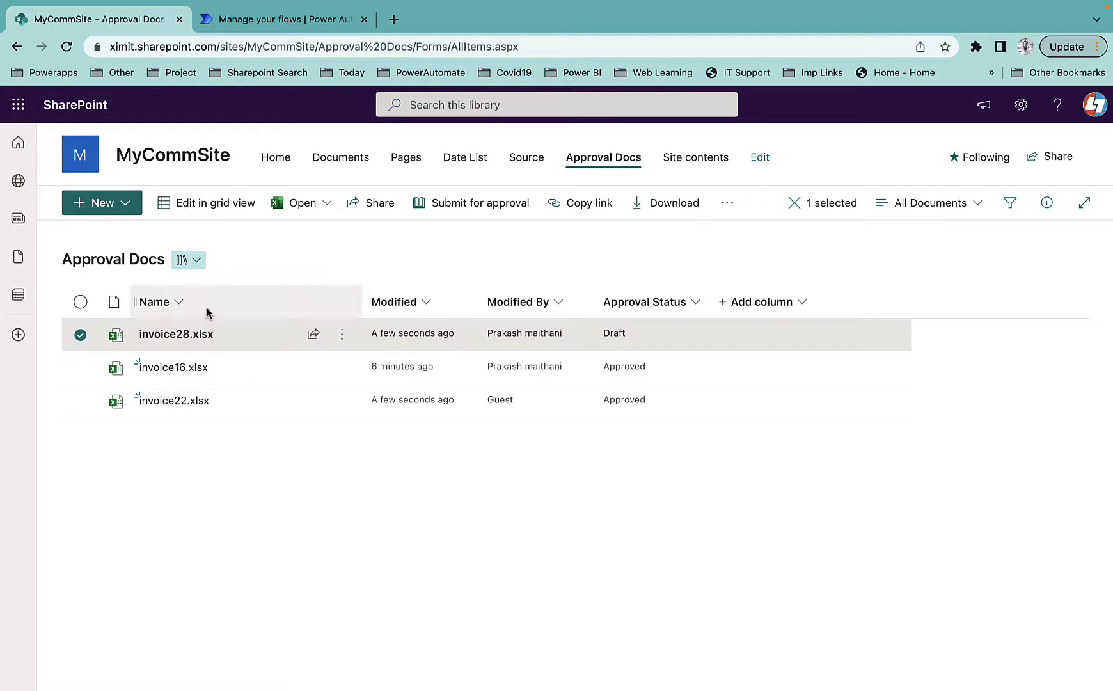
{"action": "left_click", "coordinate": [425, 204]}
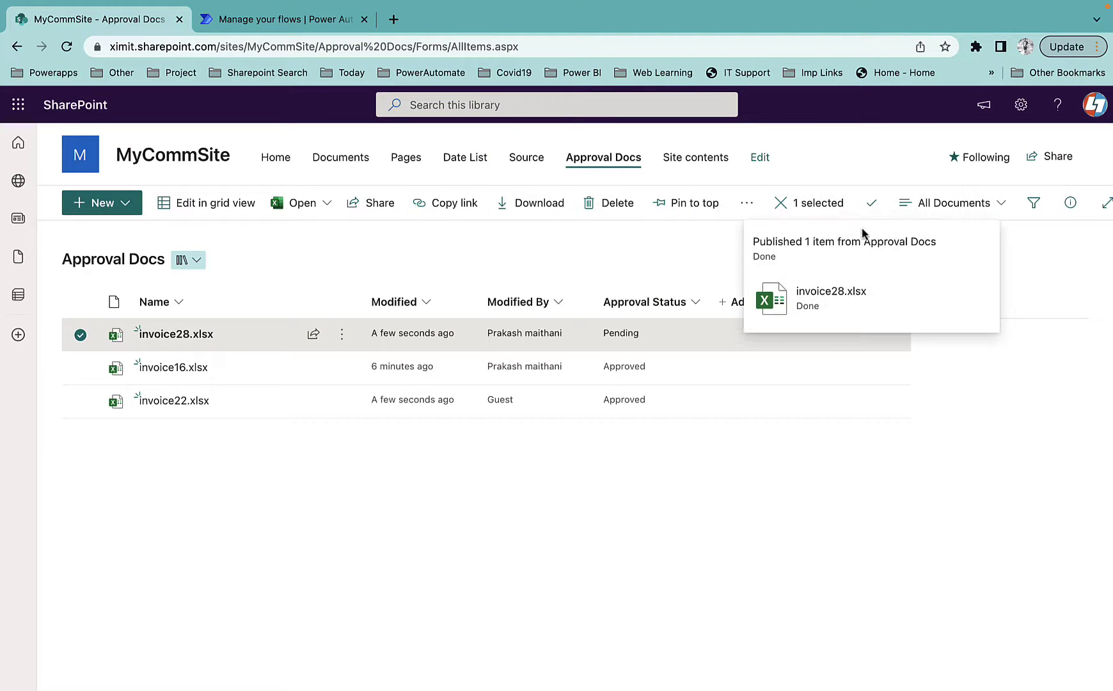
{"action": "left_click", "coordinate": [745, 203]}
{"action": "left_click", "coordinate": [793, 484]}
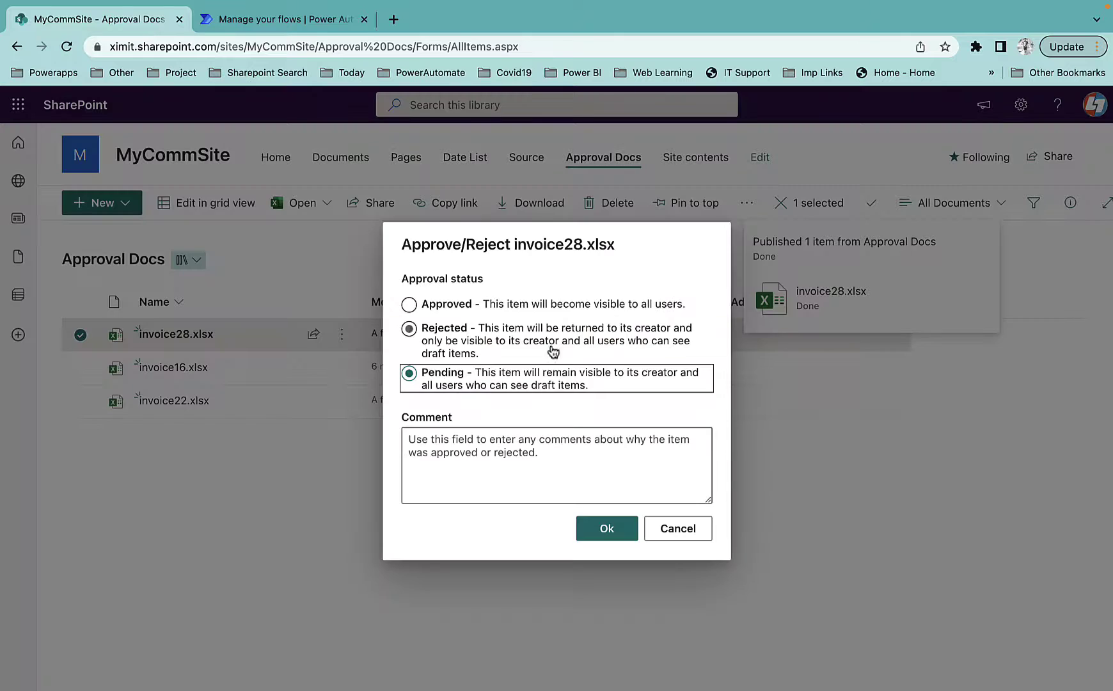
{"action": "left_click", "coordinate": [465, 307]}
{"action": "left_click", "coordinate": [606, 528]}
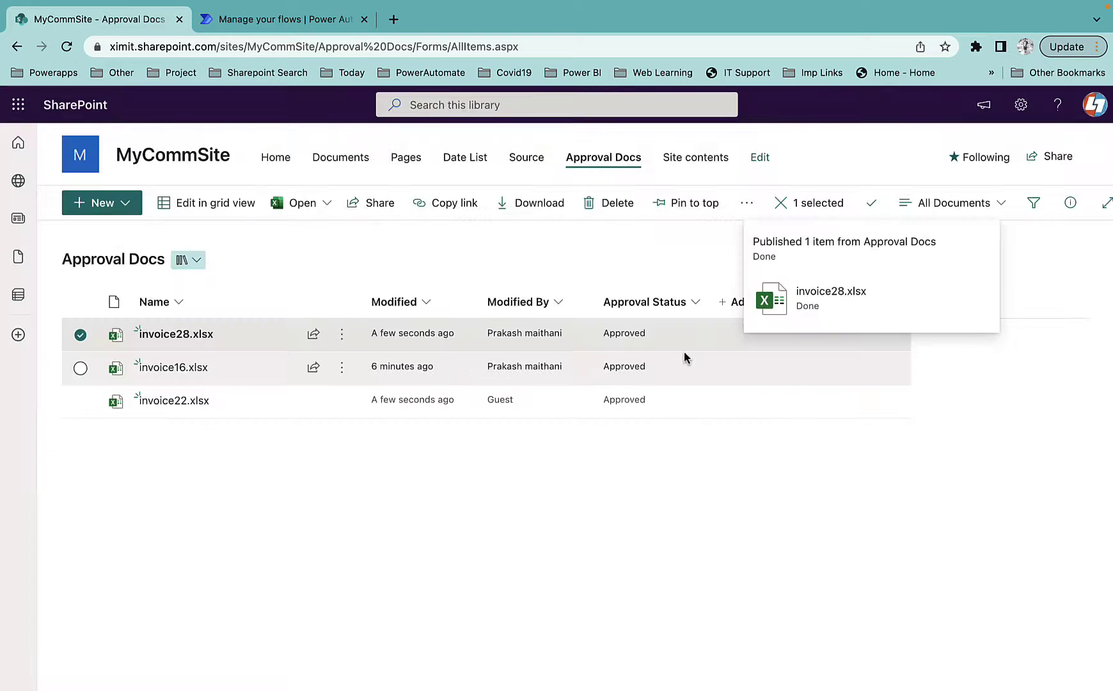
{"action": "left_click", "coordinate": [81, 334]}
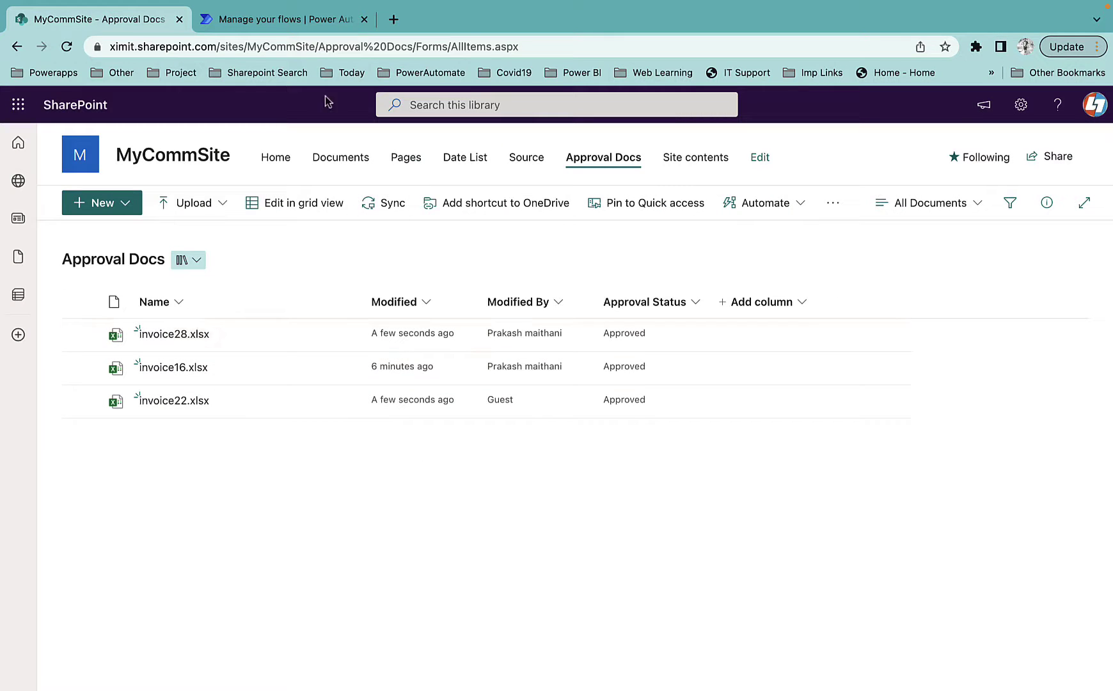
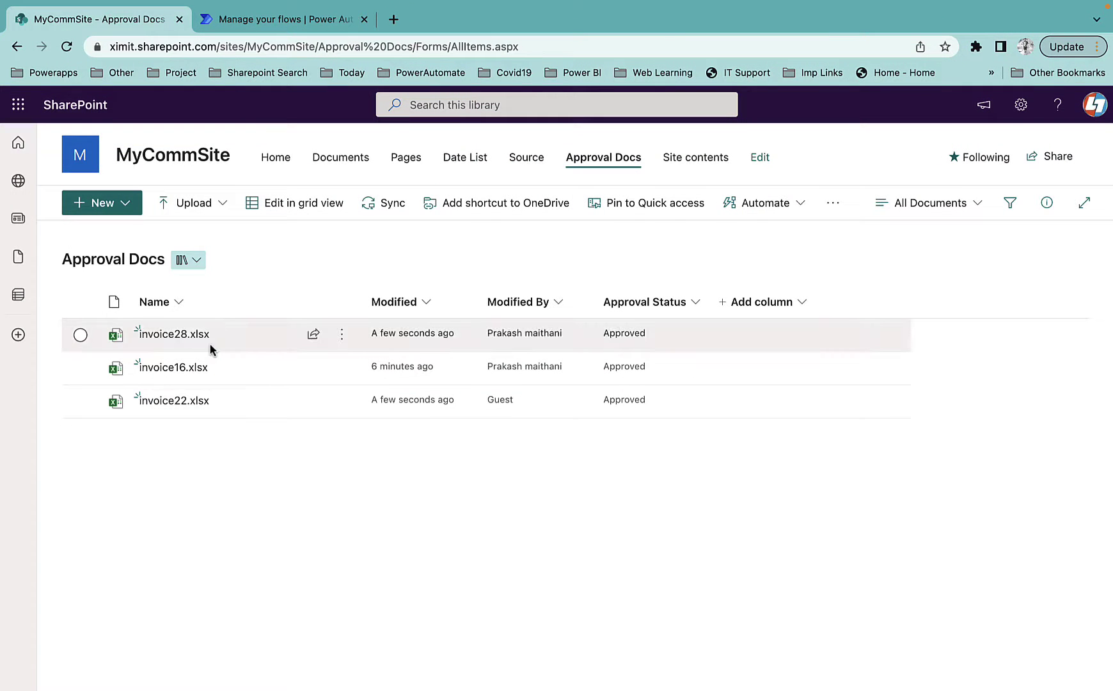
Step: Upload invoice16.xlsx to Approval Docs as the owner, replacing the existing file, and dismiss the upload progress details
{"action": "left_click", "coordinate": [199, 205]}
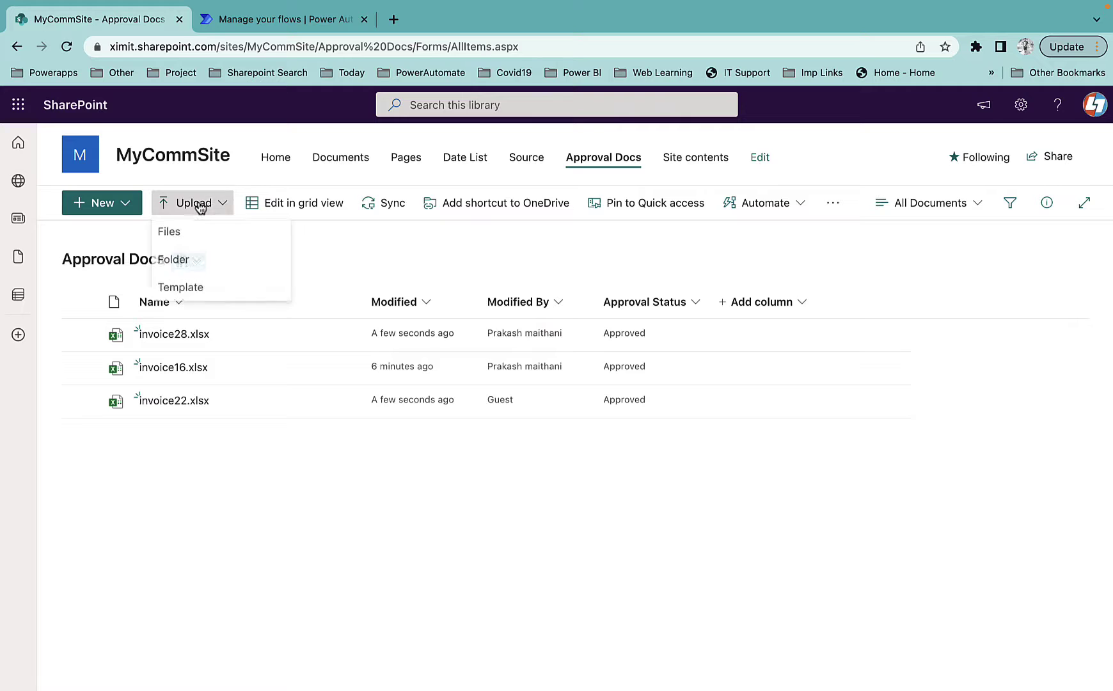
{"action": "left_click", "coordinate": [204, 240]}
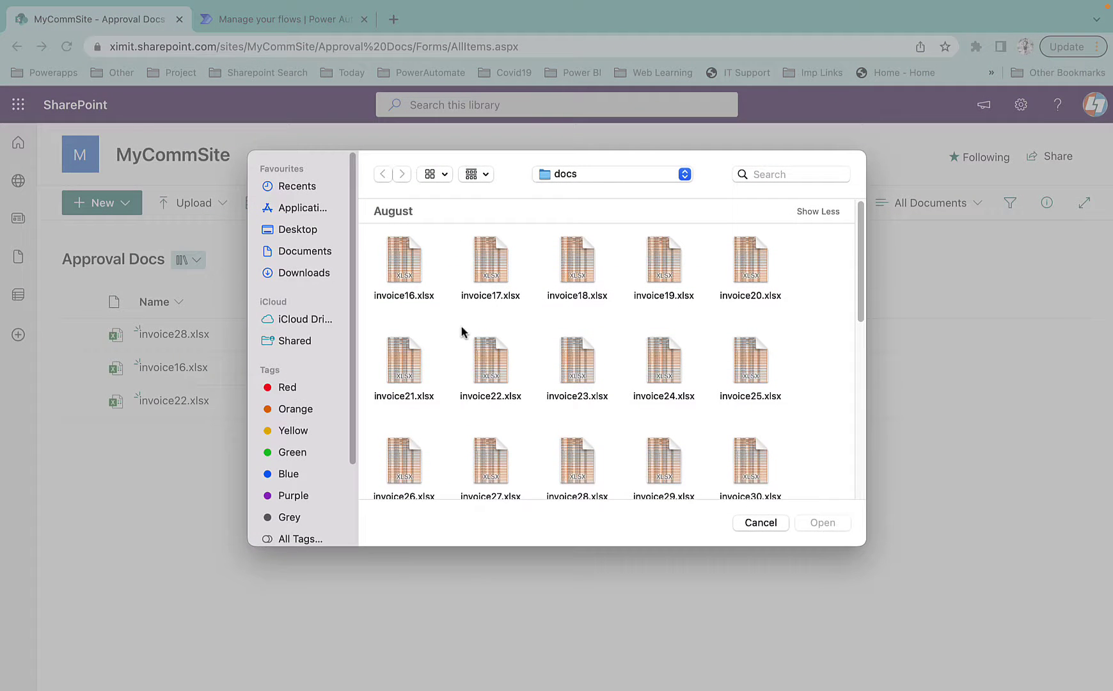
{"action": "left_click", "coordinate": [401, 260]}
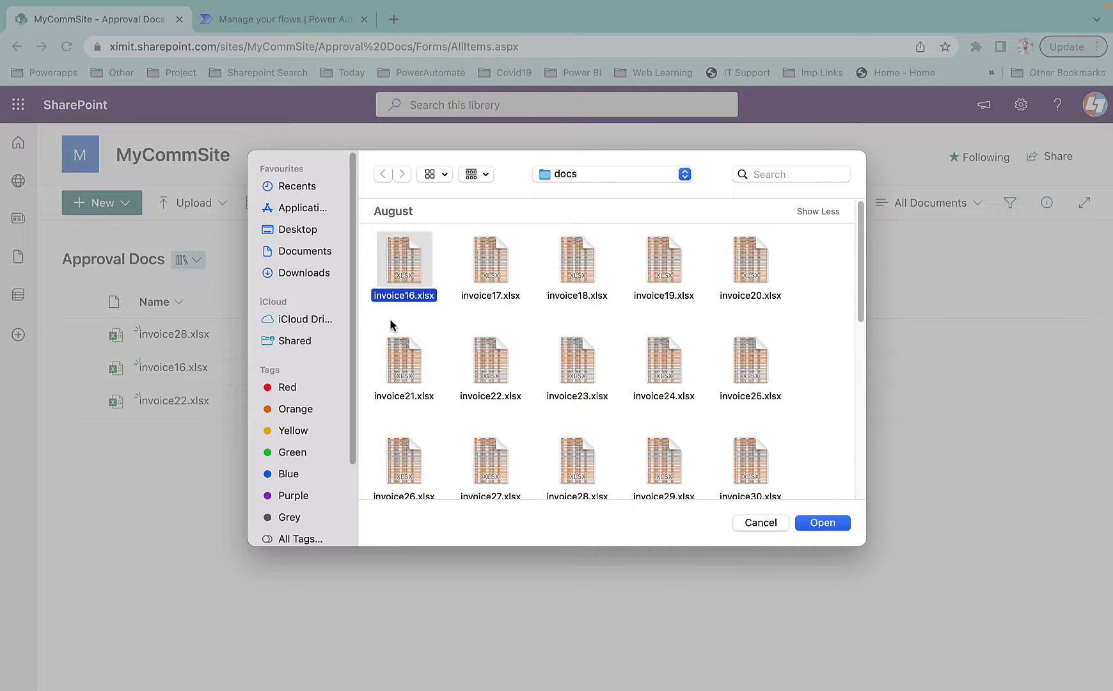
{"action": "left_click", "coordinate": [823, 523]}
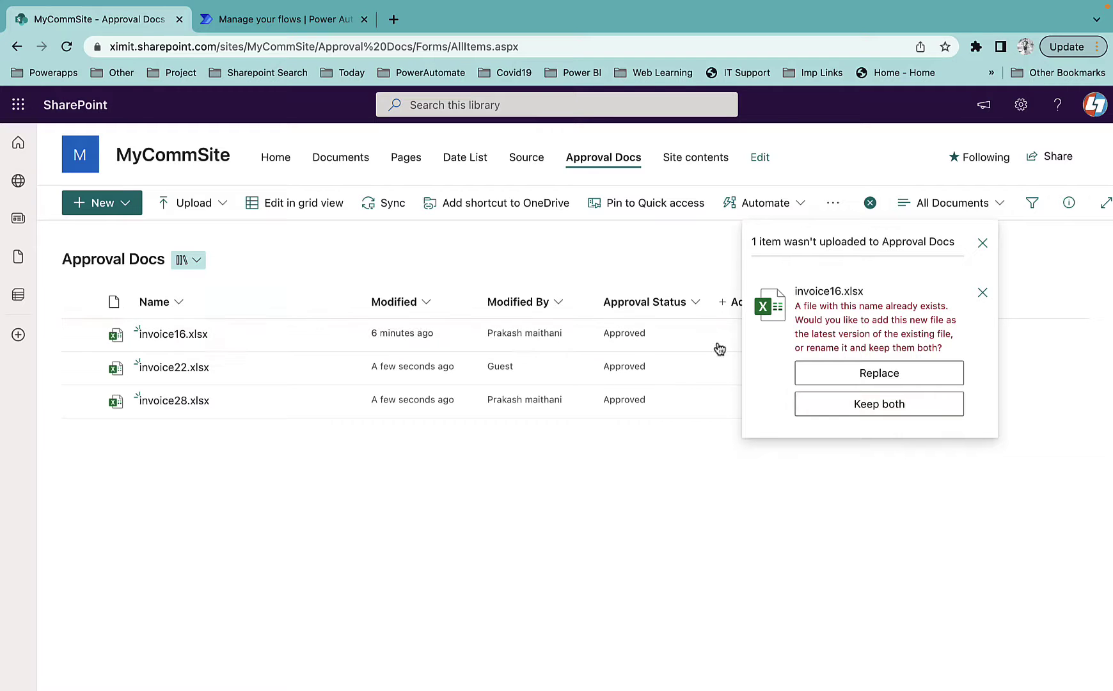
{"action": "left_click", "coordinate": [852, 378]}
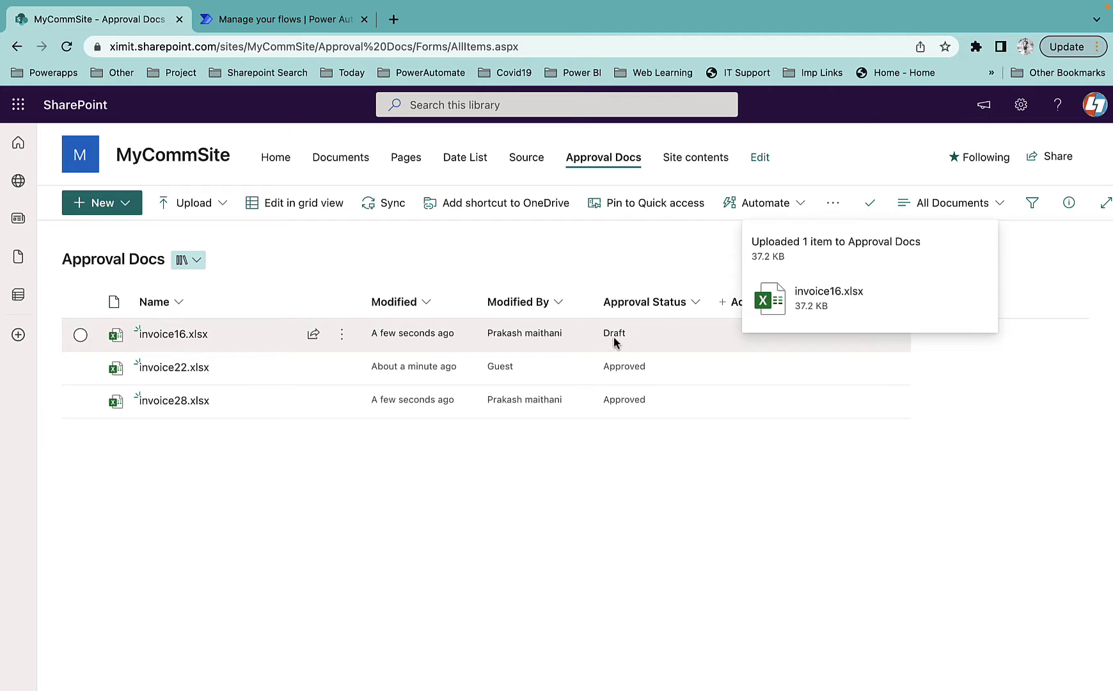
{"action": "left_click", "coordinate": [869, 205]}
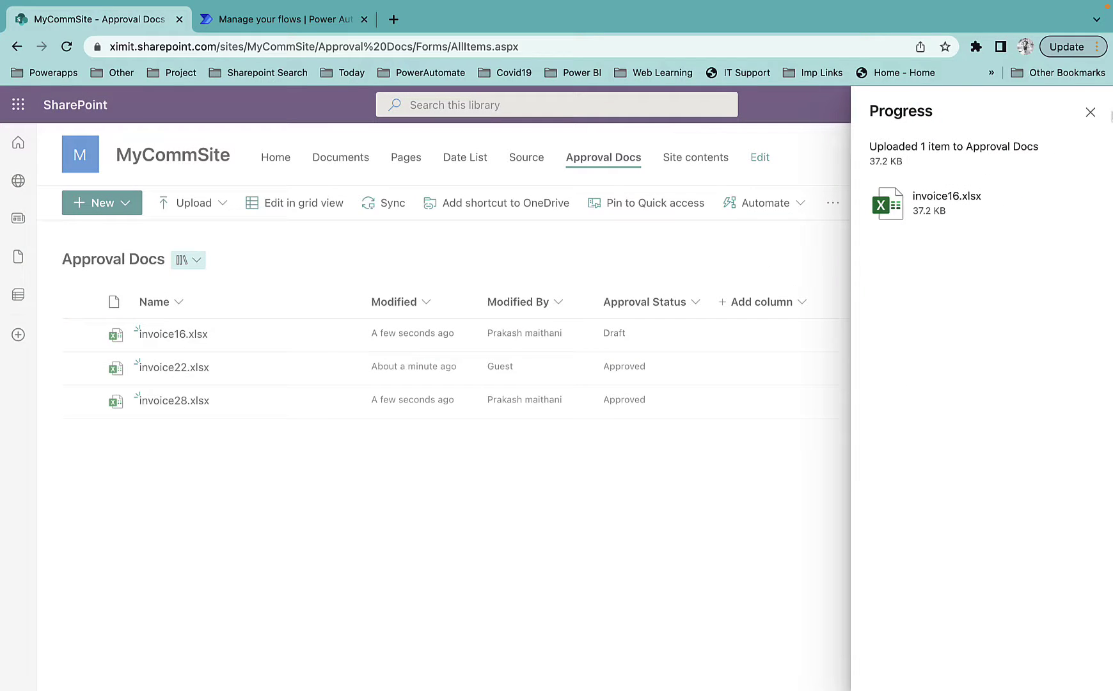
{"action": "left_click", "coordinate": [1090, 112]}
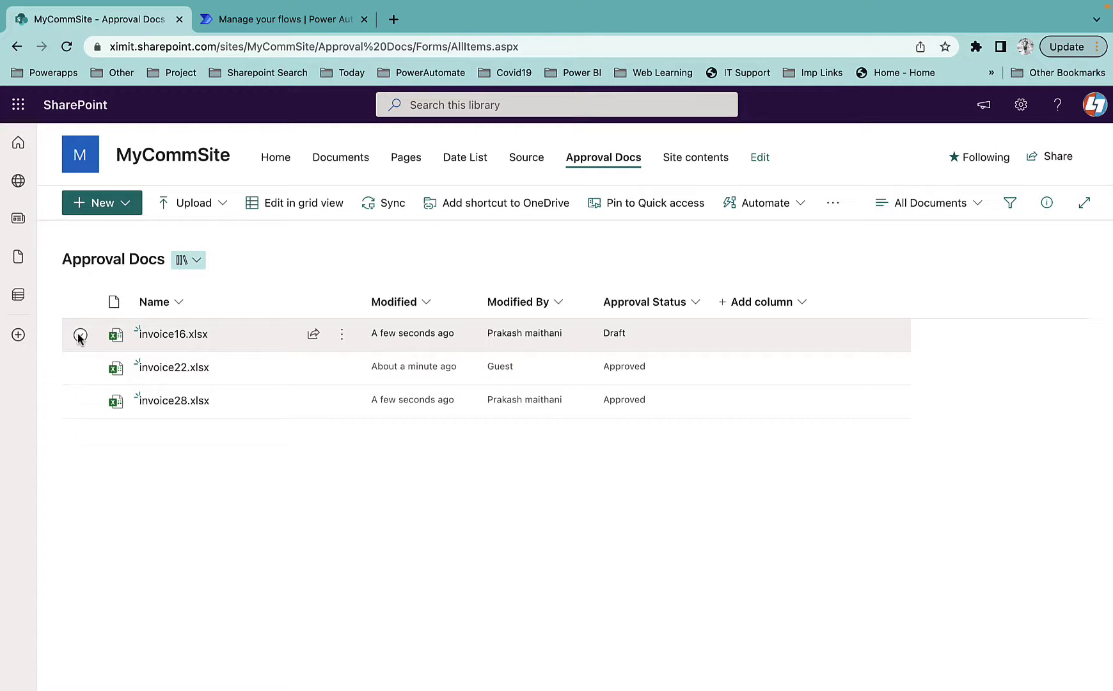
Step: Reload the library in the guest's Safari window and check the approval status and modified time of invoice16.xlsx
{"action": "key", "text": "ctrl+Right"}
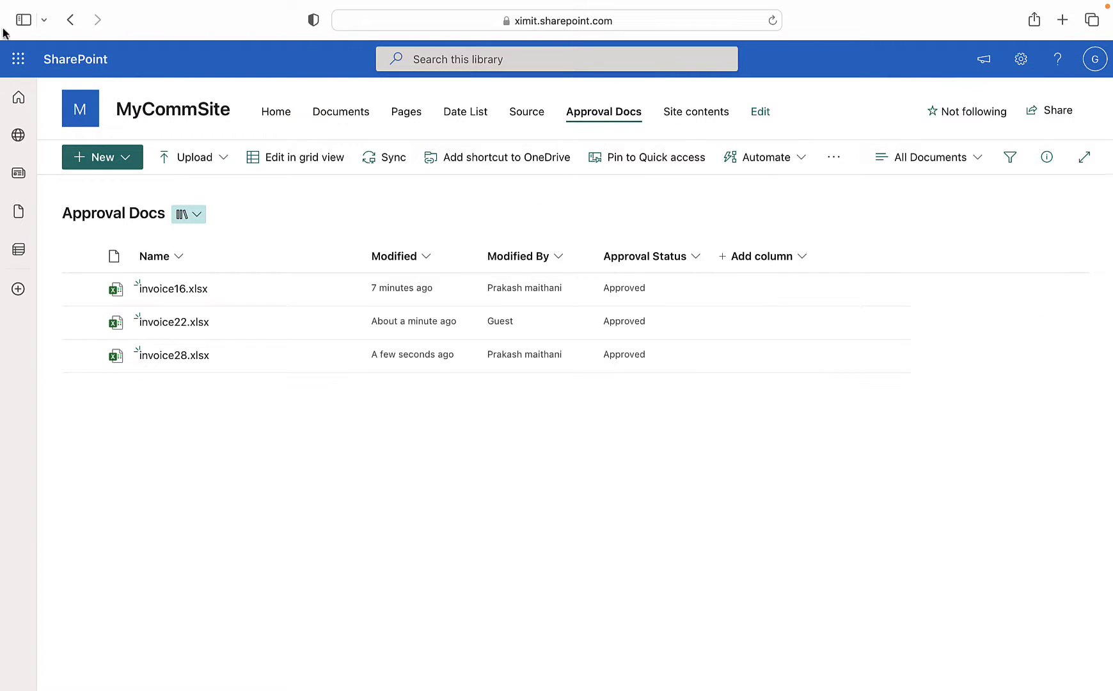
{"action": "left_click", "coordinate": [773, 39]}
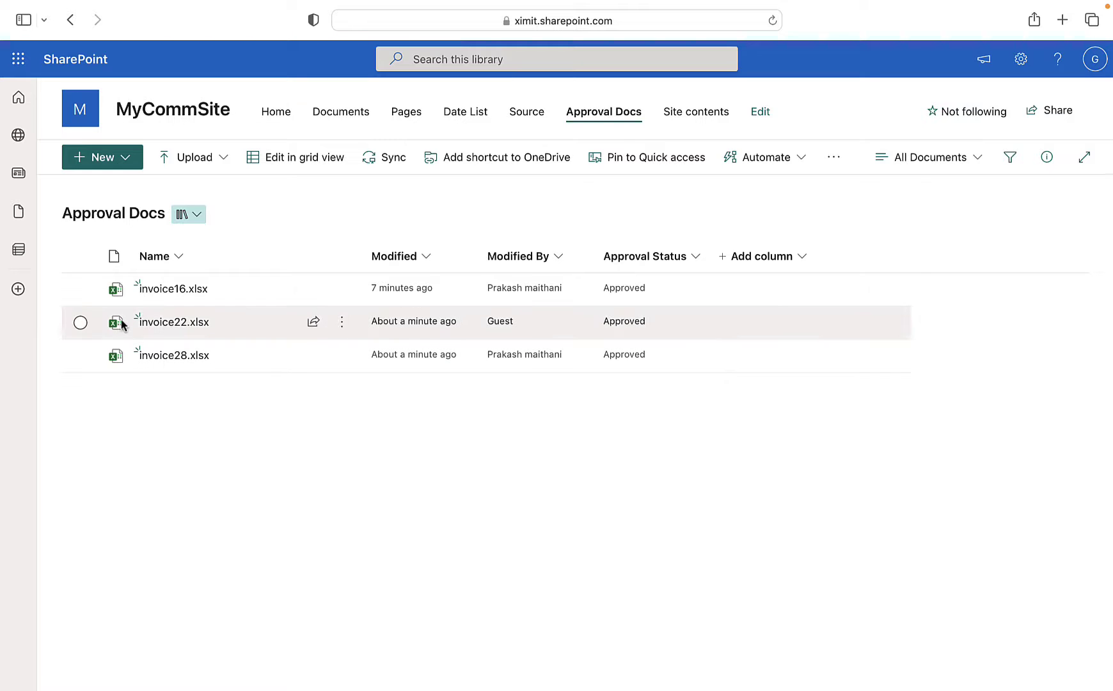
{"action": "mouse_move", "coordinate": [194, 293]}
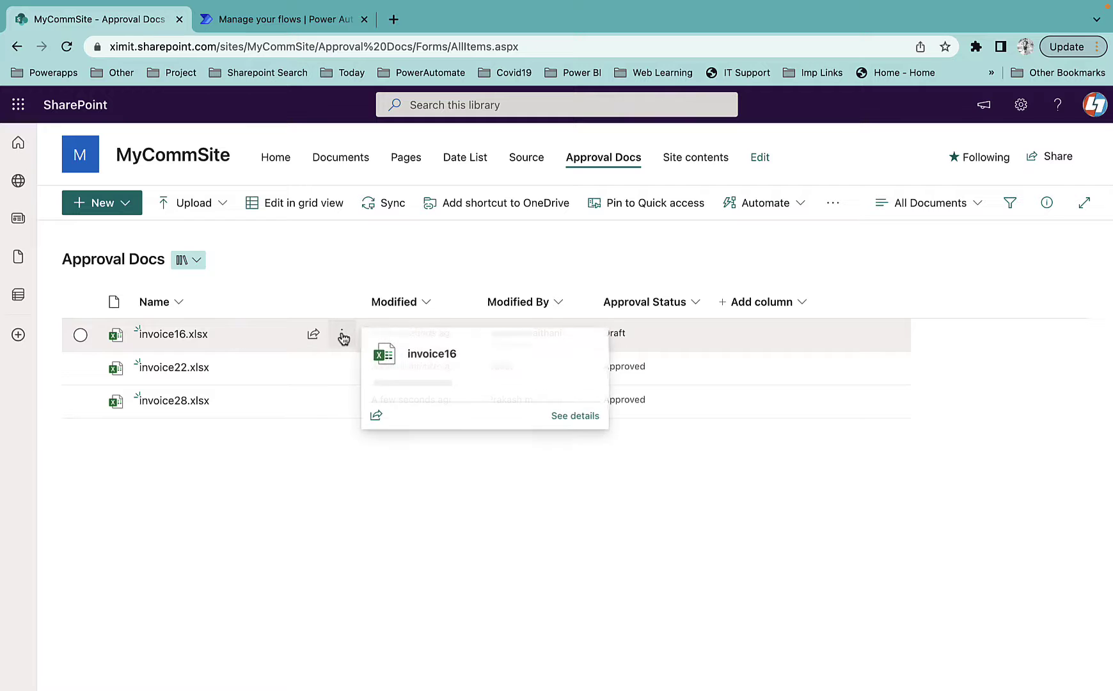
Step: In the owner's Chrome window, examine the version history of invoice16.xlsx, close it and deselect the file
{"action": "left_click", "coordinate": [342, 335]}
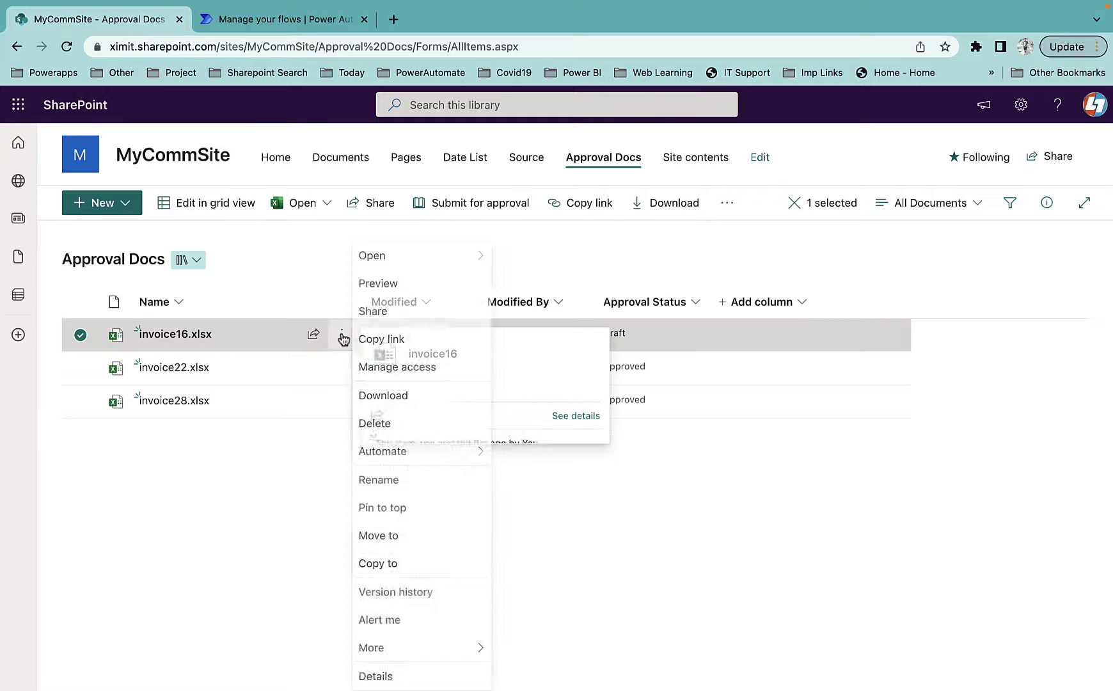
{"action": "left_click", "coordinate": [404, 595]}
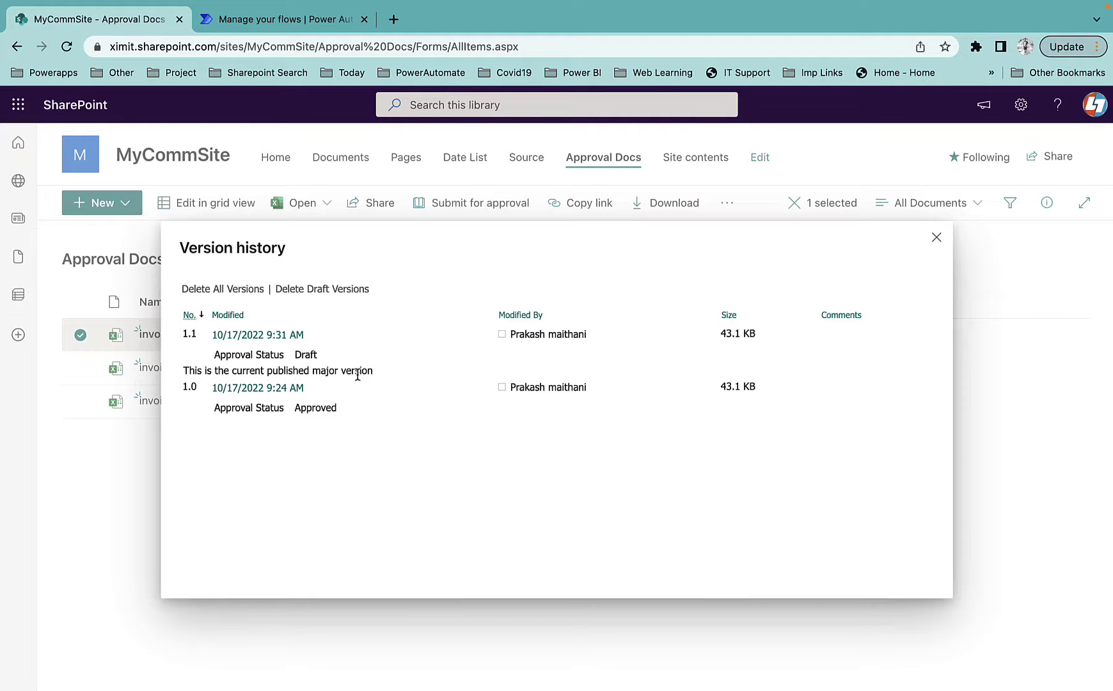
{"action": "mouse_move", "coordinate": [261, 397]}
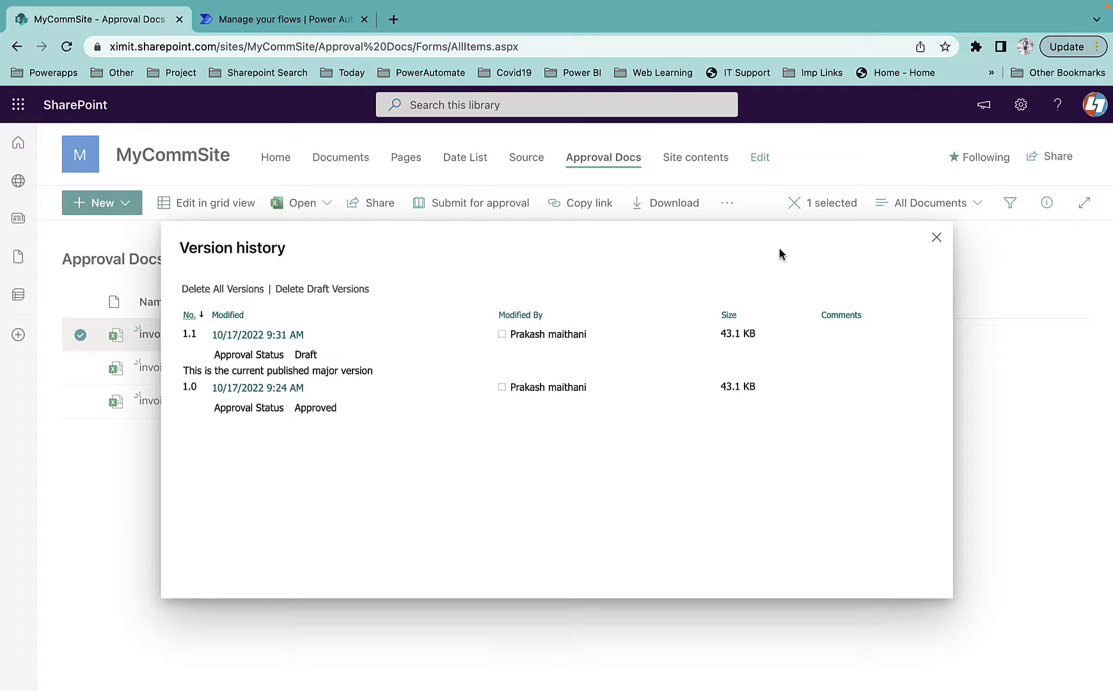
{"action": "left_click", "coordinate": [936, 241]}
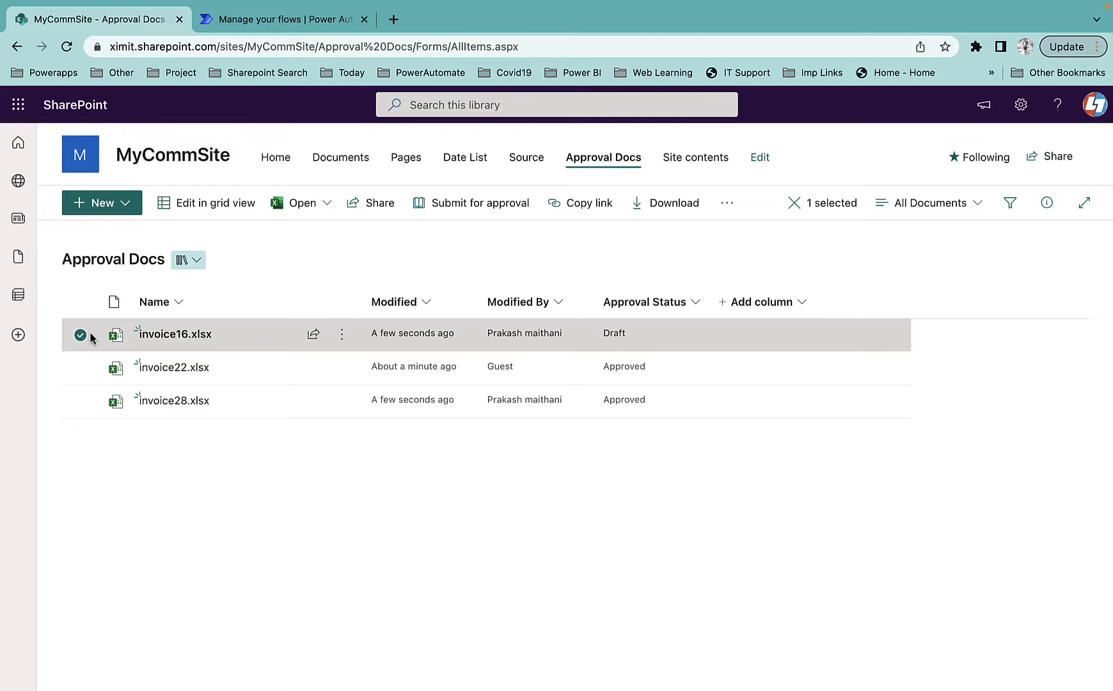
{"action": "left_click", "coordinate": [81, 335]}
Step: Set the Approval Docs versioning settings to create major versions only, save them and return to the library
{"action": "left_click", "coordinate": [1021, 104]}
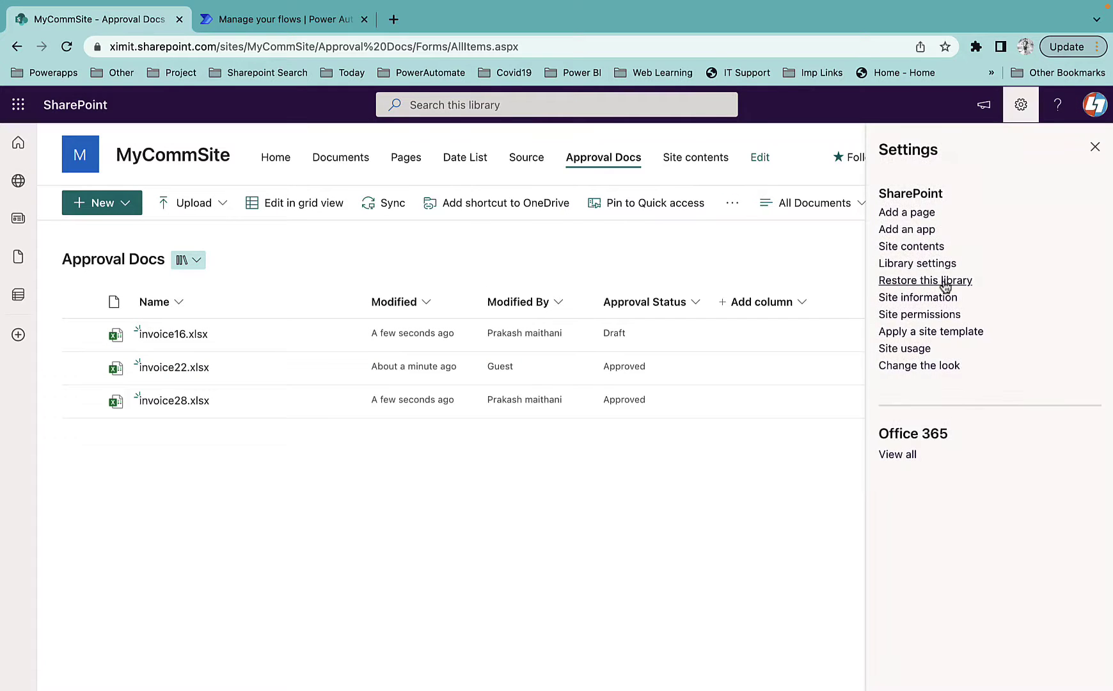
{"action": "left_click", "coordinate": [927, 264]}
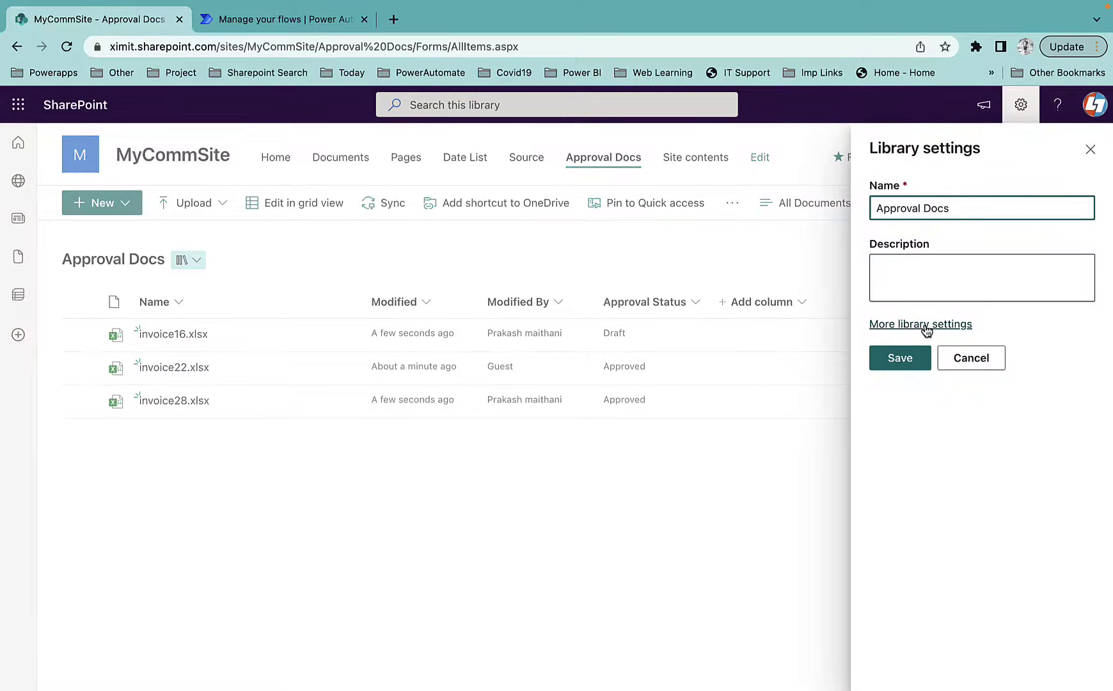
{"action": "left_click", "coordinate": [927, 325]}
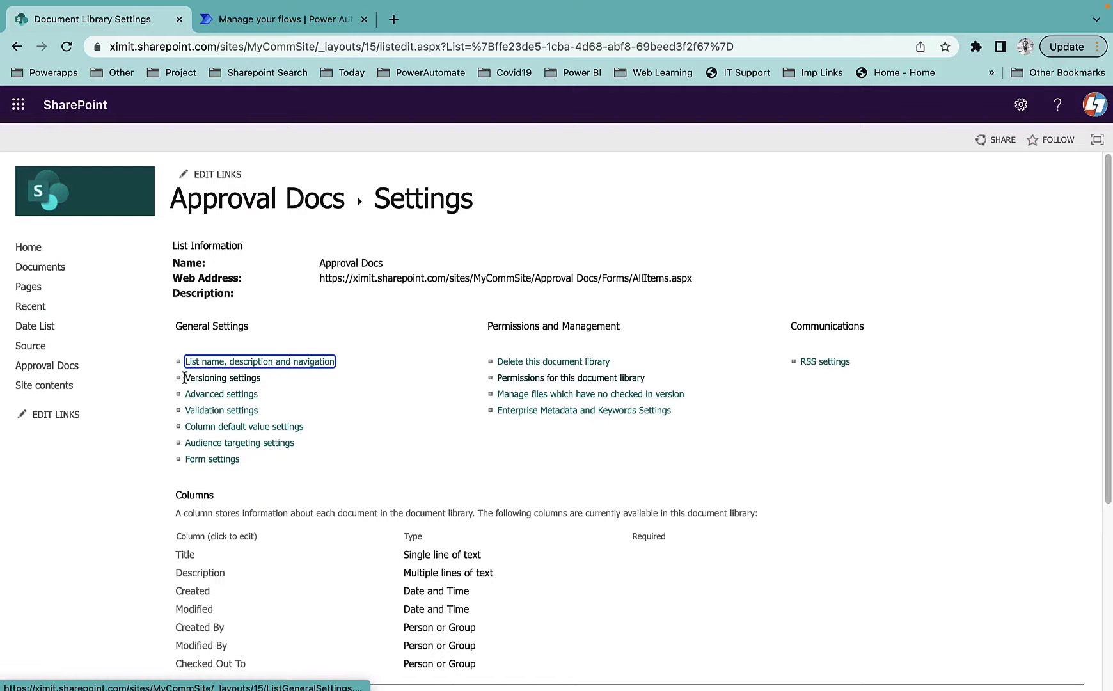
{"action": "left_click", "coordinate": [194, 379]}
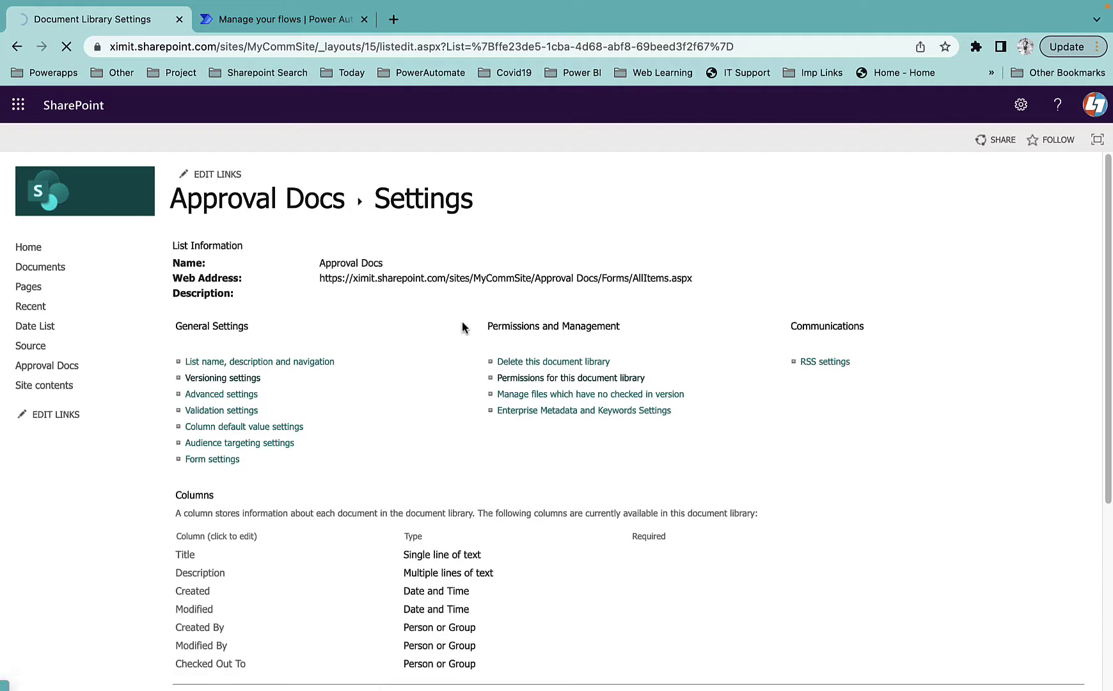
{"action": "left_click", "coordinate": [811, 356]}
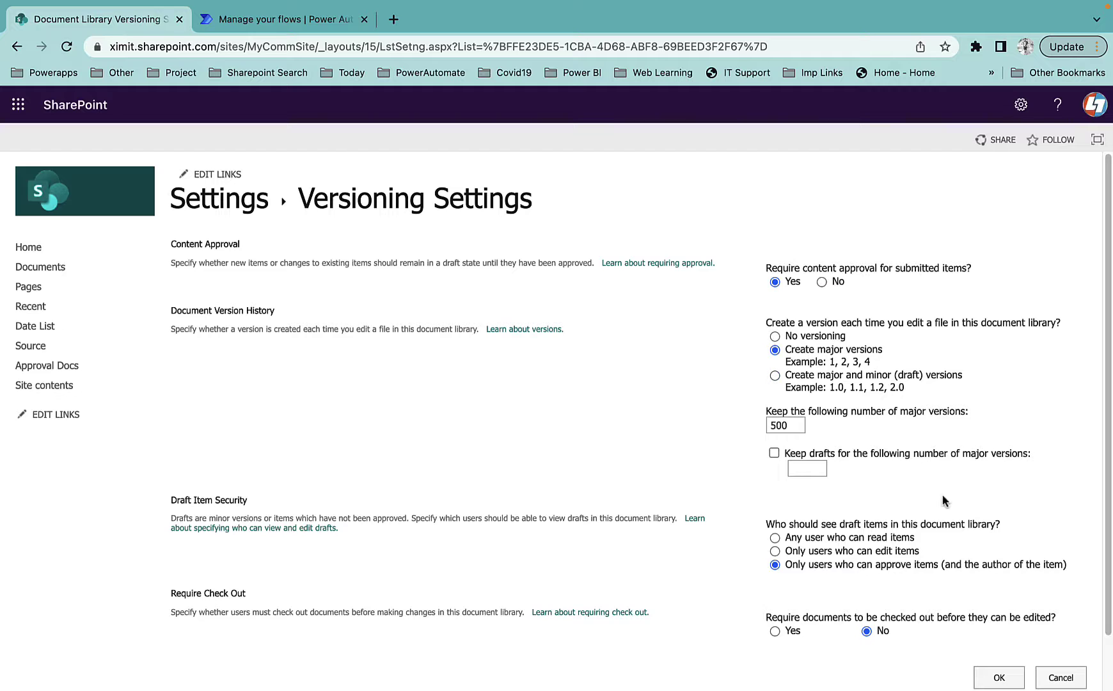
{"action": "left_click", "coordinate": [999, 677]}
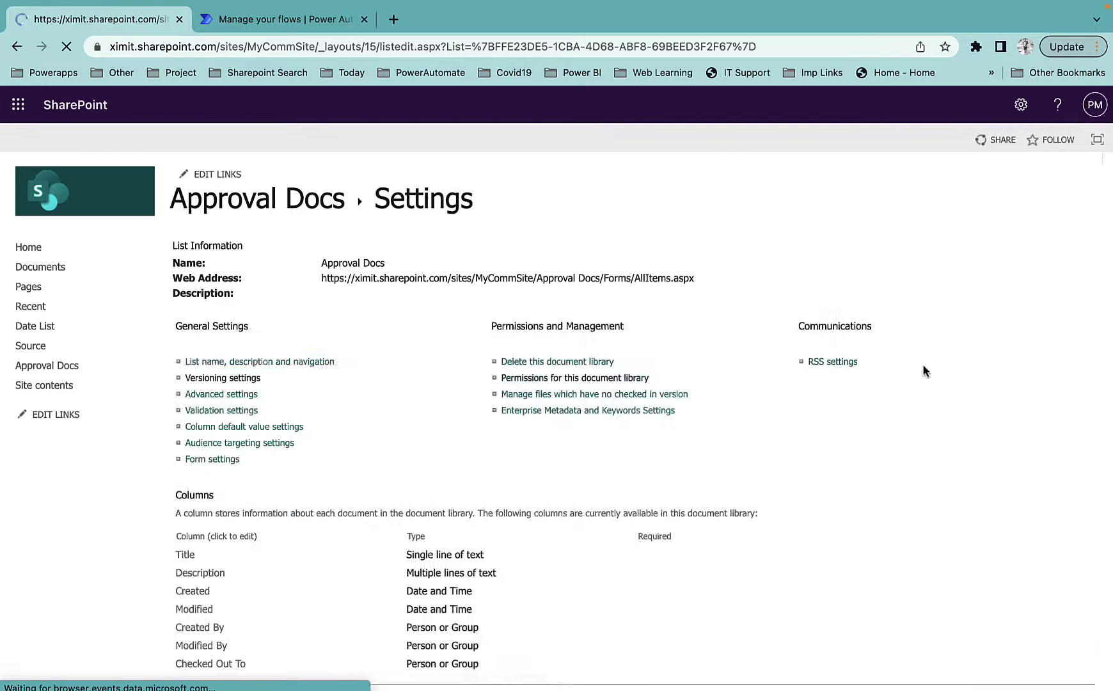
{"action": "left_click", "coordinate": [262, 204]}
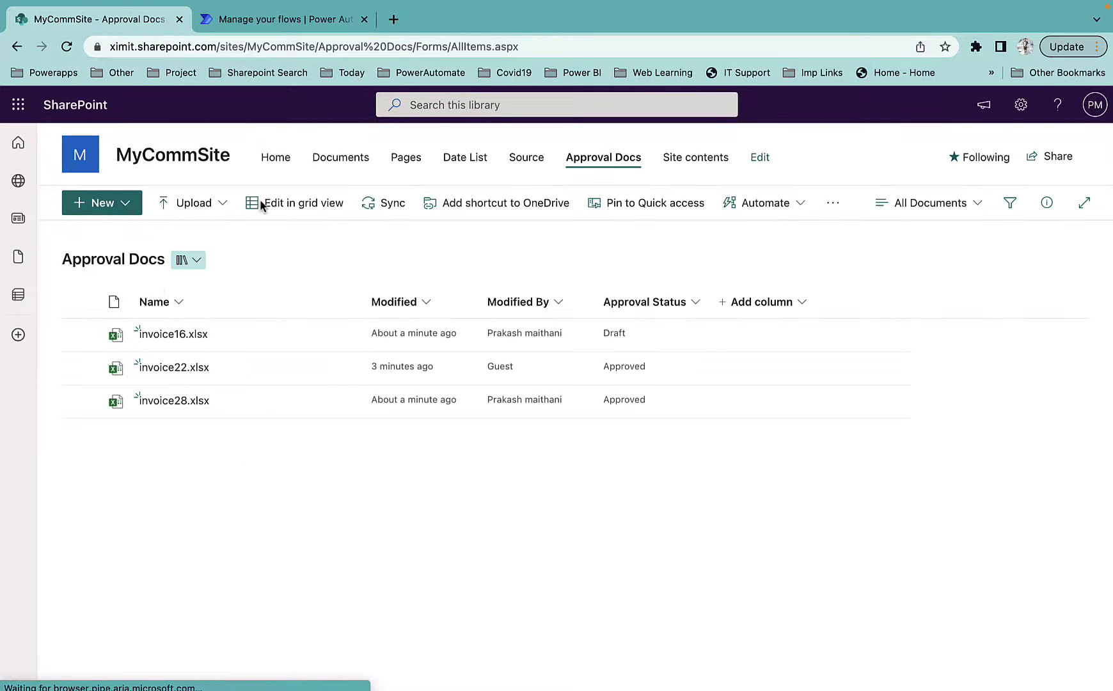
Step: Upload invoice23.xlsx from the docs folder to Approval Docs as the owner
{"action": "left_click", "coordinate": [178, 205]}
{"action": "left_click", "coordinate": [182, 247]}
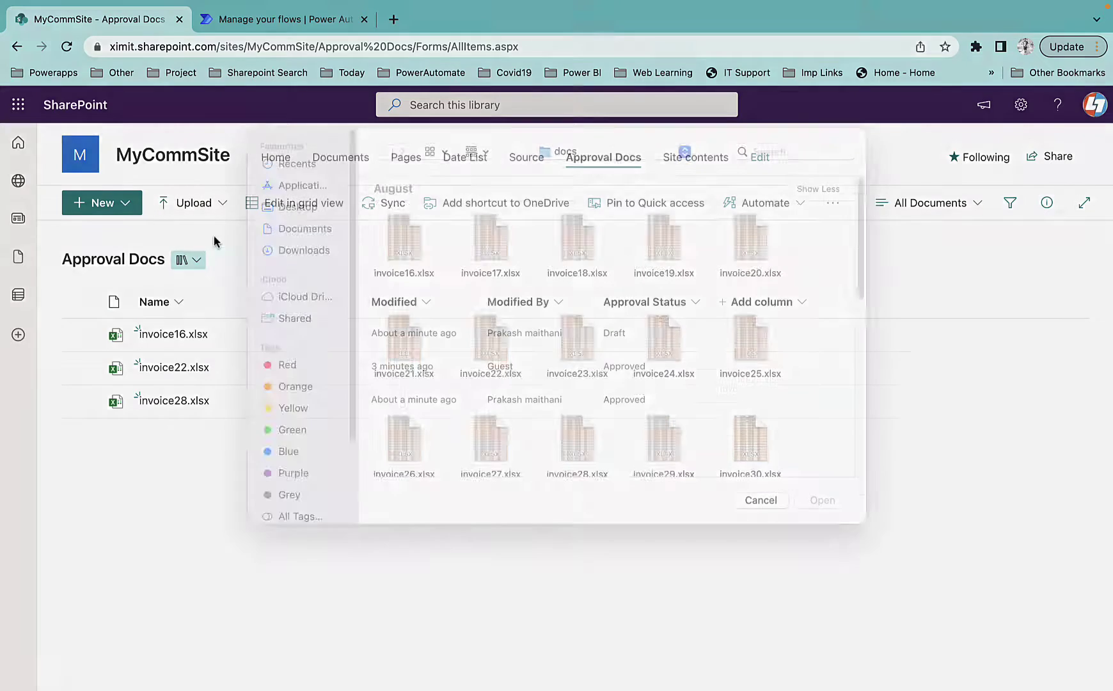
{"action": "left_click", "coordinate": [606, 379]}
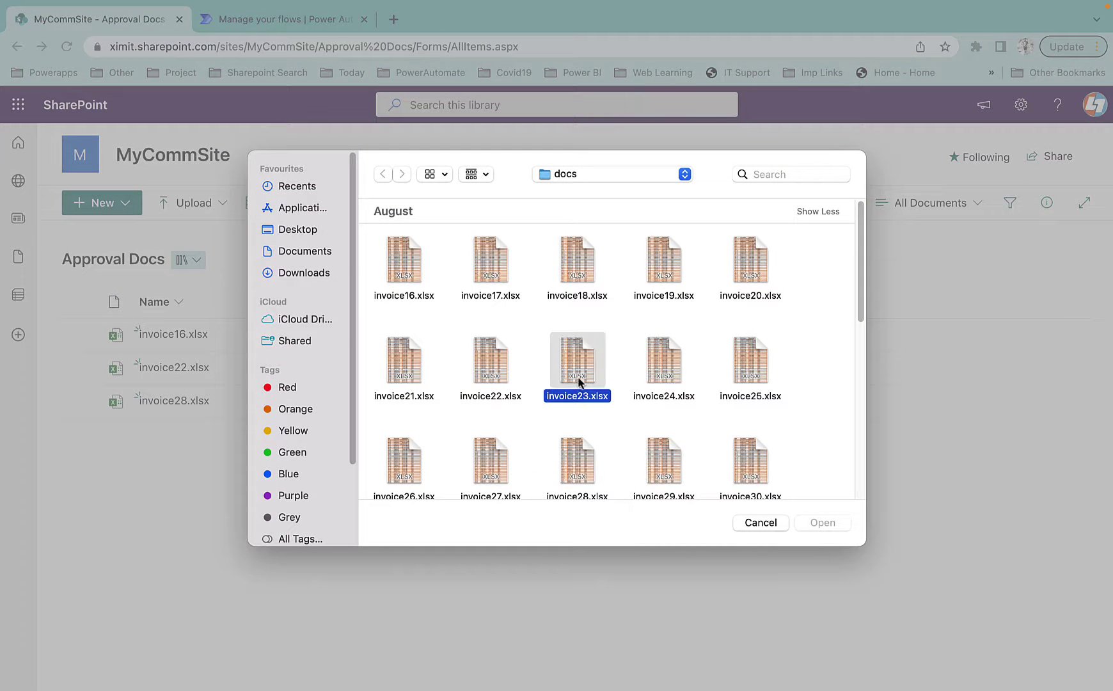
{"action": "left_click", "coordinate": [822, 523]}
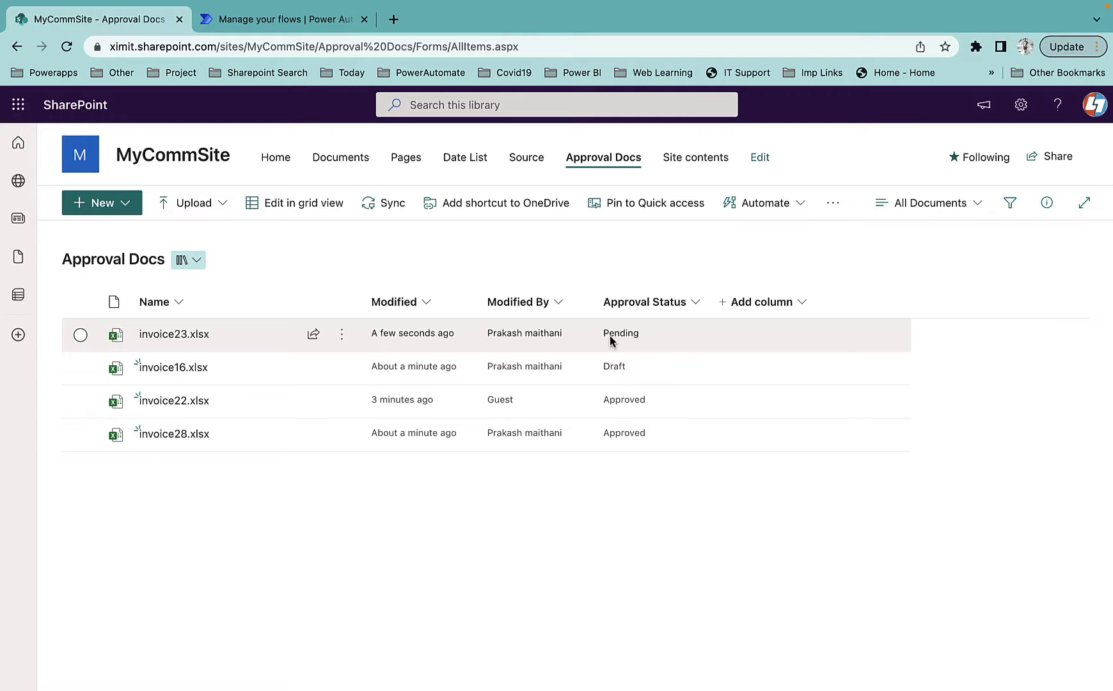
Step: Set the approval status of invoice23.xlsx to Approved and switch the library to the Approve/reject Items view
{"action": "left_click", "coordinate": [80, 335]}
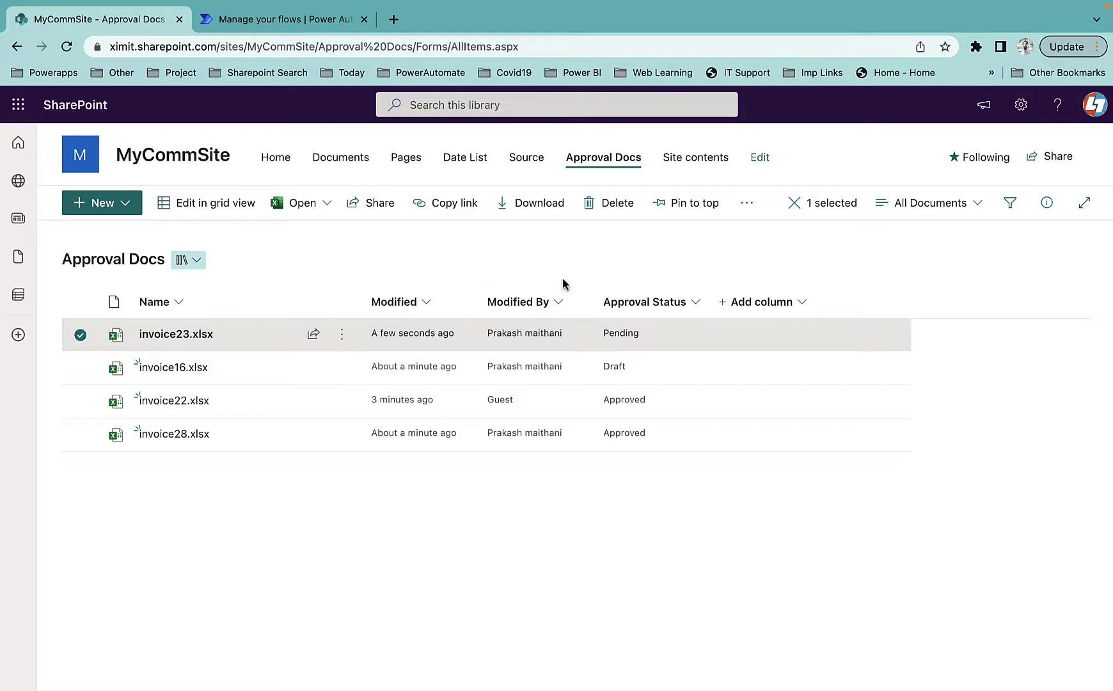
{"action": "left_click", "coordinate": [747, 204]}
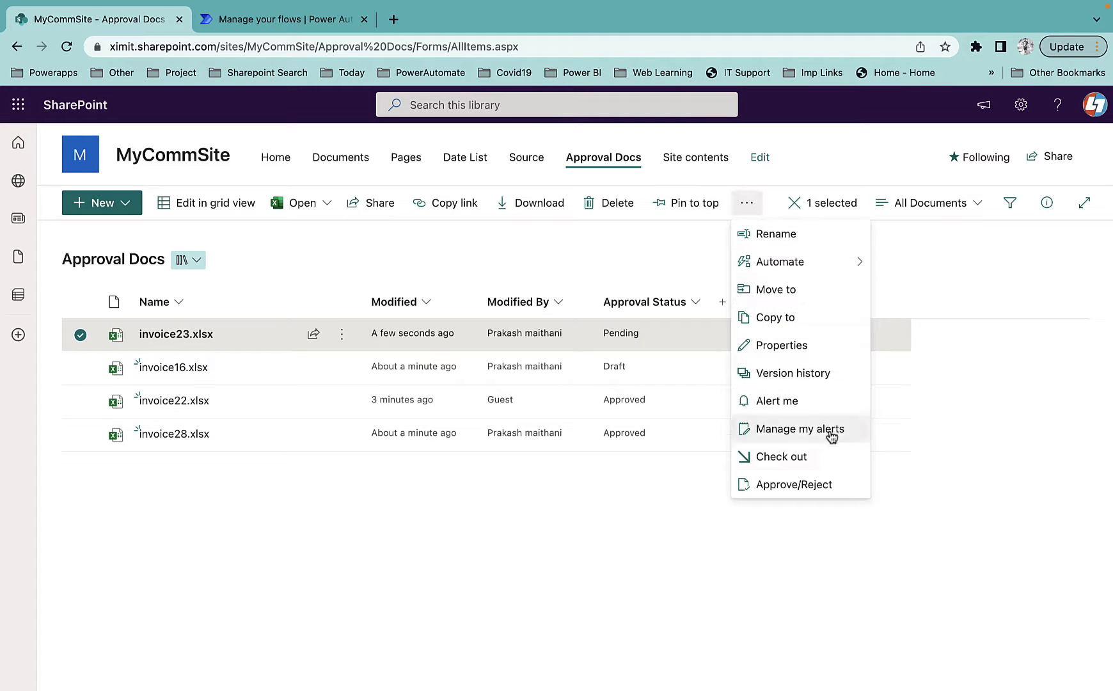
{"action": "left_click", "coordinate": [786, 484]}
{"action": "left_click", "coordinate": [409, 304]}
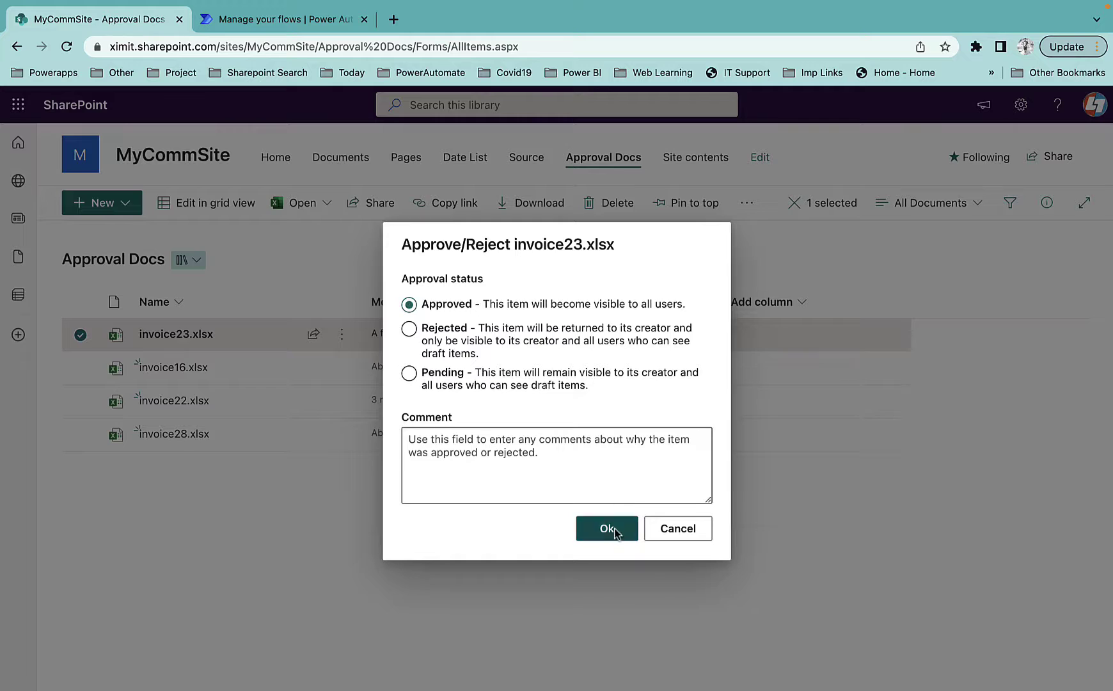
{"action": "left_click", "coordinate": [607, 529]}
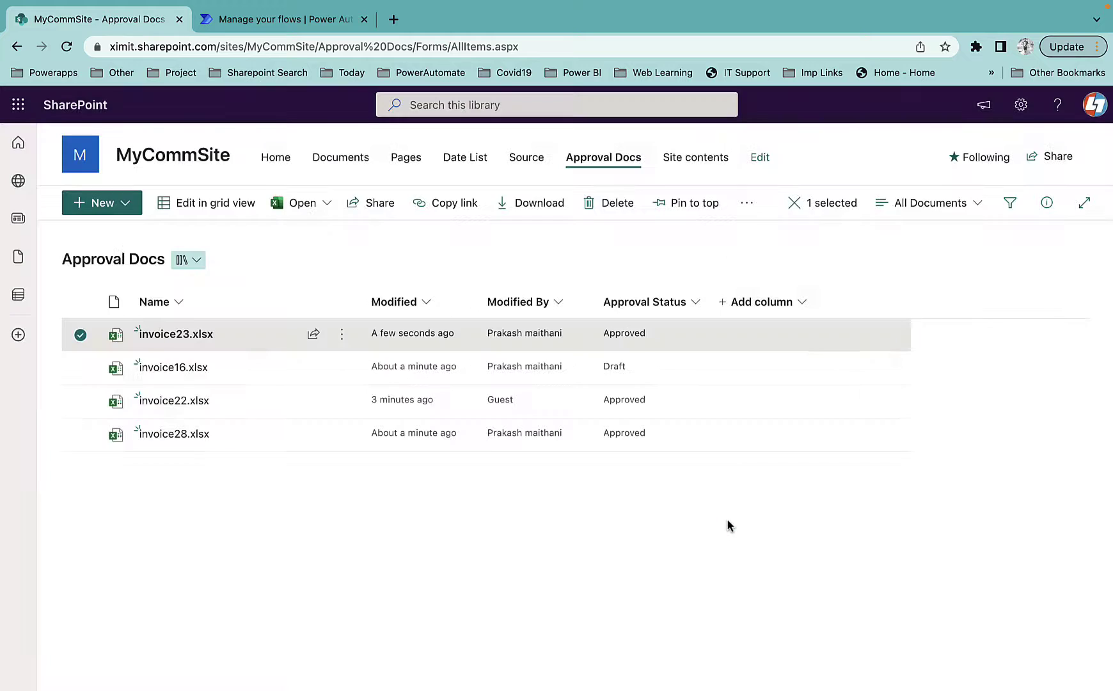
{"action": "left_click", "coordinate": [977, 203]}
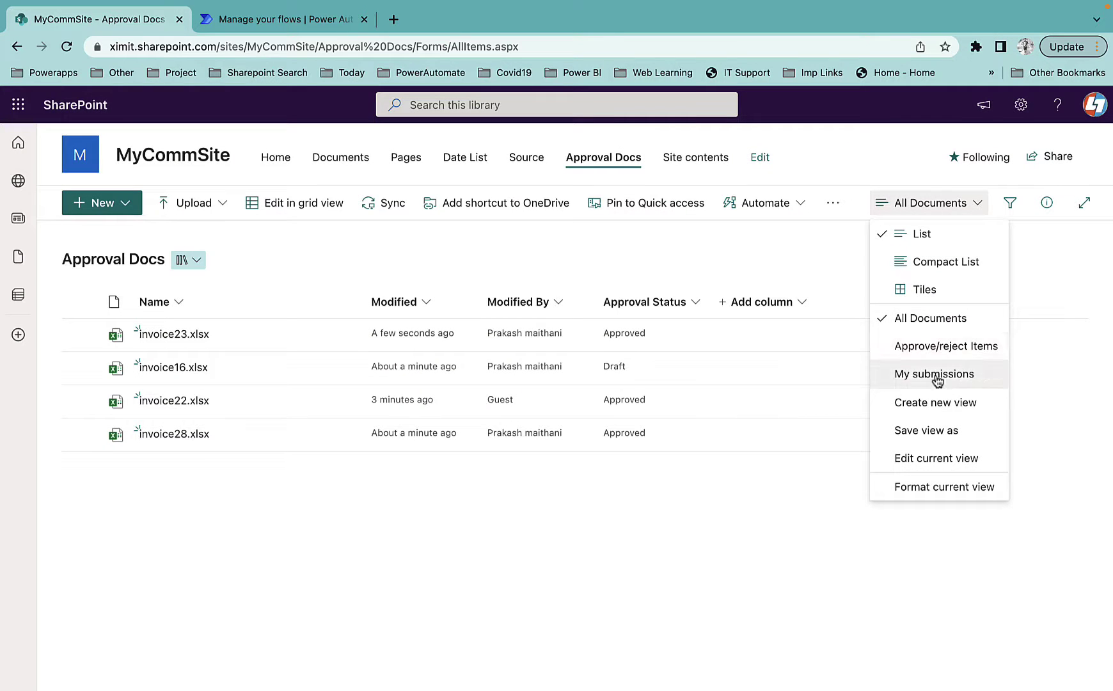
{"action": "left_click", "coordinate": [935, 347]}
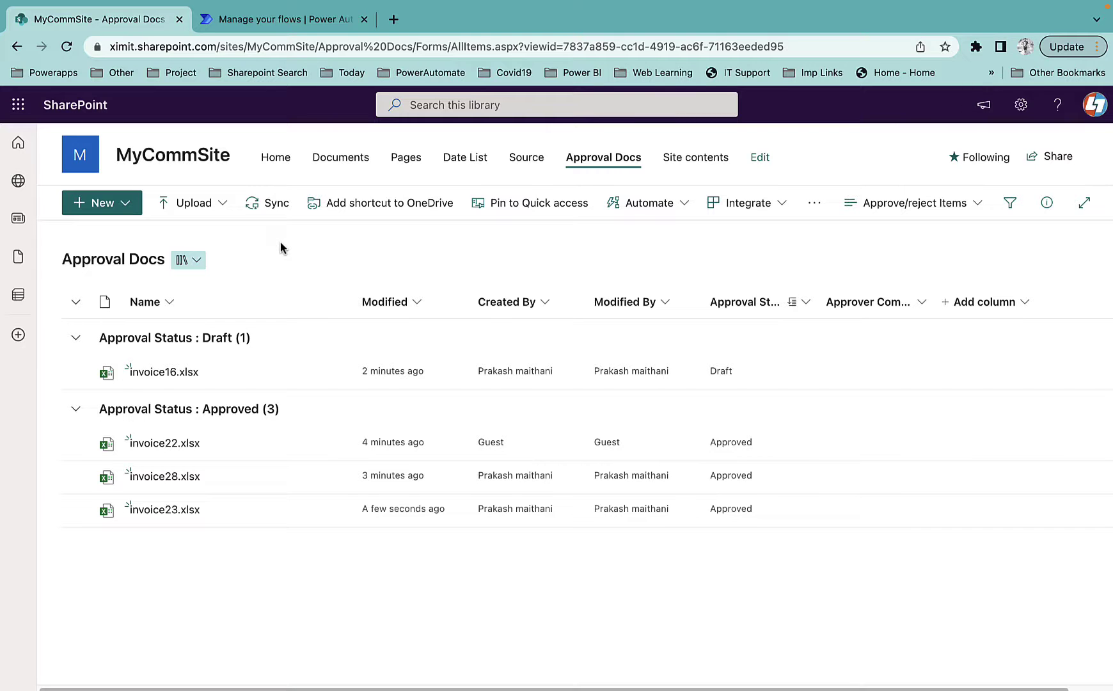
Step: Switch to Power Automate, start an automated cloud flow without preselecting a trigger, and name it Approval Flow
{"action": "left_click", "coordinate": [260, 26]}
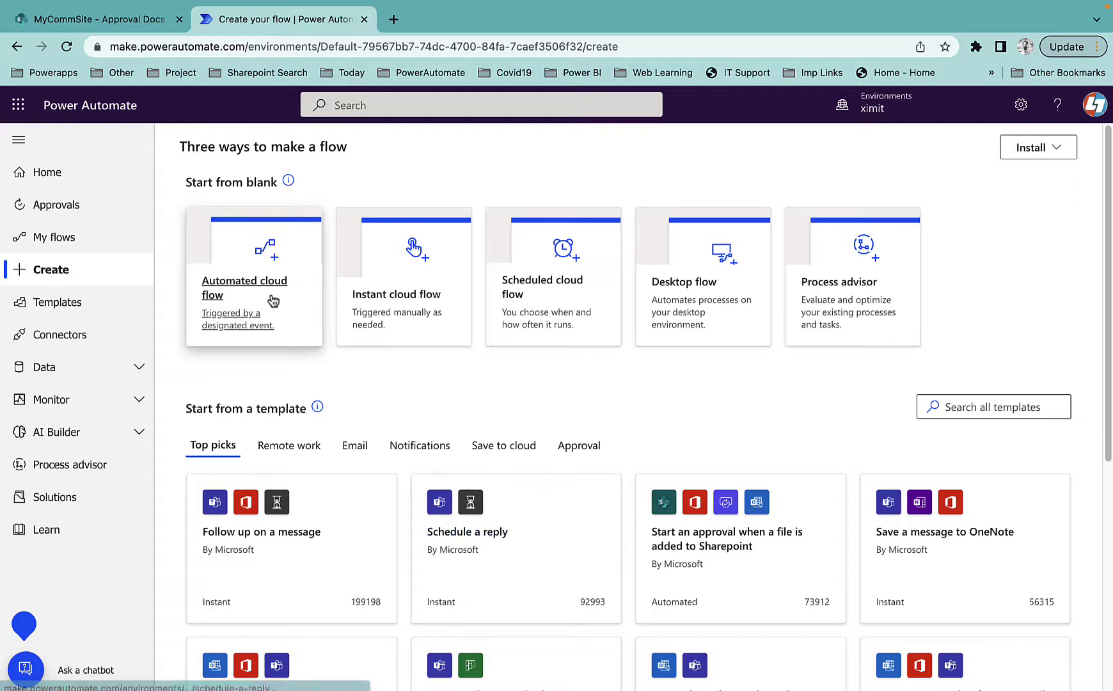
{"action": "left_click", "coordinate": [248, 312]}
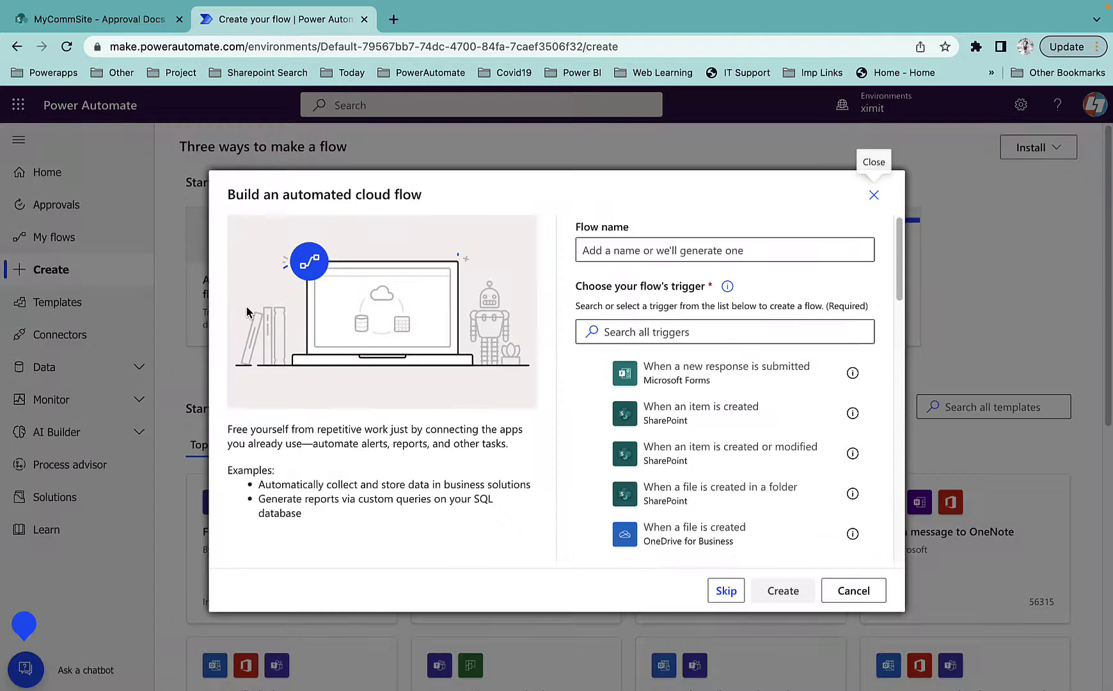
{"action": "left_click", "coordinate": [725, 590]}
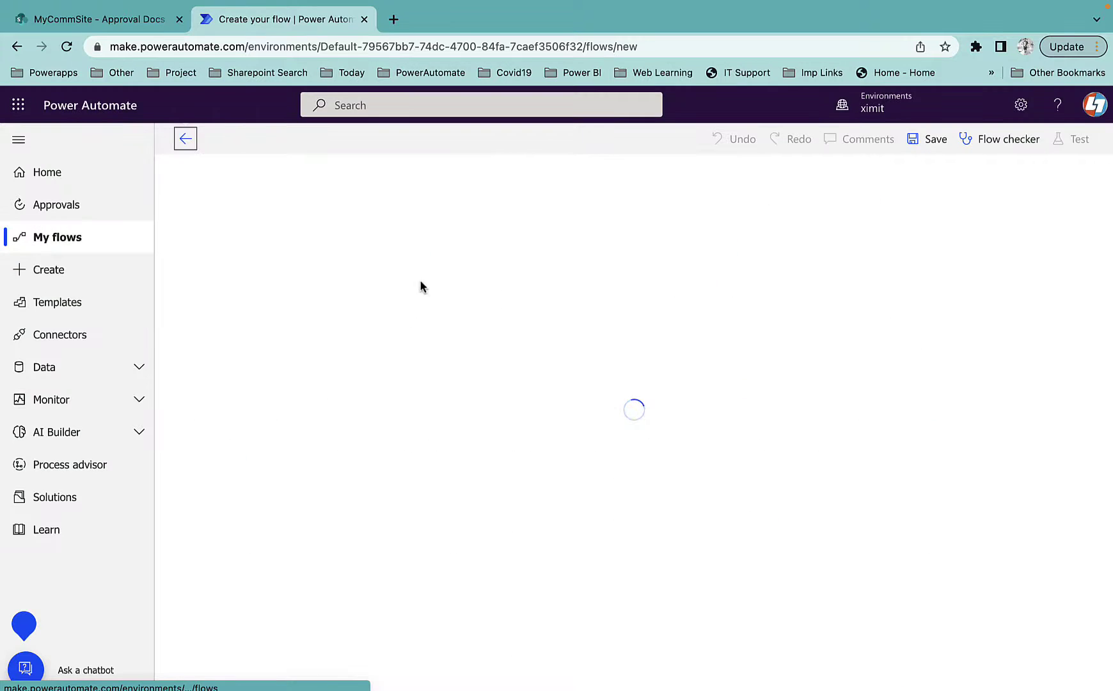
{"action": "left_click", "coordinate": [227, 139]}
{"action": "type", "text": "Approval"}
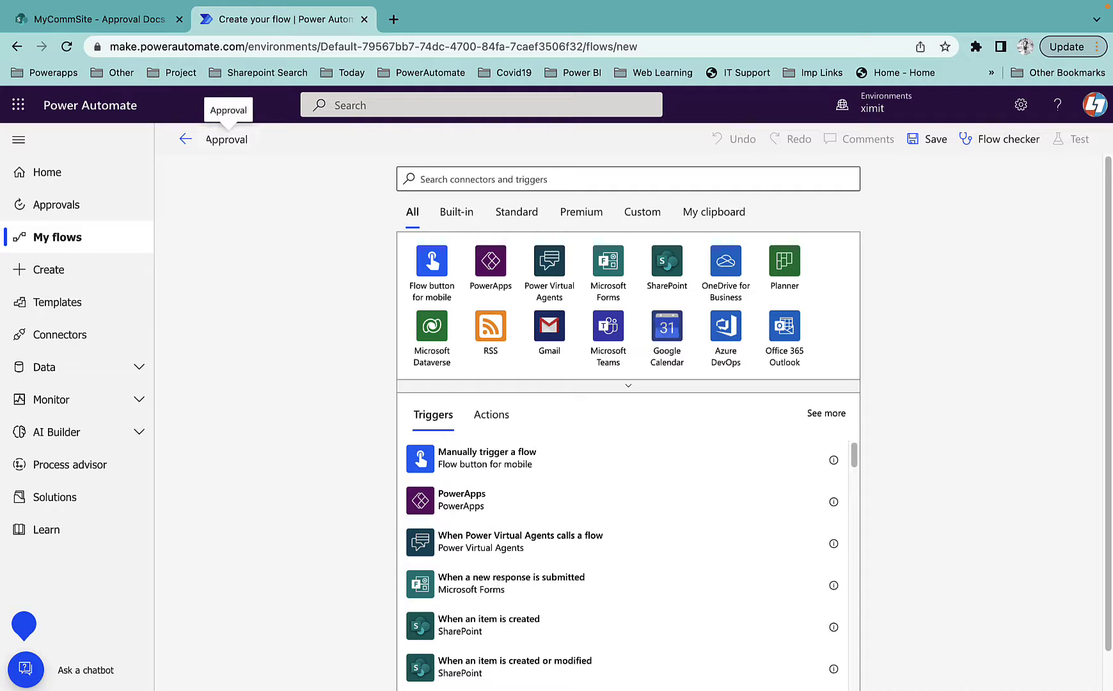
{"action": "type", "text": " Flow"}
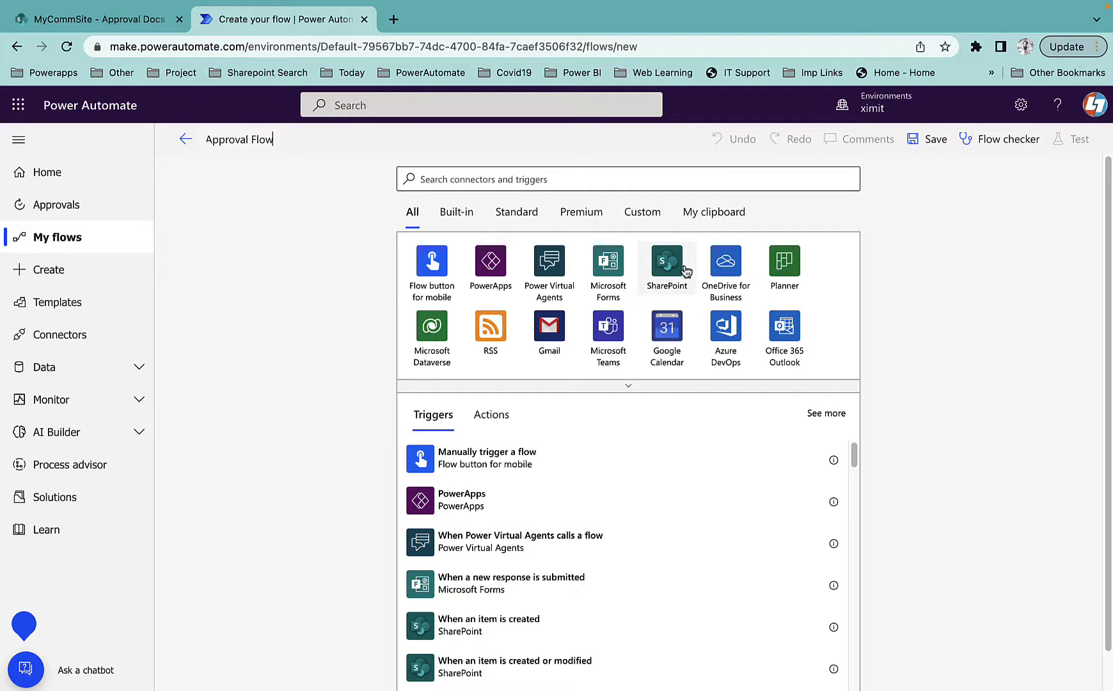
Step: Add the SharePoint trigger "When an item is created or modified" and set its site address to MyCommSite
{"action": "left_click", "coordinate": [680, 270]}
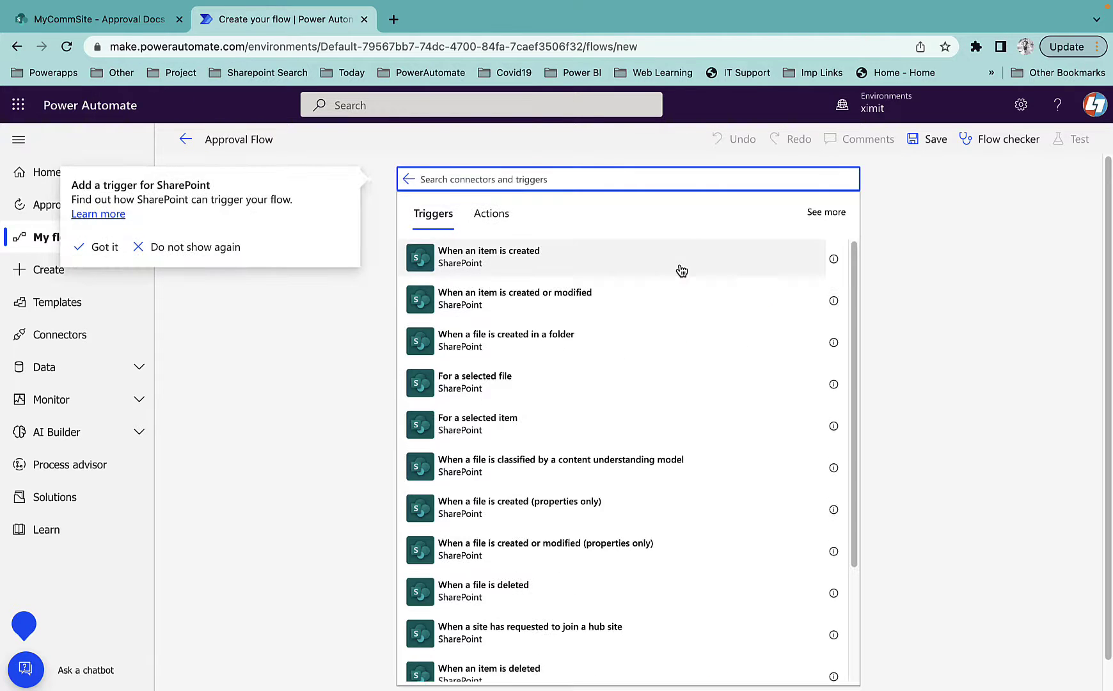
{"action": "type", "text": "modi"}
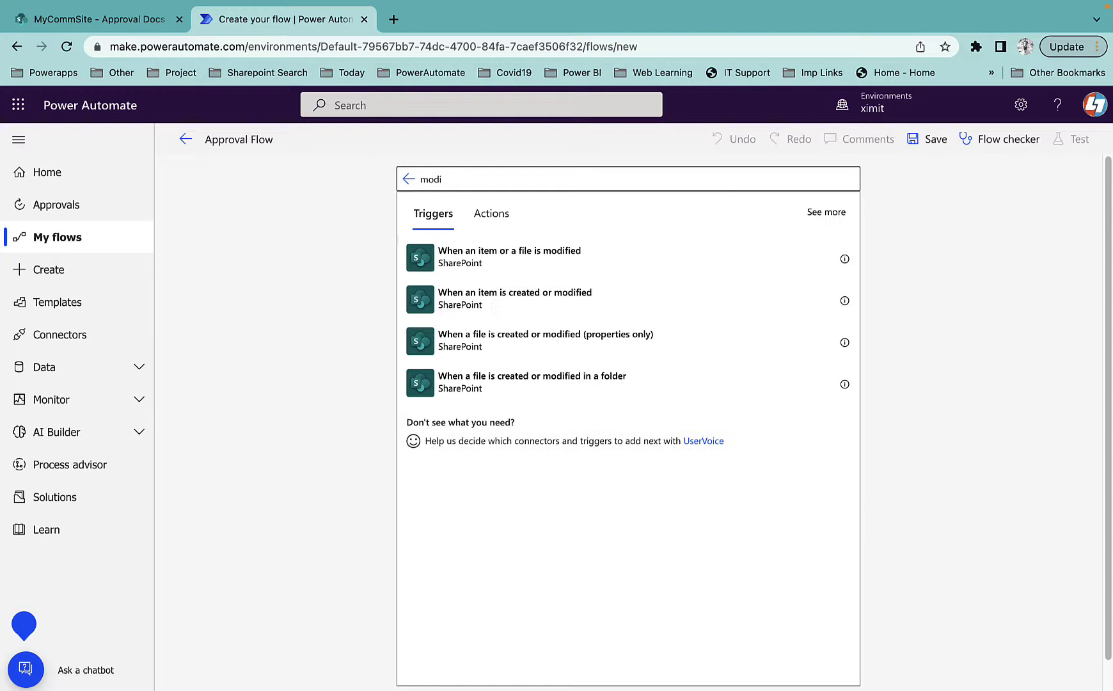
{"action": "left_click", "coordinate": [503, 309]}
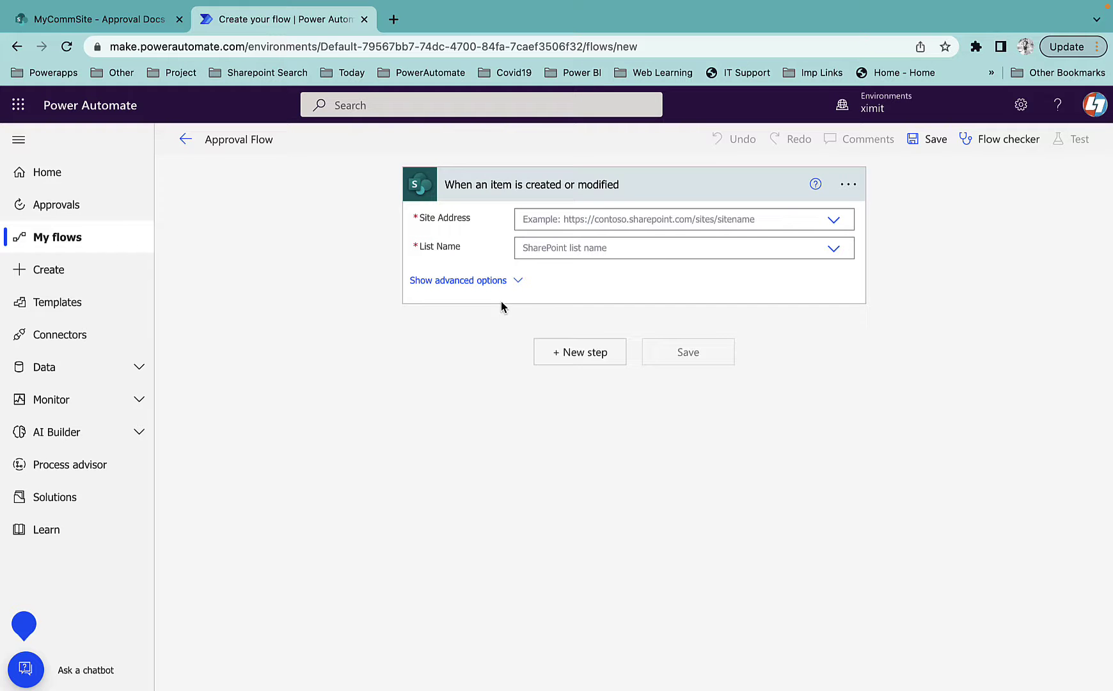
{"action": "left_click", "coordinate": [833, 220]}
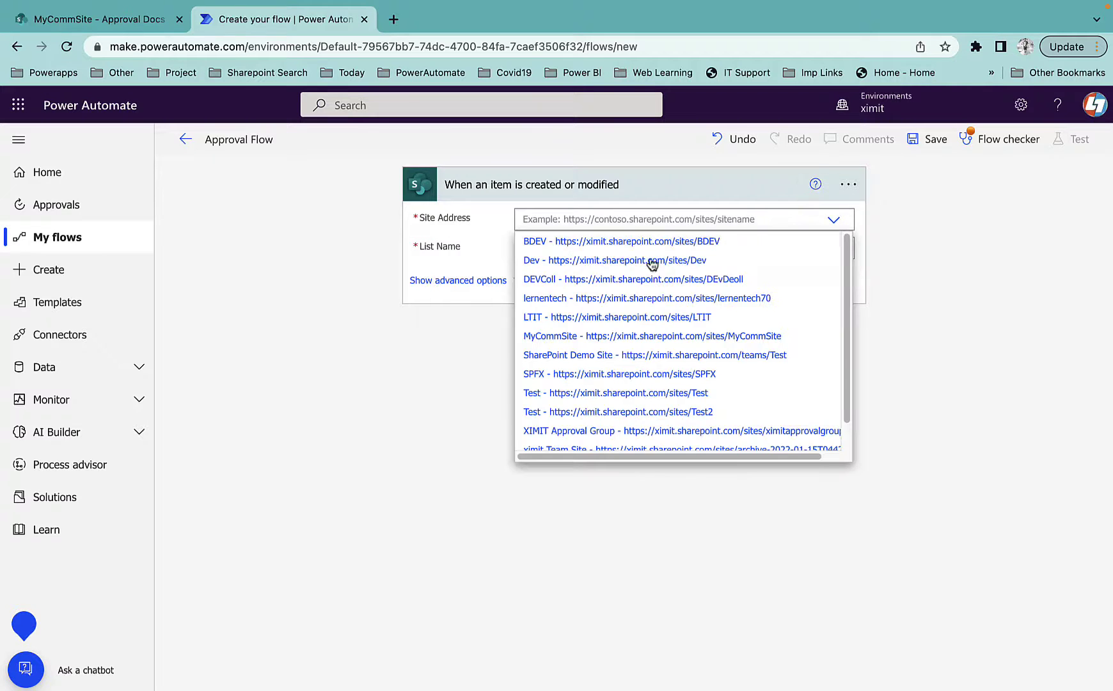
{"action": "left_click", "coordinate": [712, 337]}
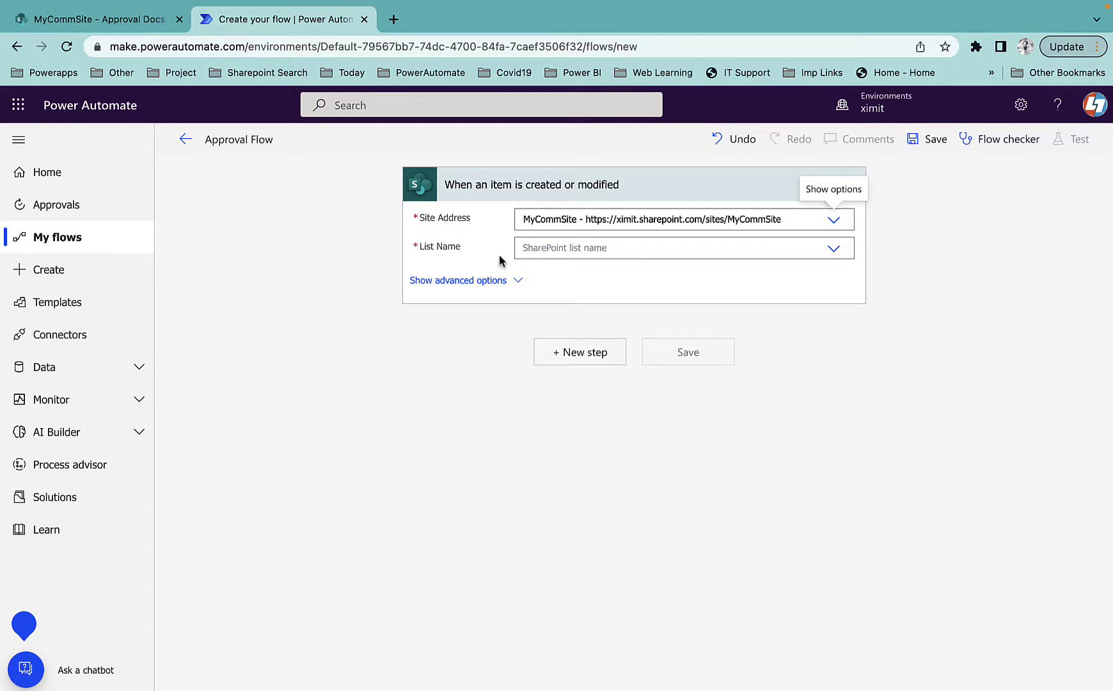
Step: Check the library's name in SharePoint and enter Approval Docs as a custom list name for the trigger
{"action": "left_click", "coordinate": [80, 23]}
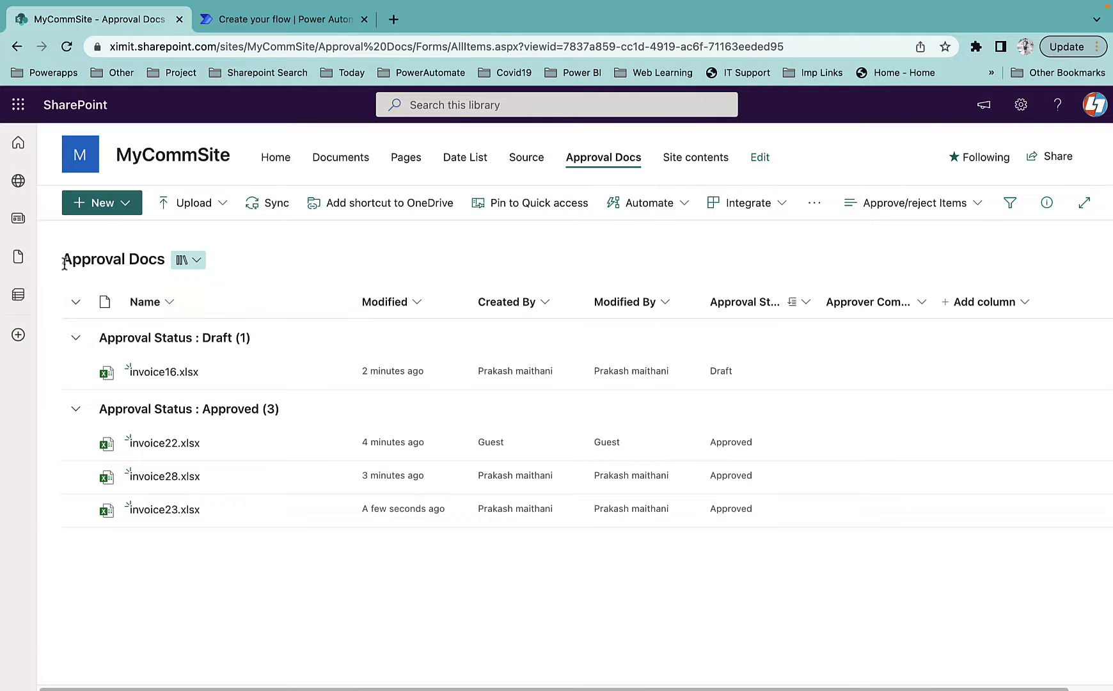
{"action": "left_click", "coordinate": [249, 19]}
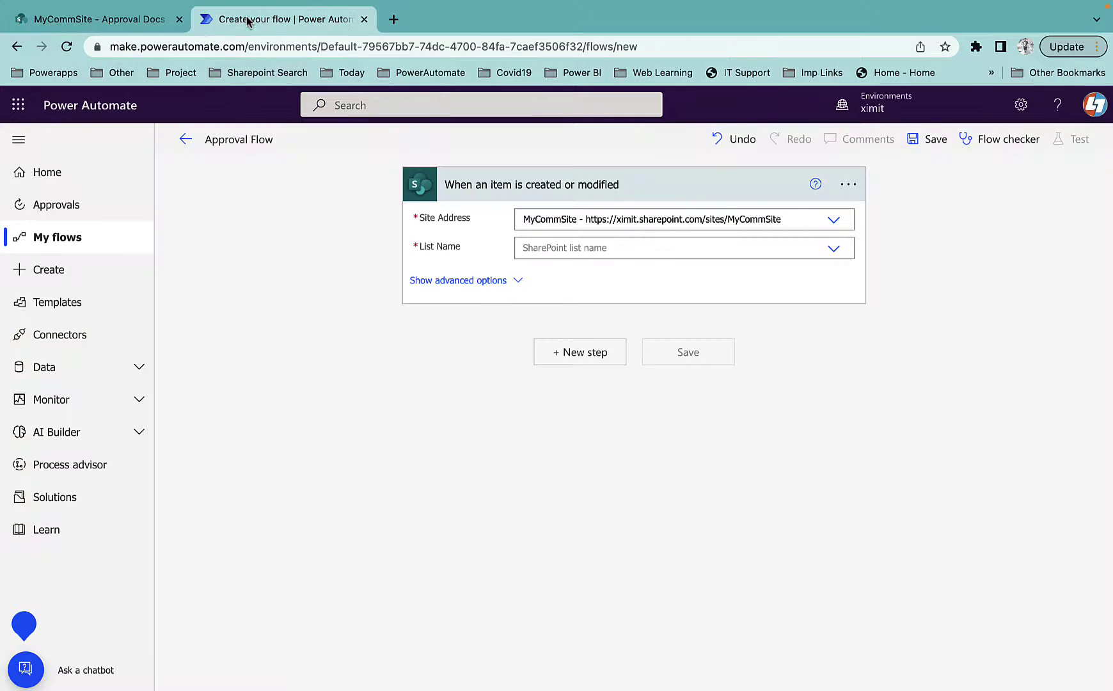
{"action": "left_click", "coordinate": [833, 249]}
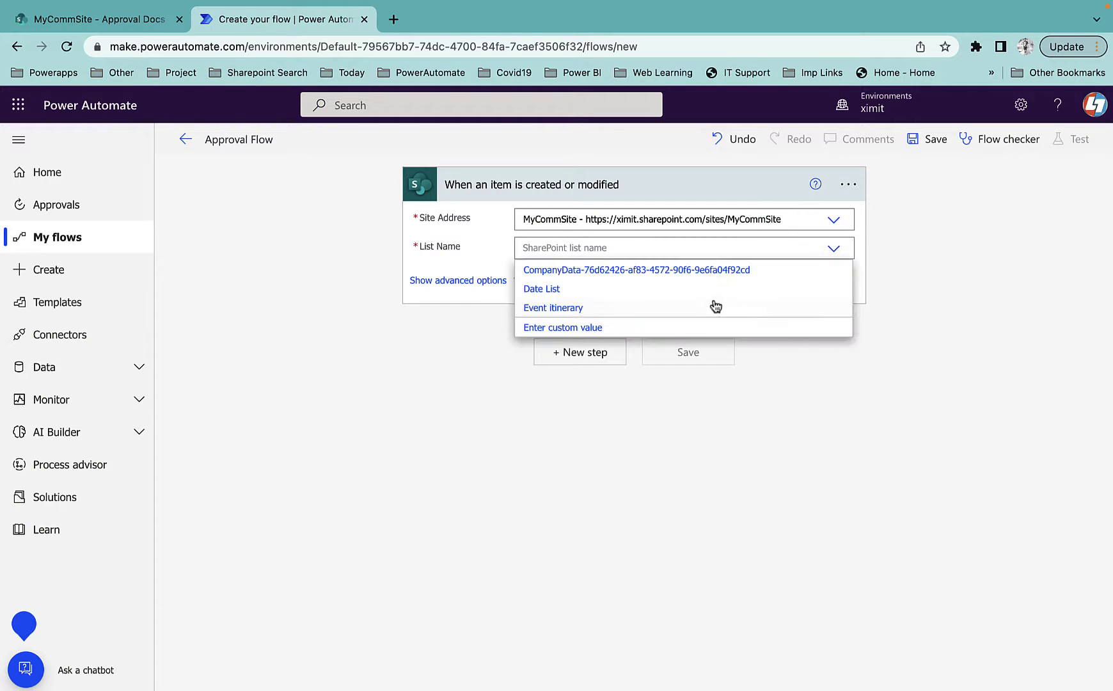
{"action": "left_click", "coordinate": [566, 327]}
{"action": "type", "text": "Approval Docs"}
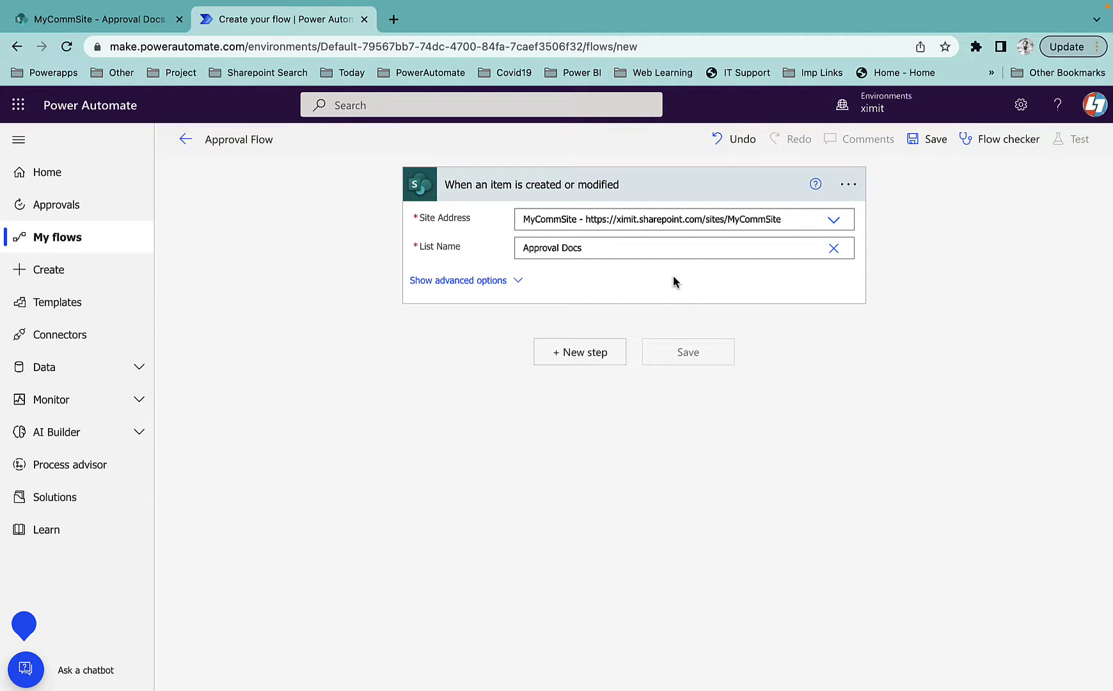
{"action": "left_click", "coordinate": [108, 24]}
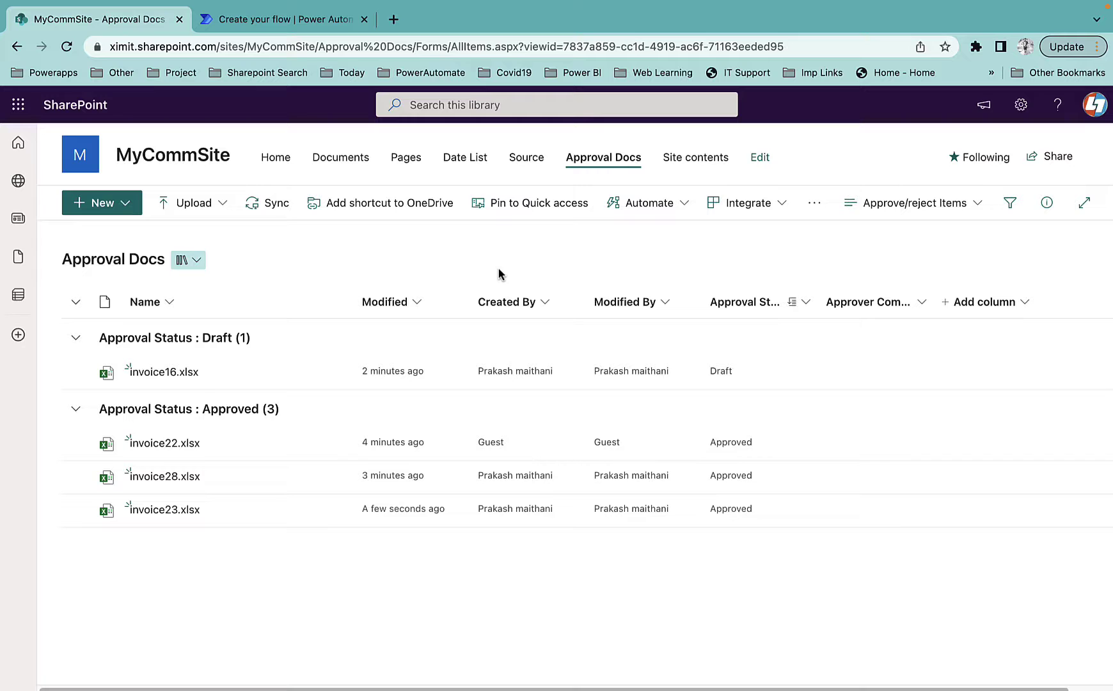
{"action": "left_click", "coordinate": [291, 22]}
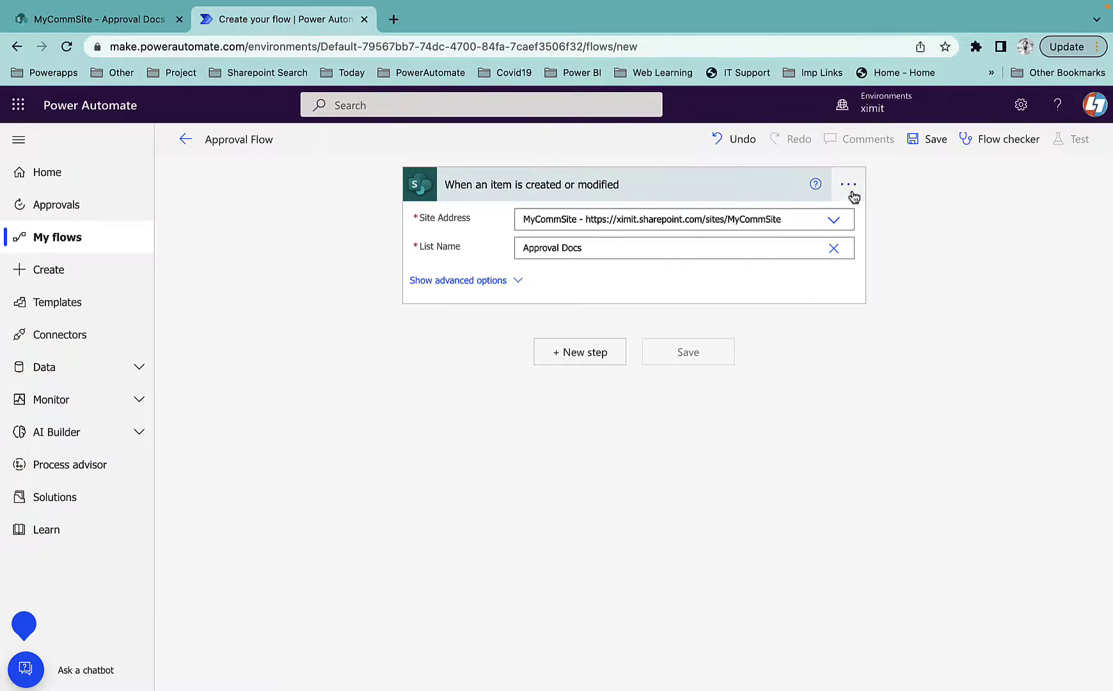
Step: Add a Compose data operation as the action after the trigger
{"action": "left_click", "coordinate": [561, 361]}
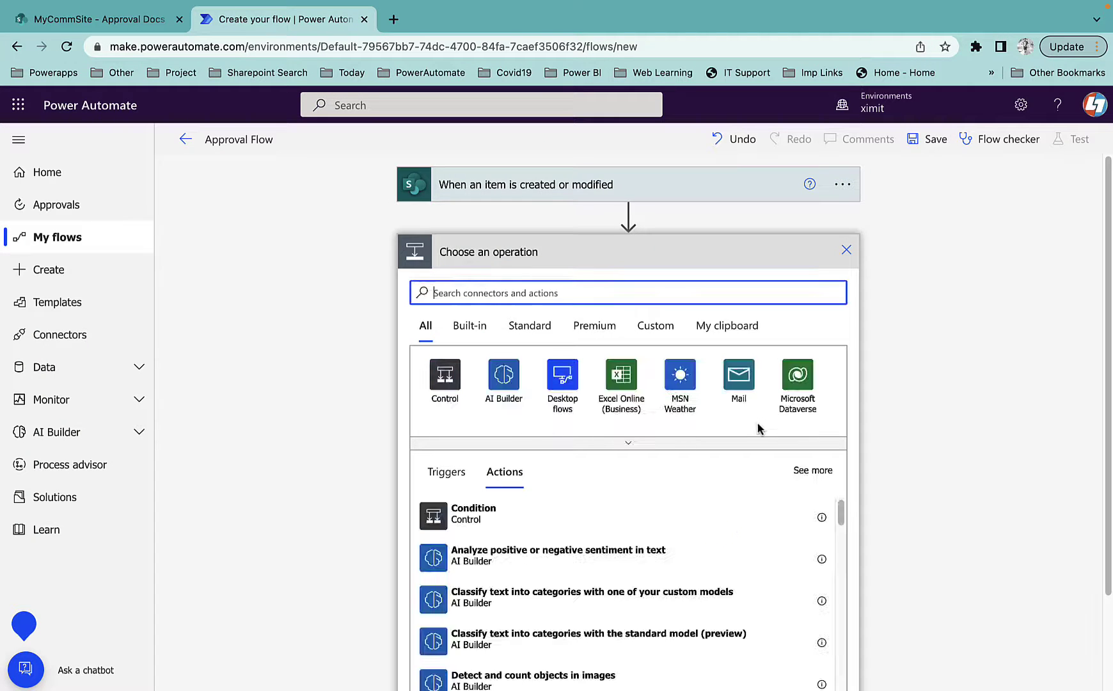
{"action": "type", "text": "compose"}
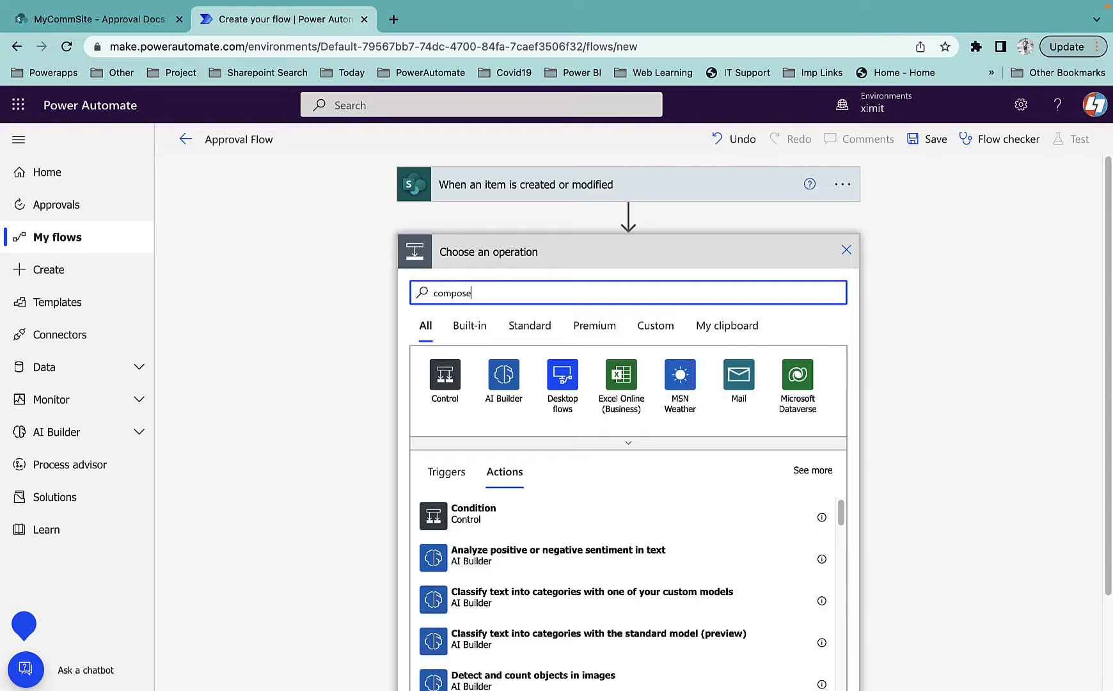
{"action": "left_click", "coordinate": [519, 495]}
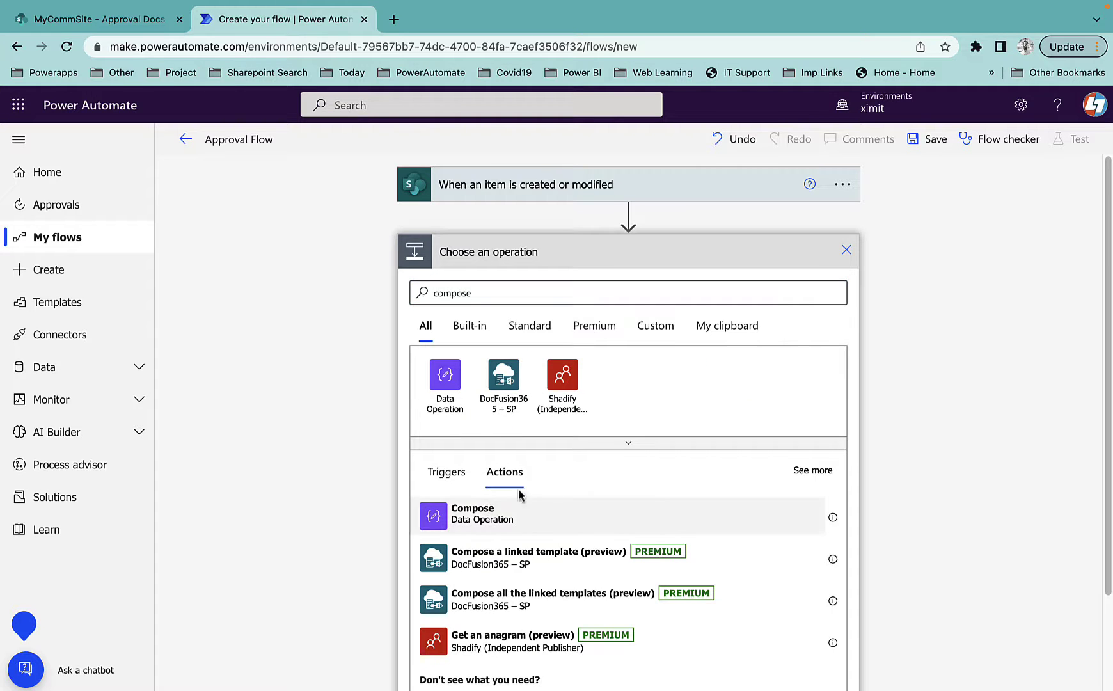
{"action": "left_click", "coordinate": [518, 511]}
Step: Start an equals() expression for the Compose inputs with the trigger's Content approval status as its first argument
{"action": "left_click", "coordinate": [722, 289]}
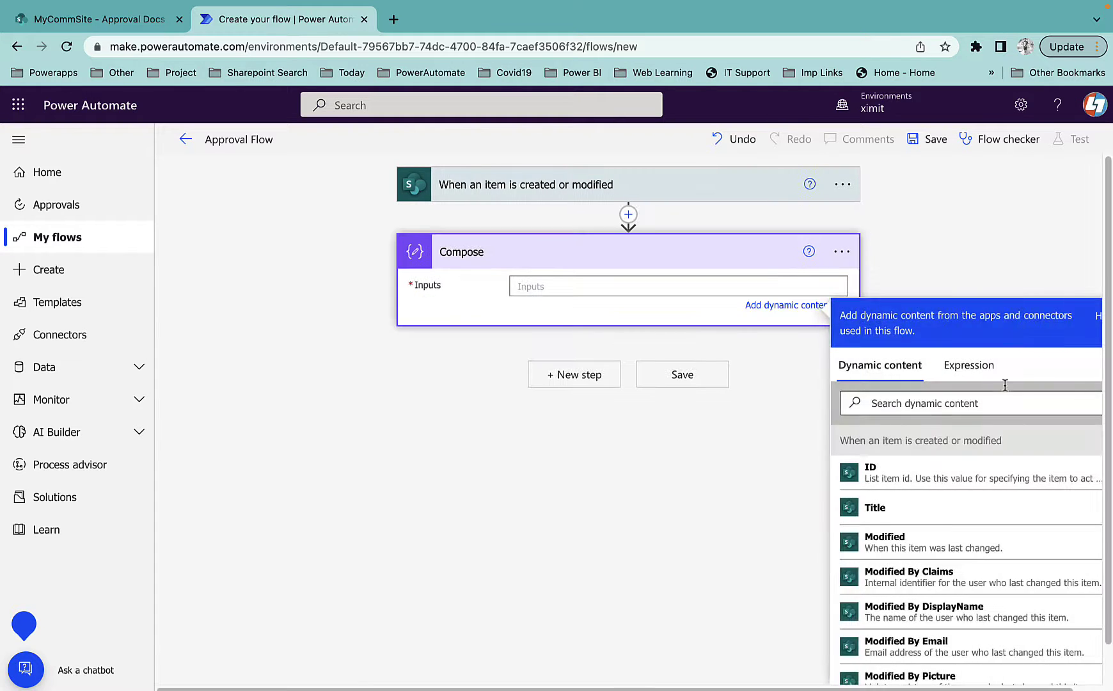
{"action": "left_click", "coordinate": [998, 369]}
{"action": "type", "text": "eq"}
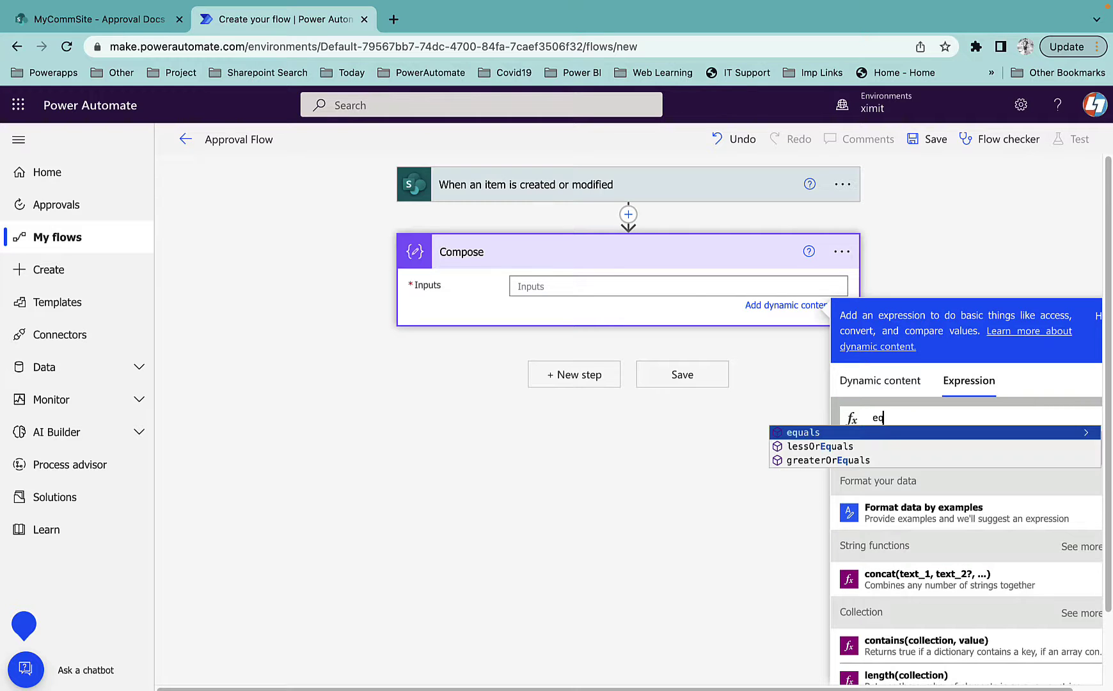
{"action": "left_click", "coordinate": [823, 434]}
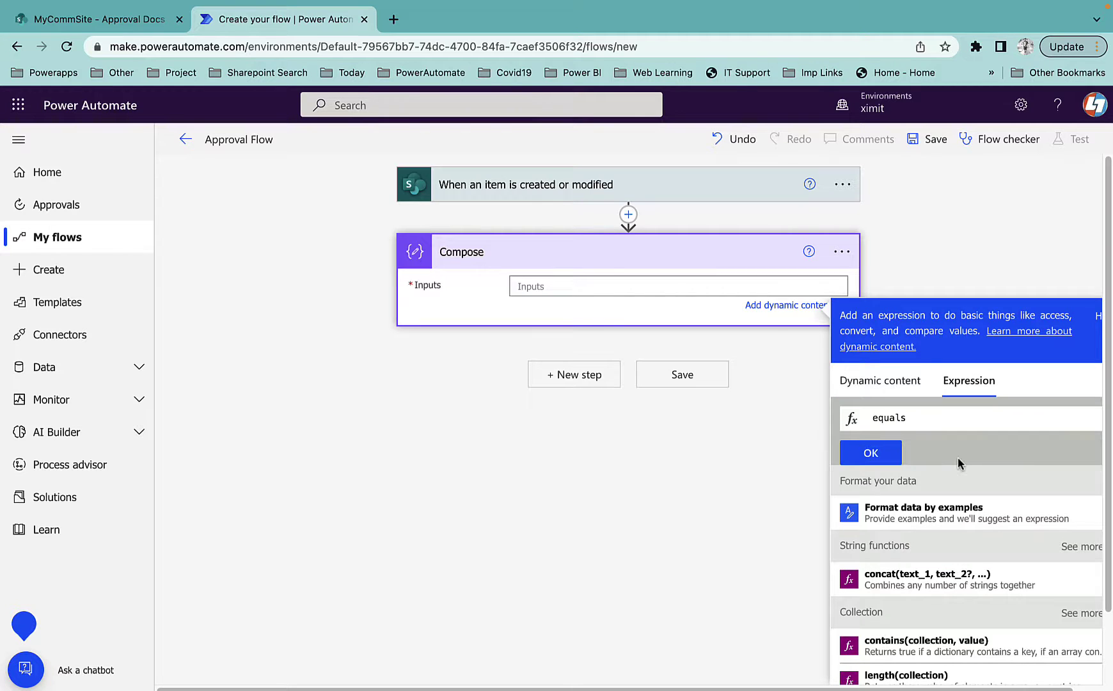
{"action": "type", "text": "("}
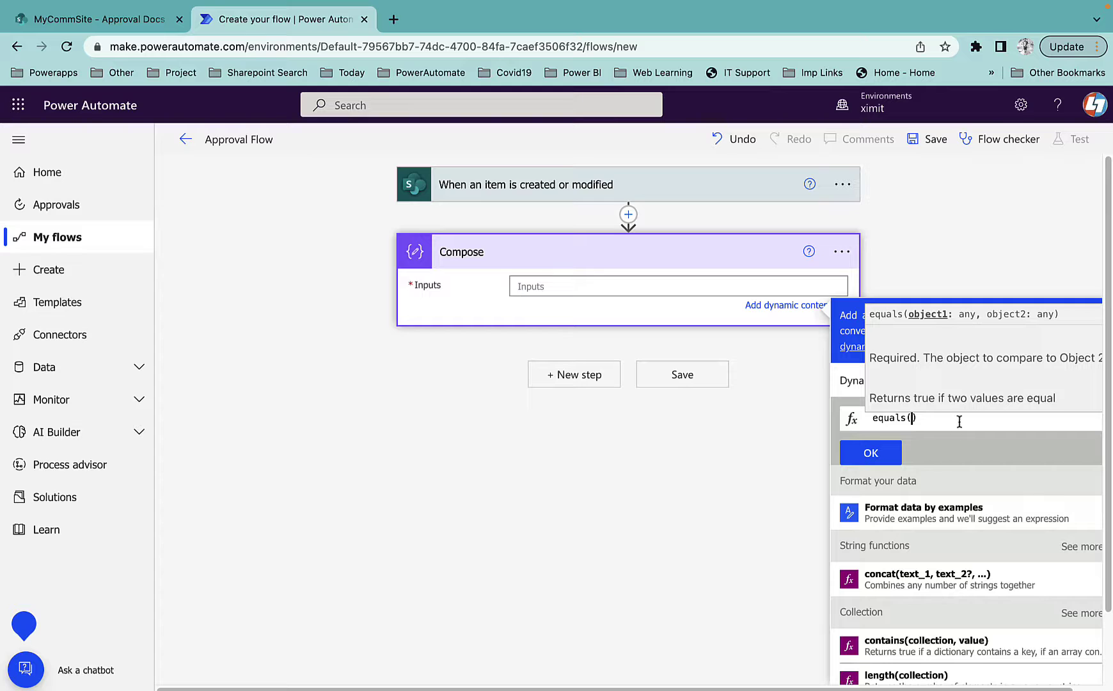
{"action": "left_click", "coordinate": [850, 382]}
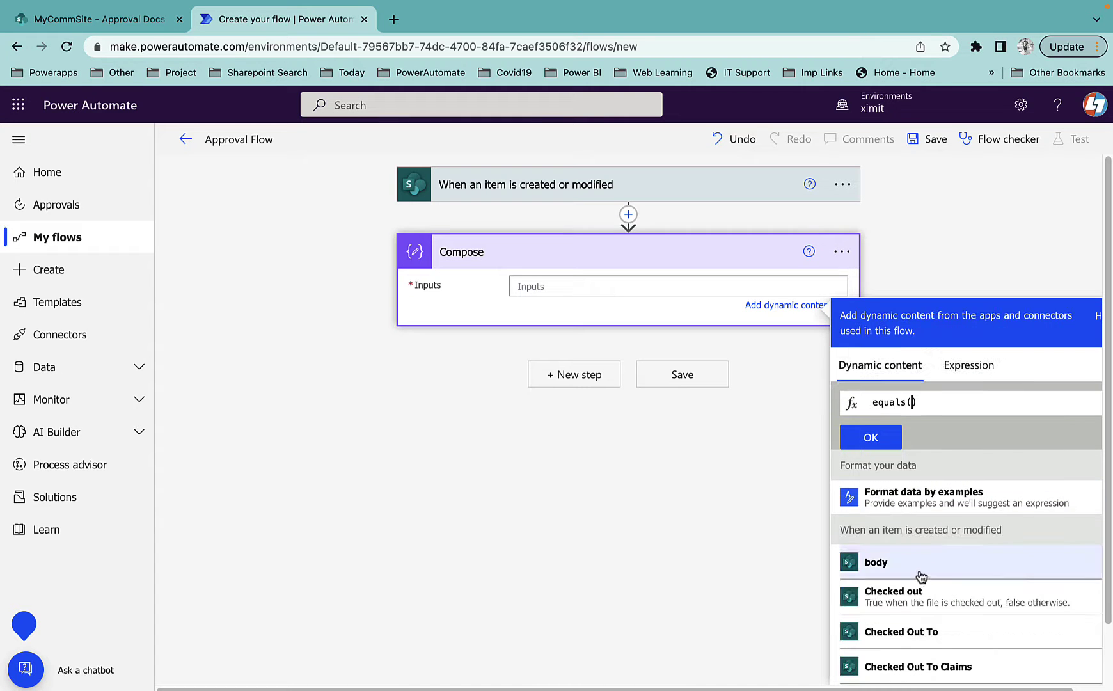
{"action": "scroll", "coordinate": [921, 577], "scroll_direction": "down", "scroll_amount": 5}
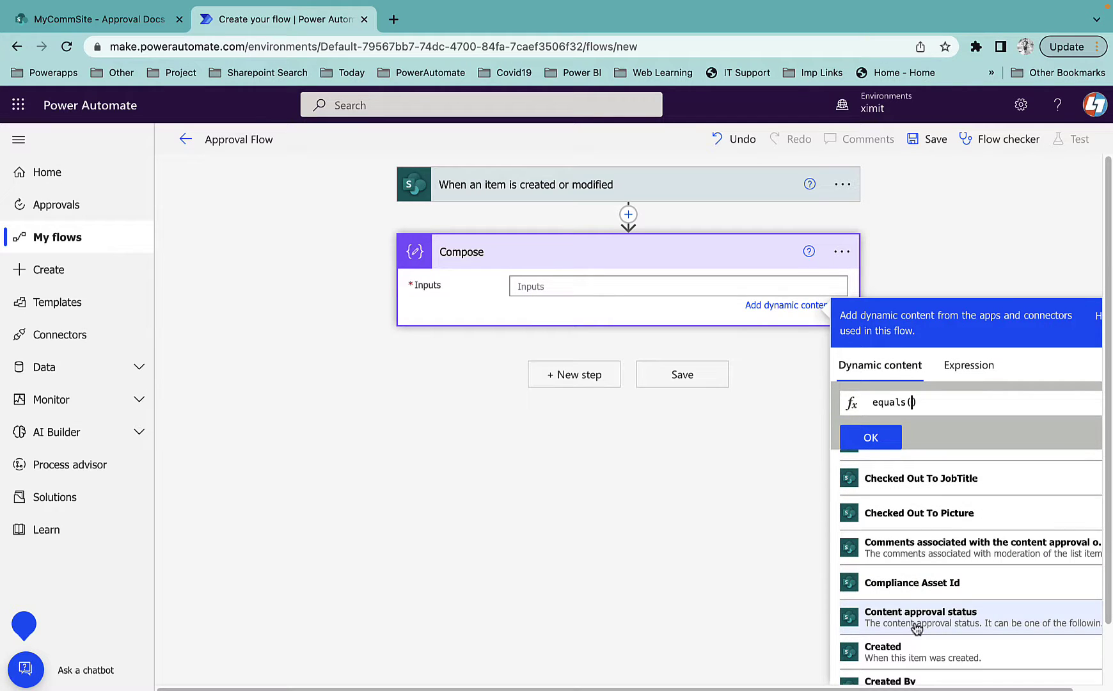
{"action": "left_click", "coordinate": [915, 627]}
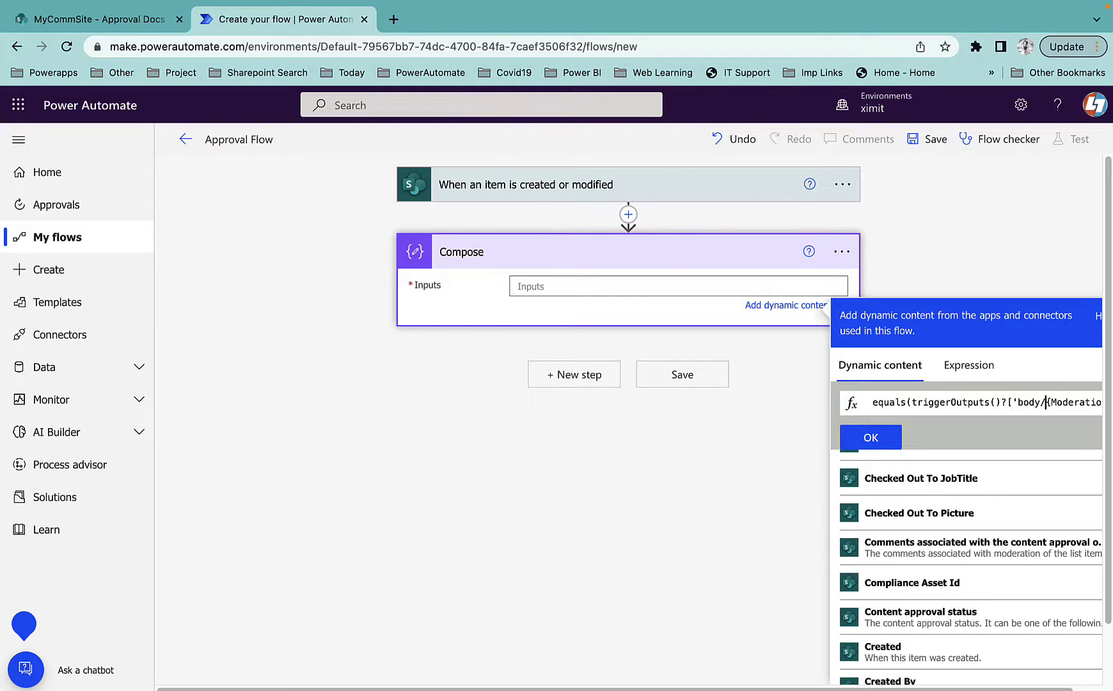
Step: Add 'Pending' as the second argument of the equals expression, copy the whole expression and apply it to the Compose inputs
{"action": "key", "text": "Right"}
{"action": "key", "text": "Right"}
{"action": "key", "text": "Right"}
{"action": "key", "text": "Right"}
{"action": "key", "text": "Right"}
{"action": "key", "text": "Right"}
{"action": "key", "text": "Right"}
{"action": "key", "text": "Right"}
{"action": "key", "text": "Right"}
{"action": "key", "text": "Right"}
{"action": "key", "text": "Right"}
{"action": "key", "text": "Right"}
{"action": "key", "text": "Right"}
{"action": "key", "text": "Right"}
{"action": "key", "text": "Right"}
{"action": "key", "text": "Right"}
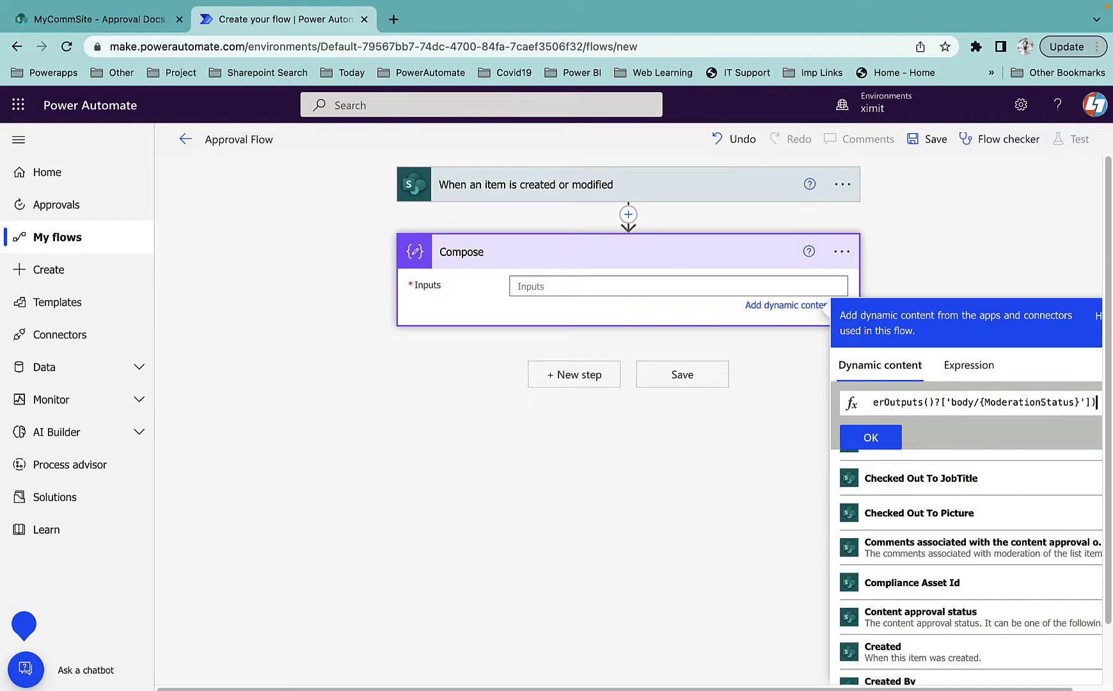
{"action": "key", "text": "Left"}
{"action": "type", "text": ","}
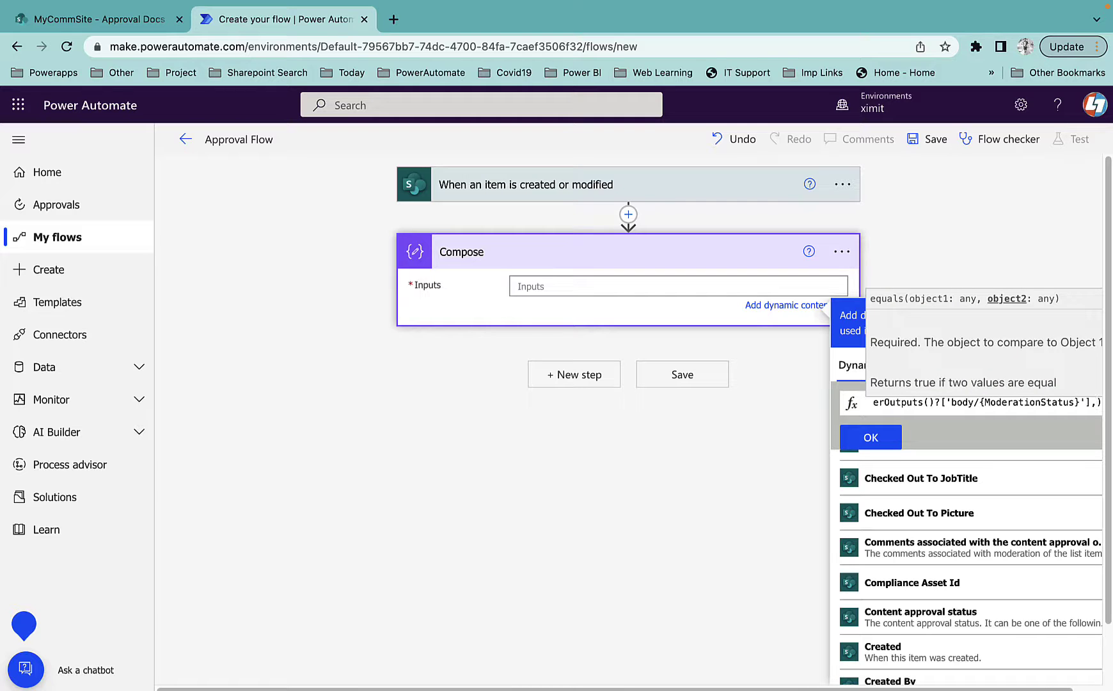
{"action": "type", "text": "''"}
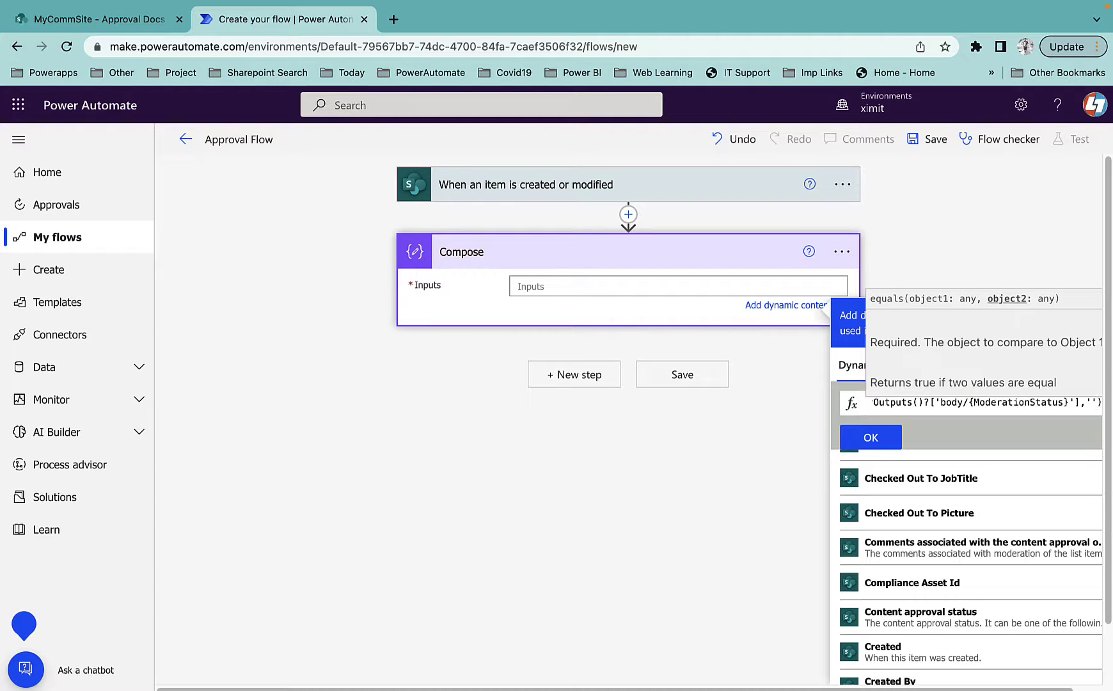
{"action": "type", "text": "Pending"}
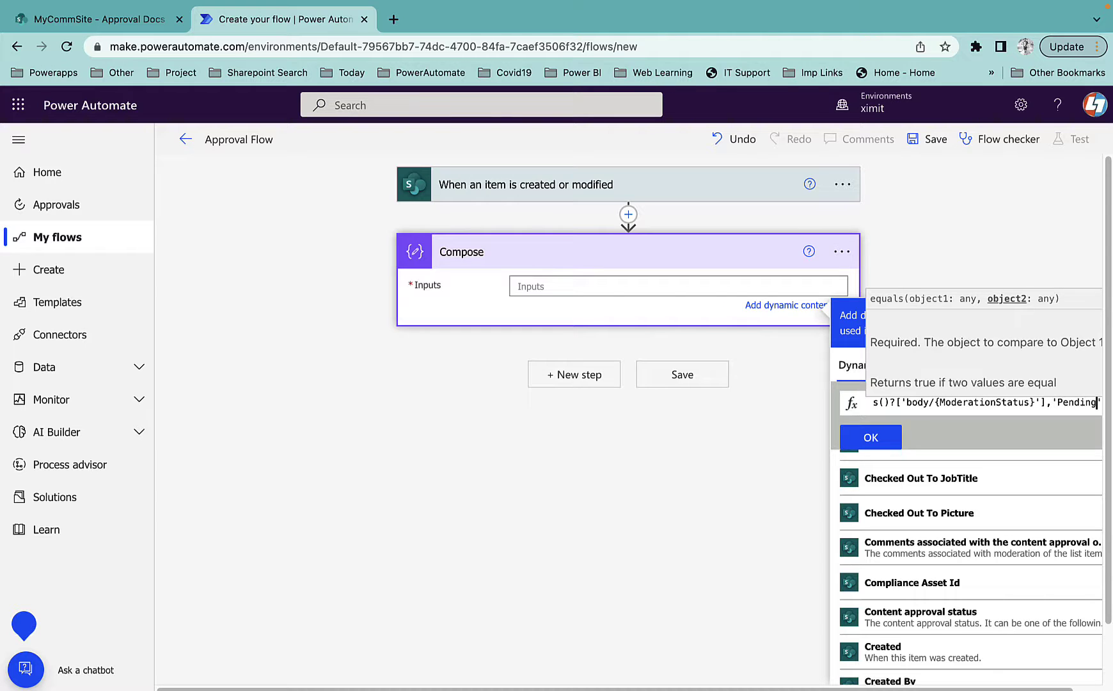
{"action": "key", "text": "ctrl+a"}
{"action": "key", "text": "ctrl+c"}
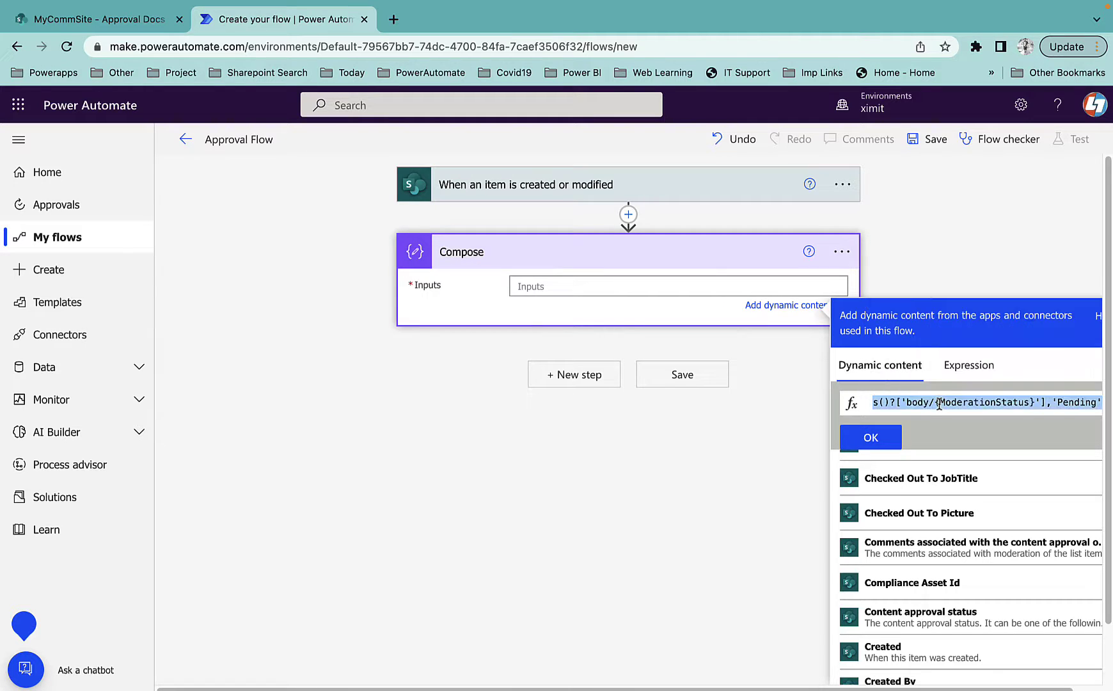
{"action": "left_click", "coordinate": [871, 437]}
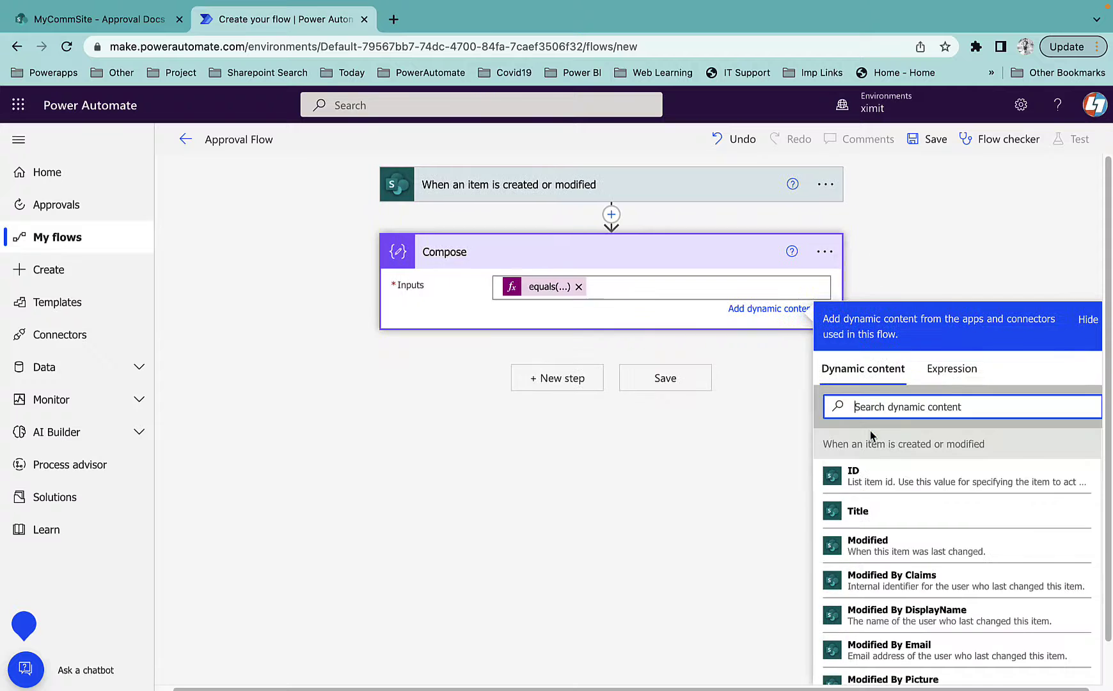
{"action": "left_click", "coordinate": [825, 185]}
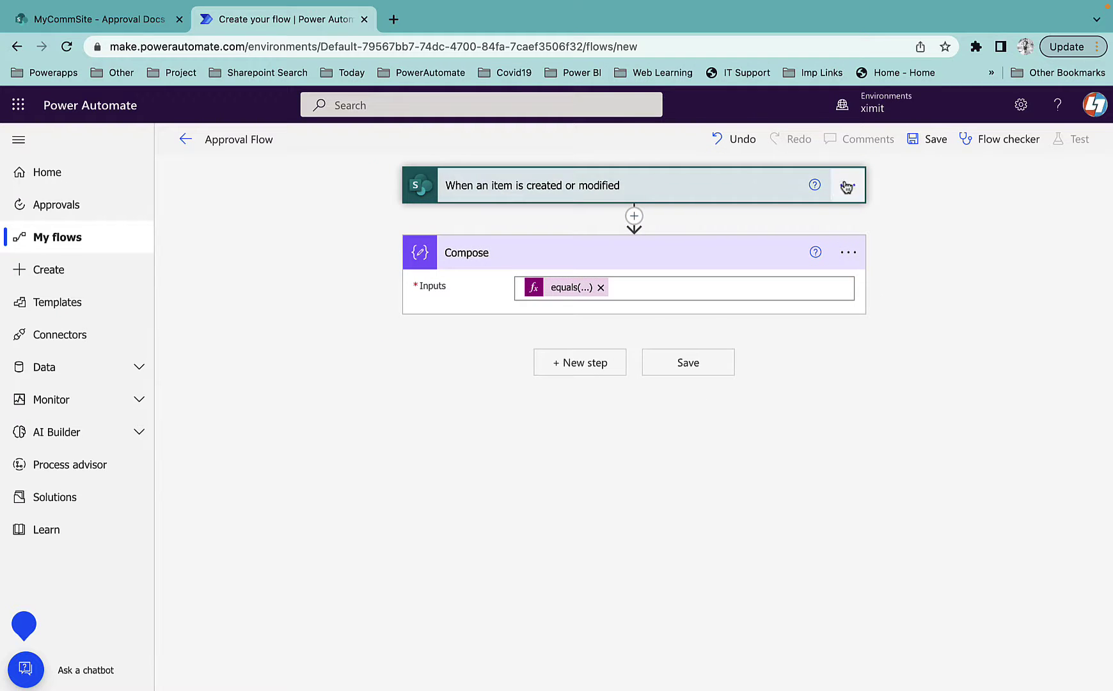
{"action": "left_click", "coordinate": [848, 185]}
{"action": "left_click", "coordinate": [908, 296]}
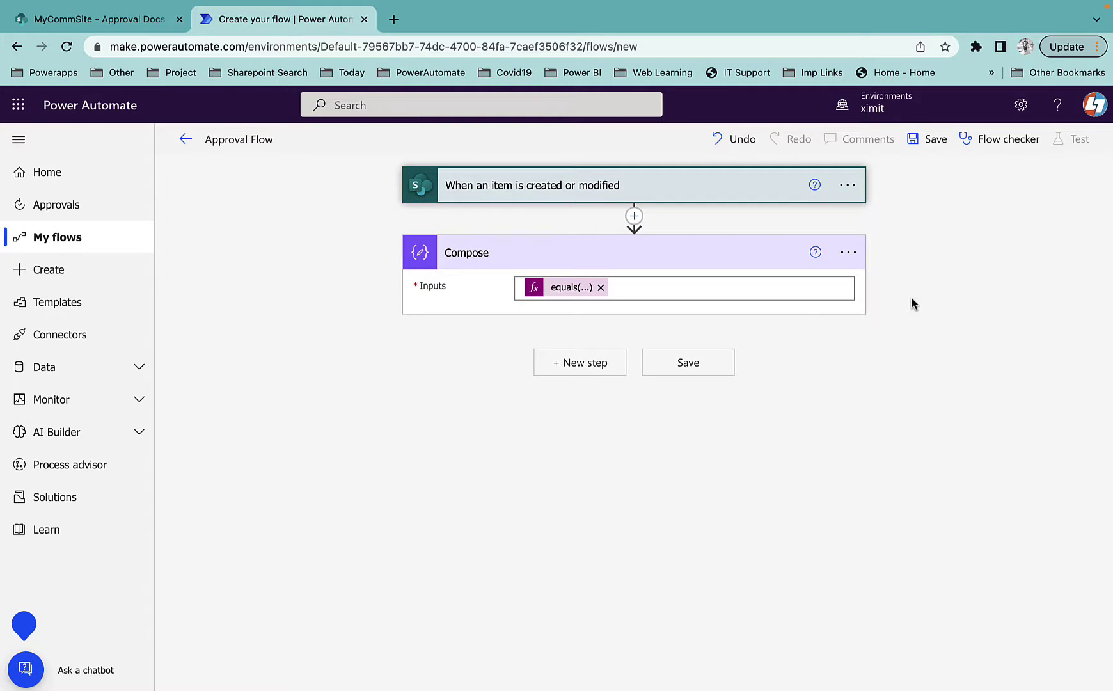
{"action": "scroll", "coordinate": [512, 437], "scroll_direction": "down", "scroll_amount": 5}
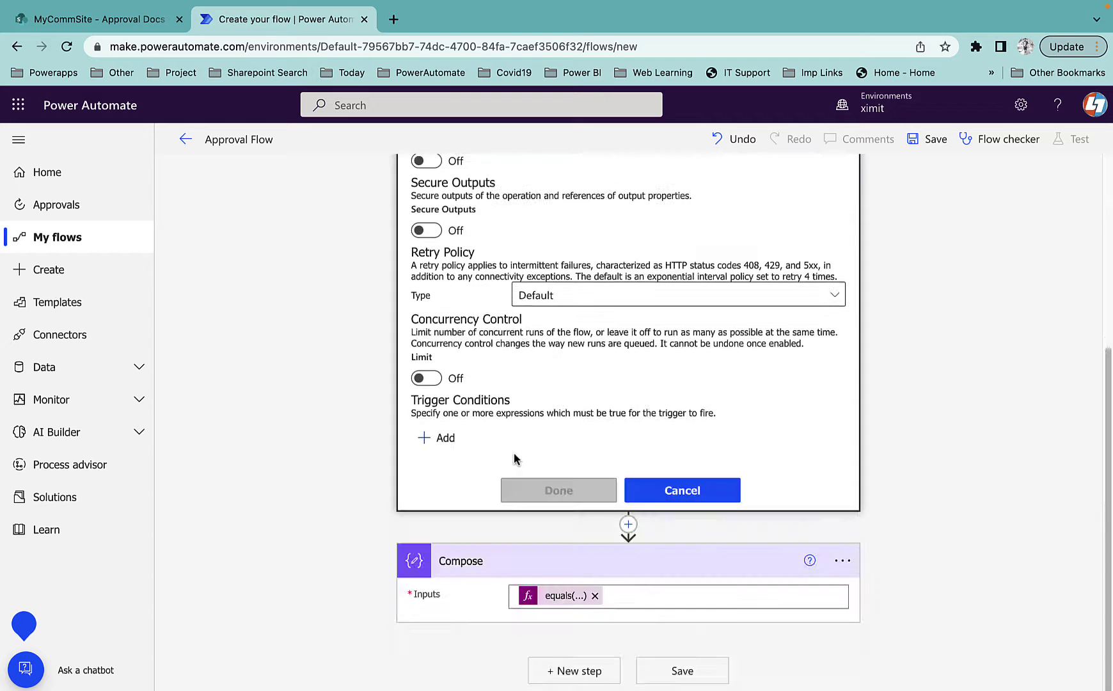
{"action": "left_click", "coordinate": [447, 439]}
{"action": "key", "text": "ctrl+v"}
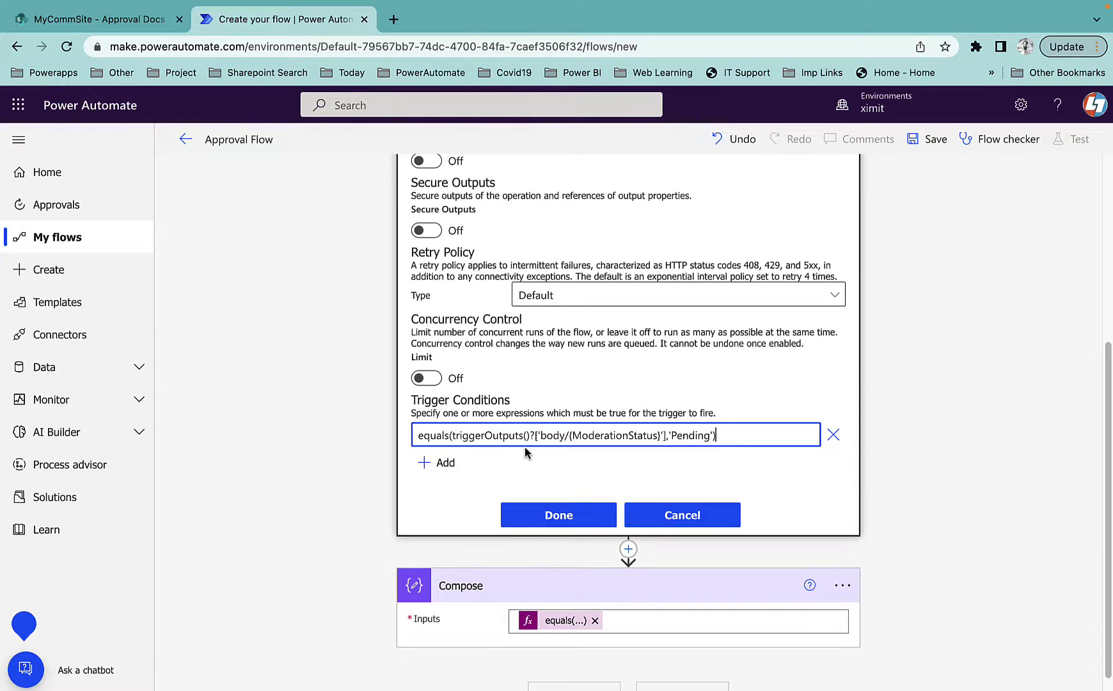
{"action": "left_click", "coordinate": [417, 436]}
{"action": "type", "text": "@"}
{"action": "left_click", "coordinate": [564, 514]}
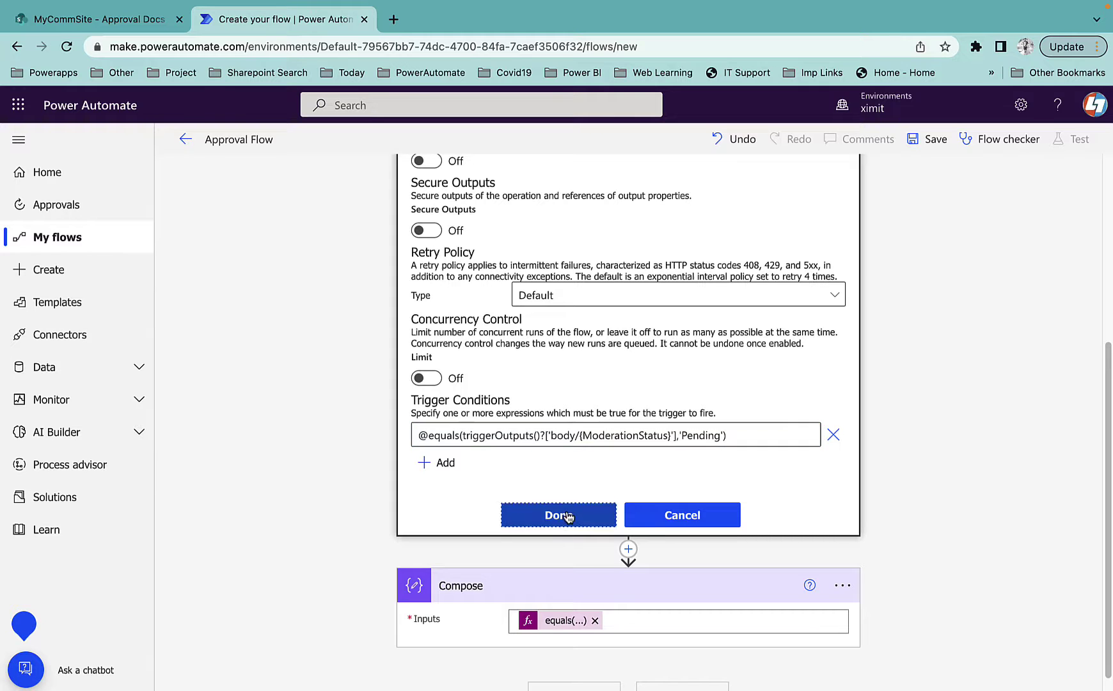
Step: Delete the Compose action from the flow and confirm the deletion
{"action": "left_click", "coordinate": [848, 355]}
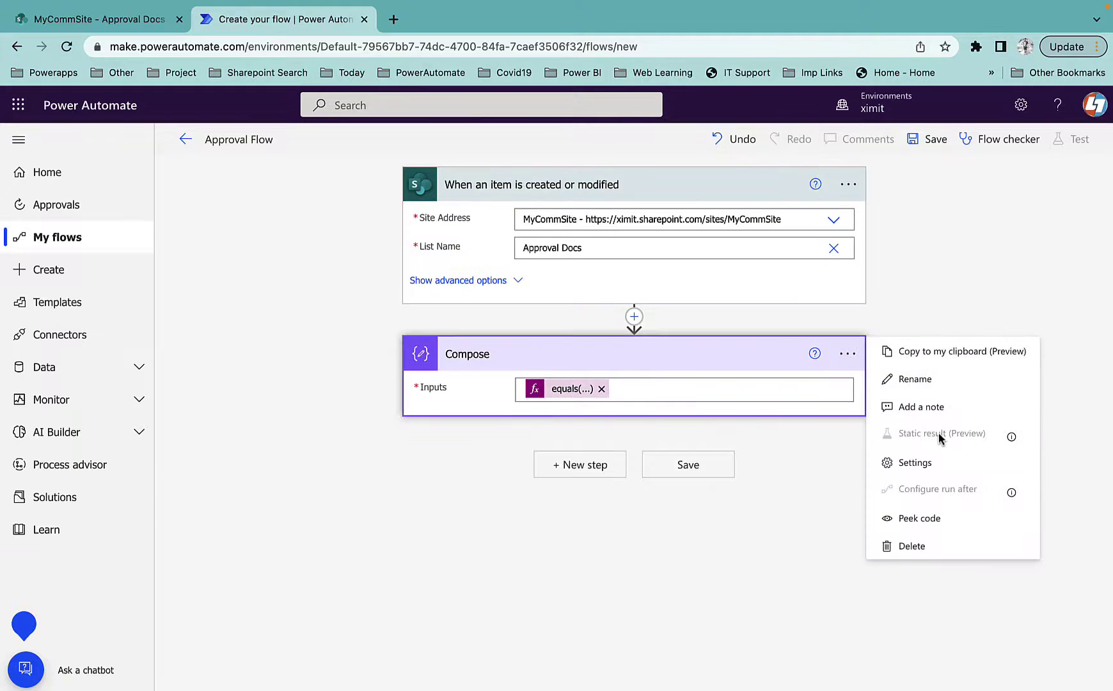
{"action": "left_click", "coordinate": [916, 547]}
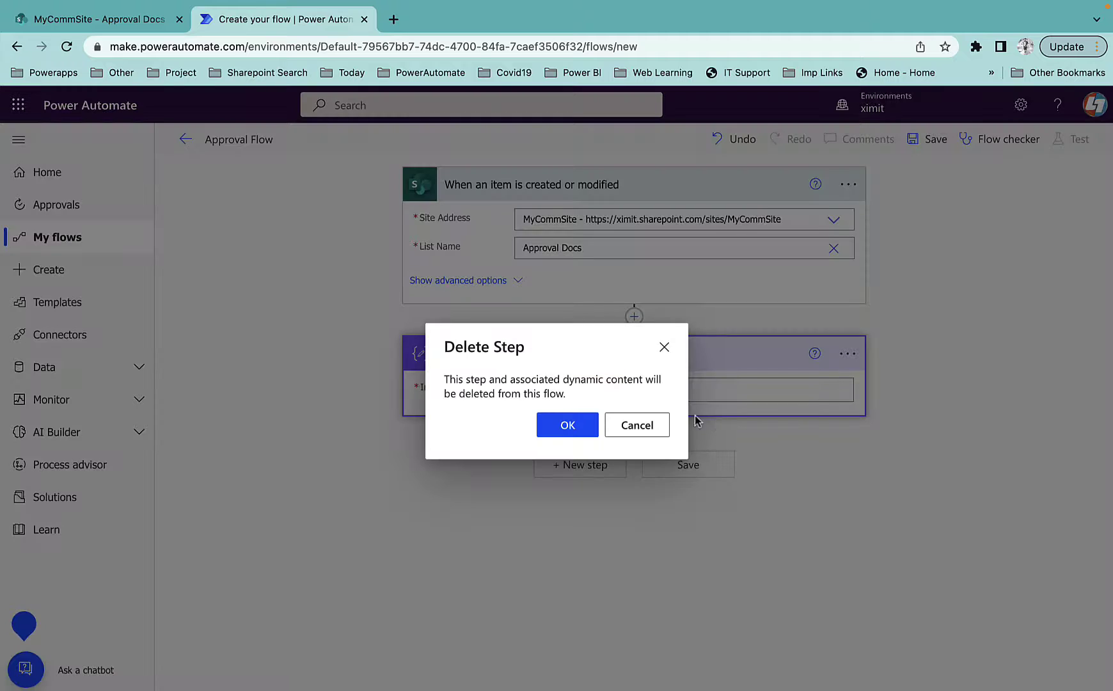
{"action": "left_click", "coordinate": [567, 426]}
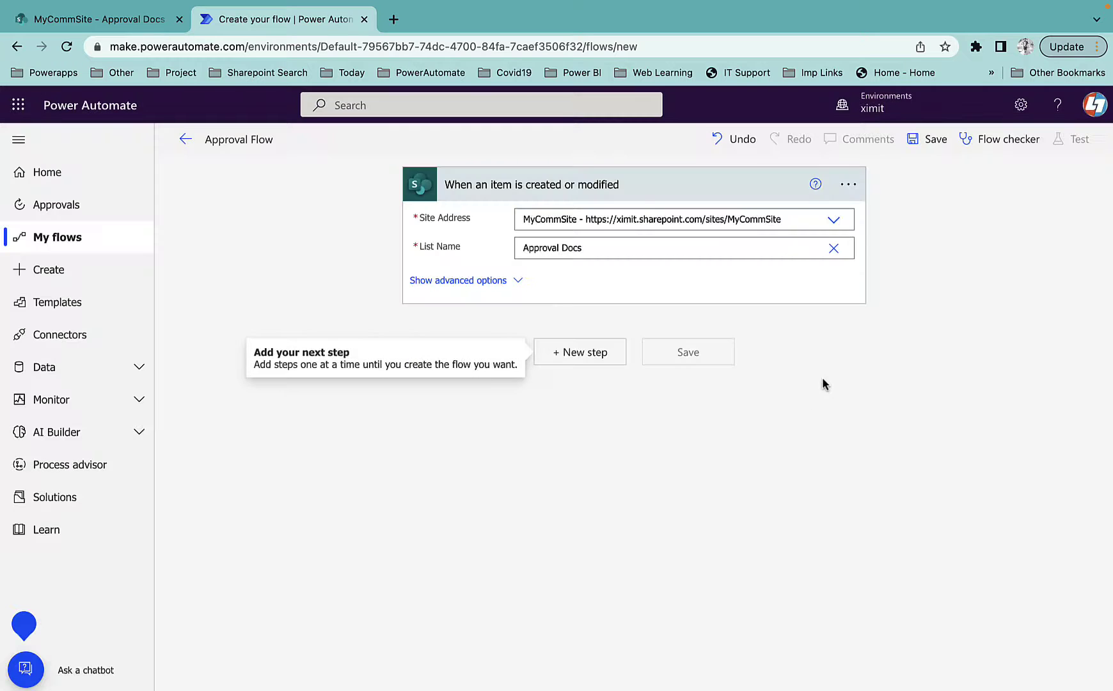
Step: Add a SharePoint Get file metadata action after the trigger
{"action": "left_click", "coordinate": [587, 354]}
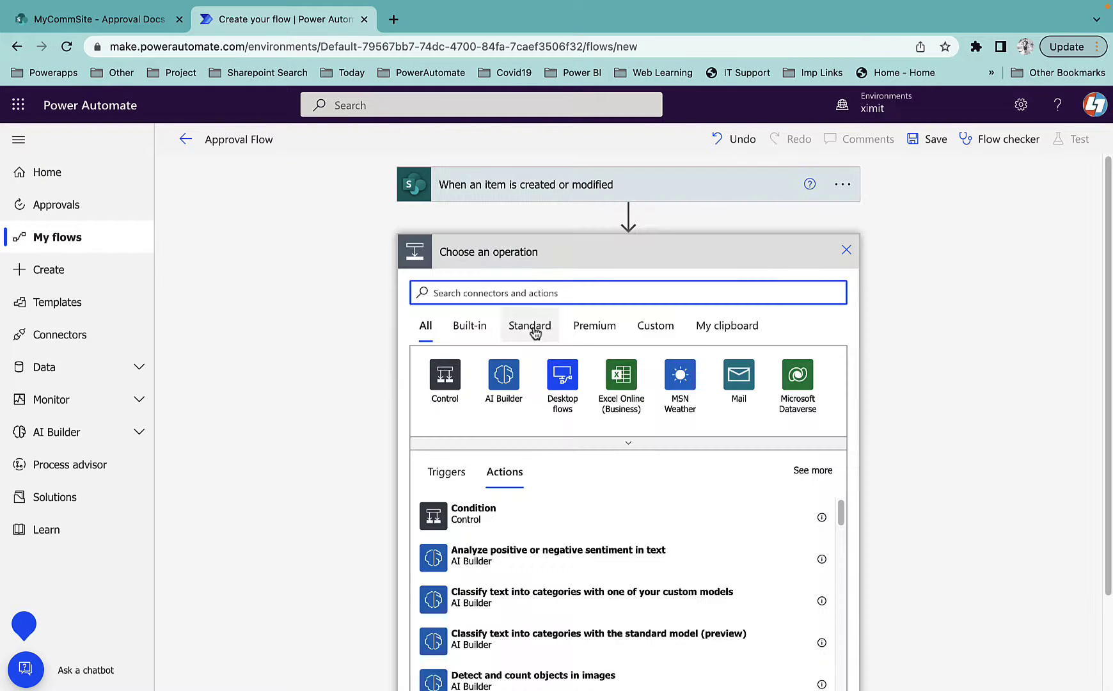
{"action": "type", "text": "file"}
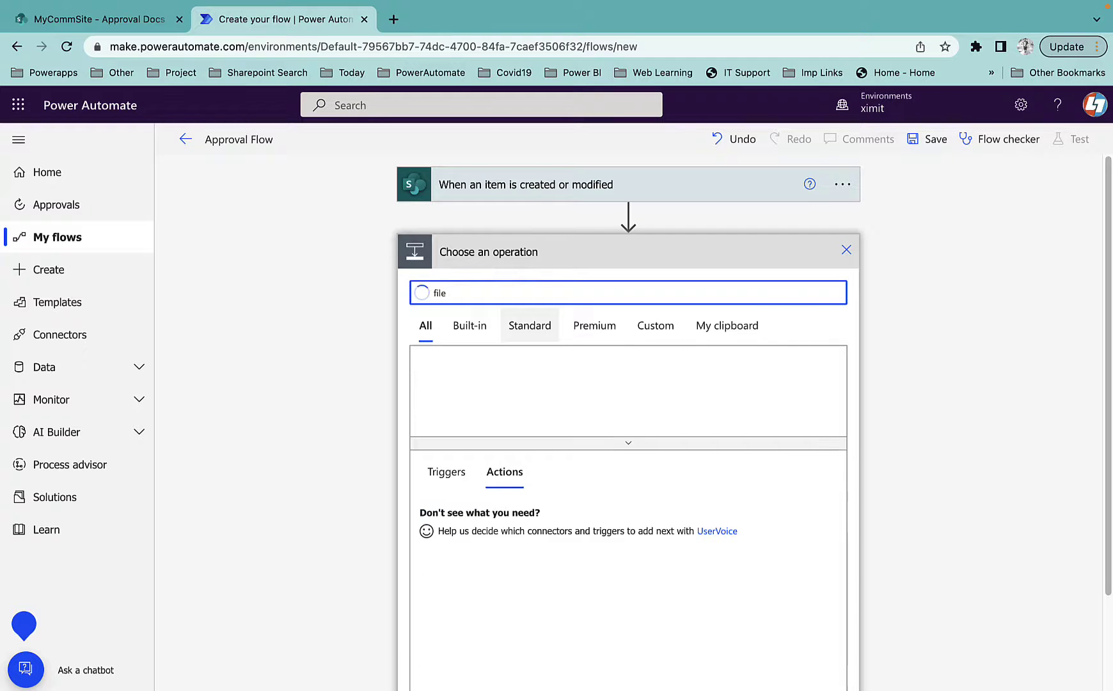
{"action": "key", "text": "BackSpace"}
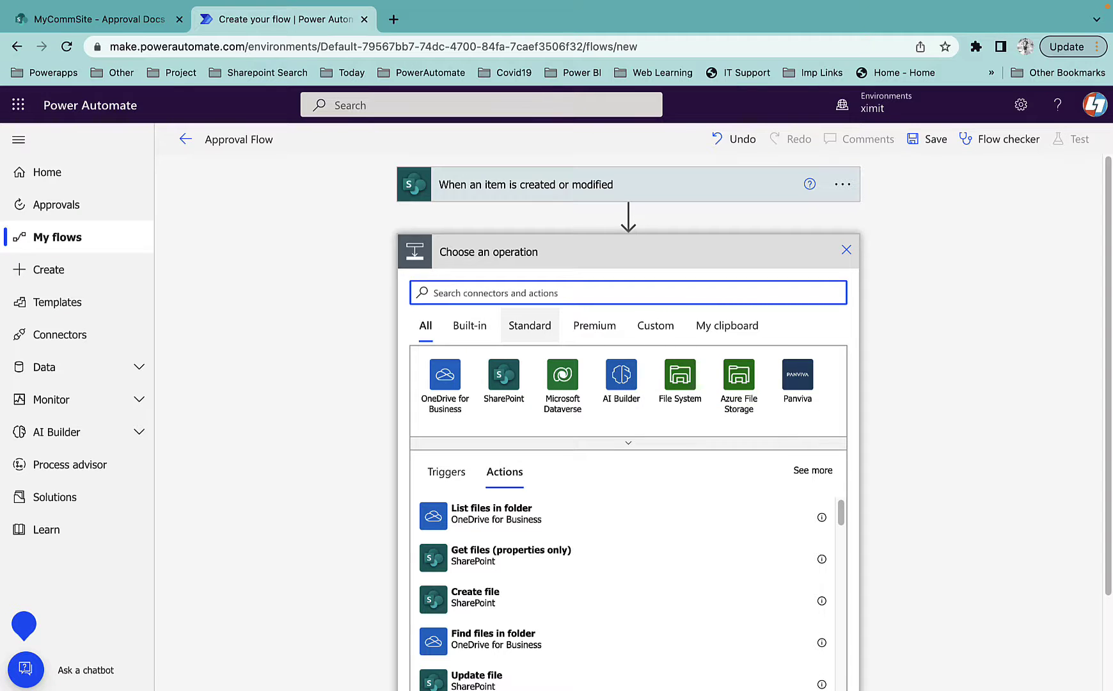
{"action": "type", "text": "get file meta"}
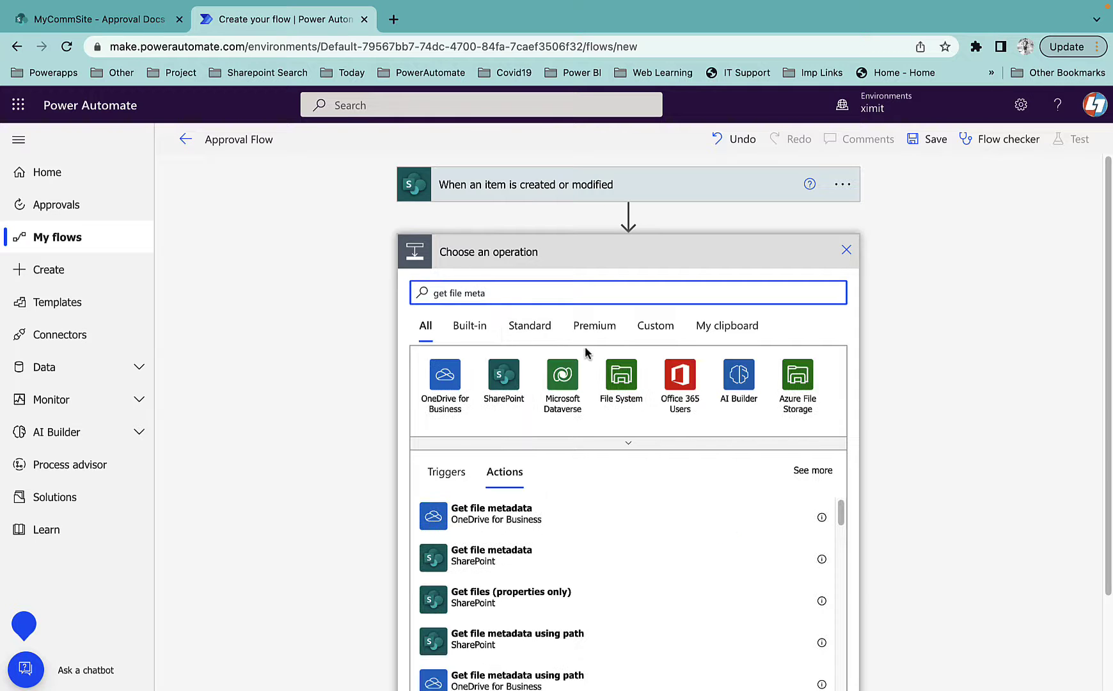
{"action": "left_click", "coordinate": [571, 547]}
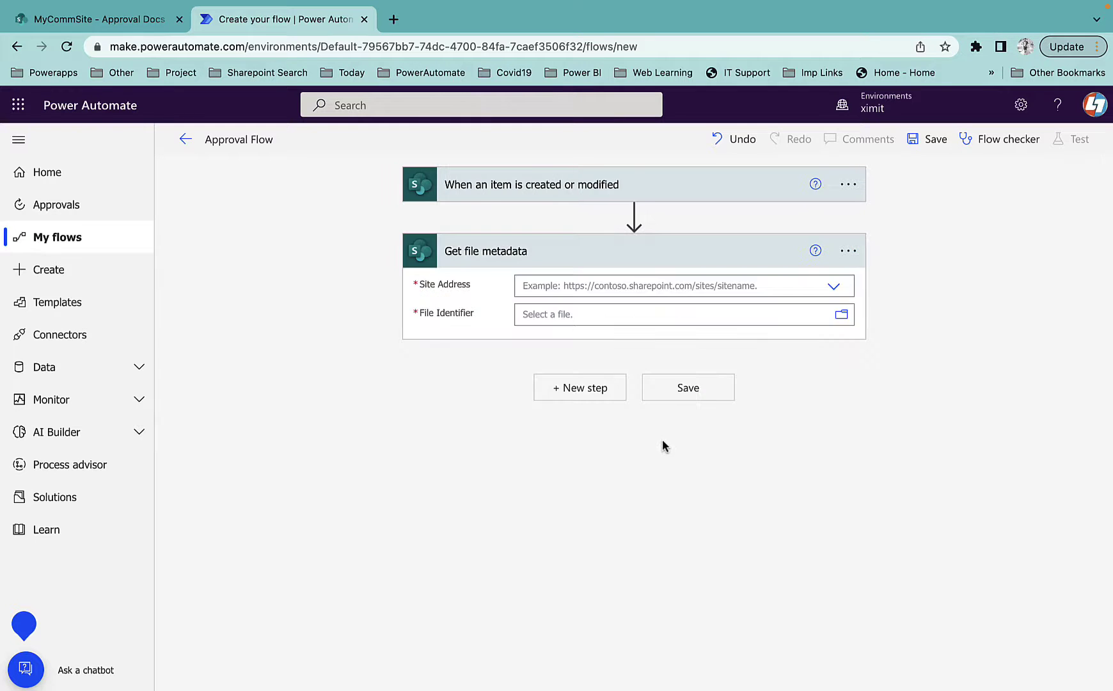
Step: Set the Get file metadata site address to MyCommSite and its file identifier to the trigger's Identifier value
{"action": "left_click", "coordinate": [832, 287]}
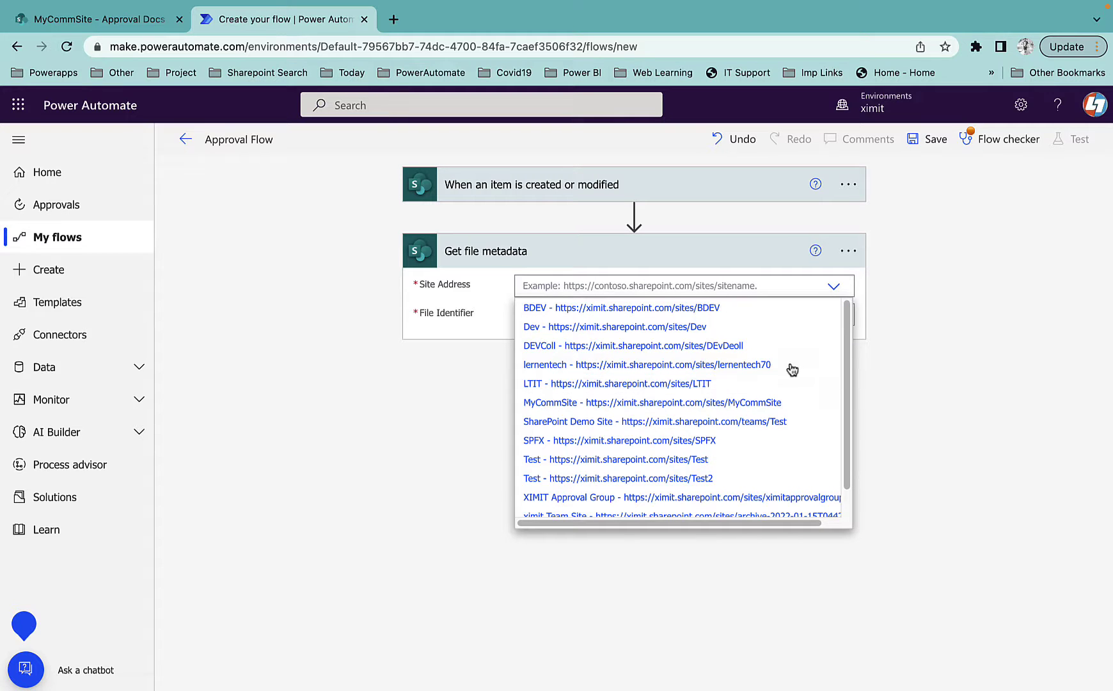
{"action": "left_click", "coordinate": [772, 404]}
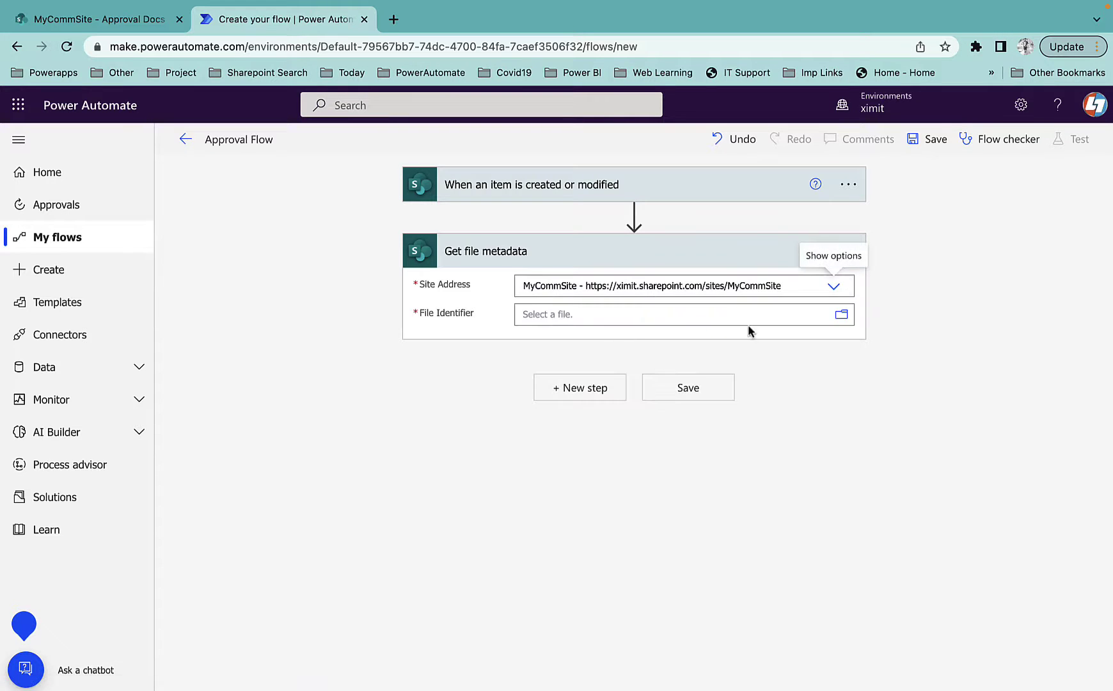
{"action": "left_click", "coordinate": [716, 316]}
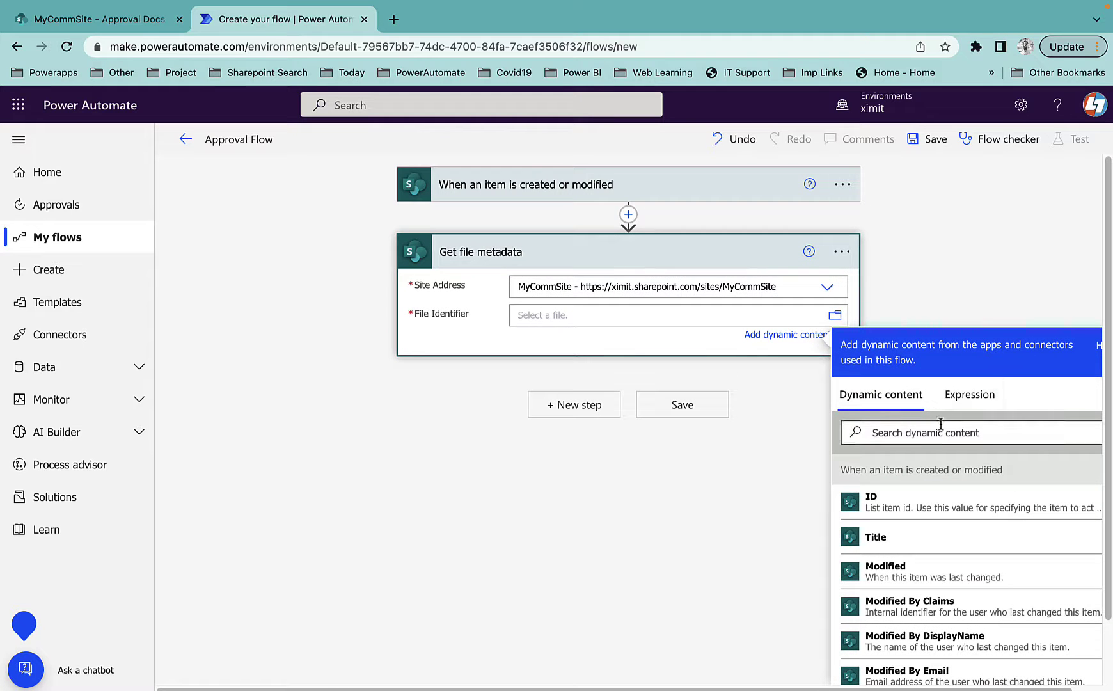
{"action": "left_click", "coordinate": [940, 432]}
{"action": "type", "text": "iden"}
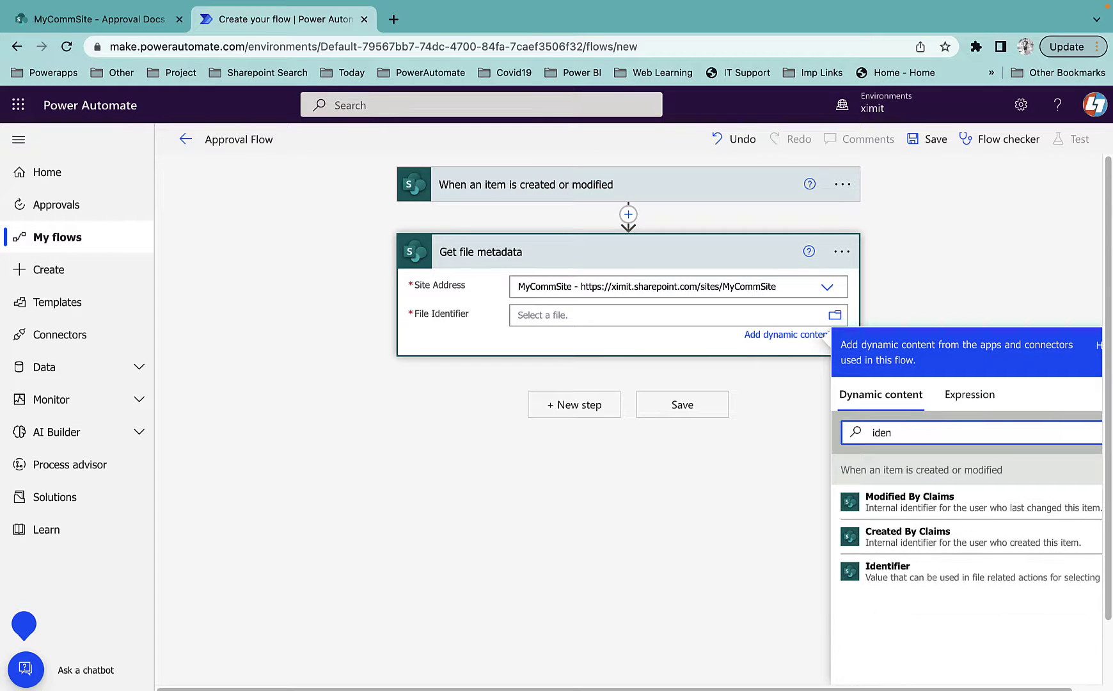
{"action": "left_click", "coordinate": [917, 578]}
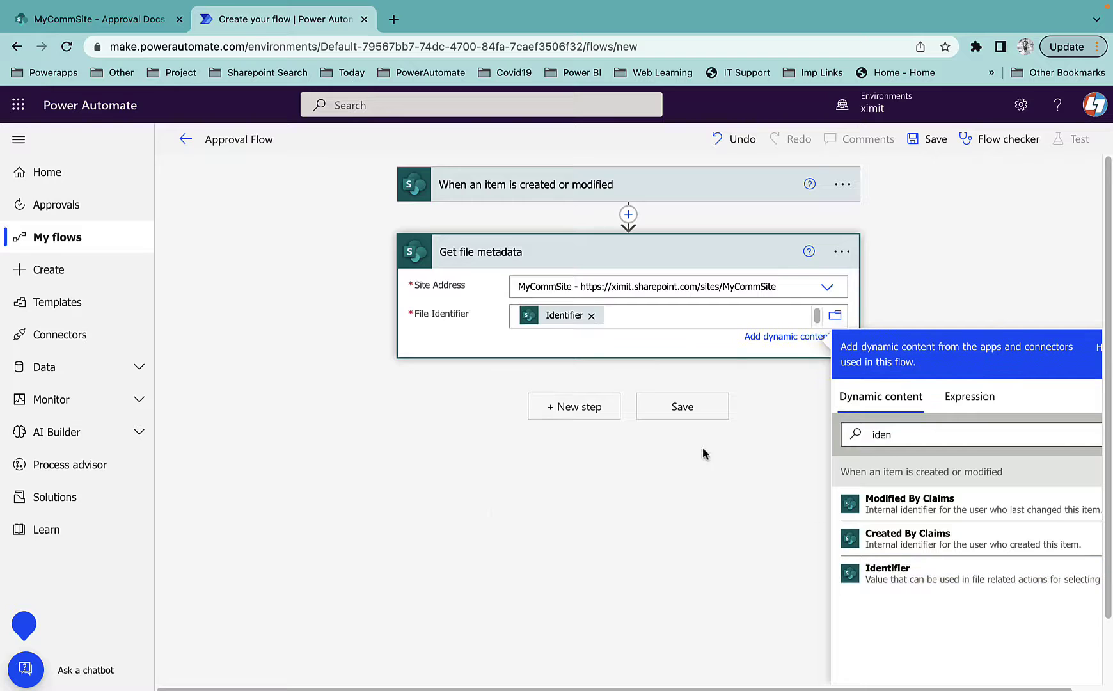
{"action": "left_click", "coordinate": [490, 496]}
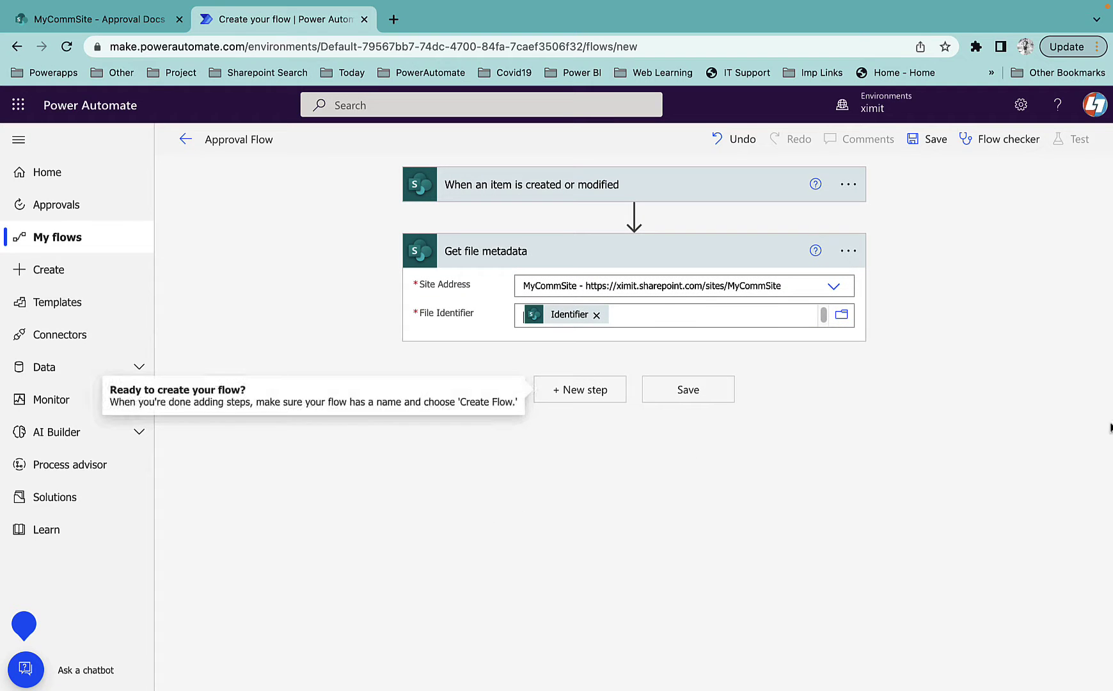
Step: Add a Start and wait for an approval action with the approval type Approve/Reject - Everyone must approve
{"action": "left_click", "coordinate": [555, 391]}
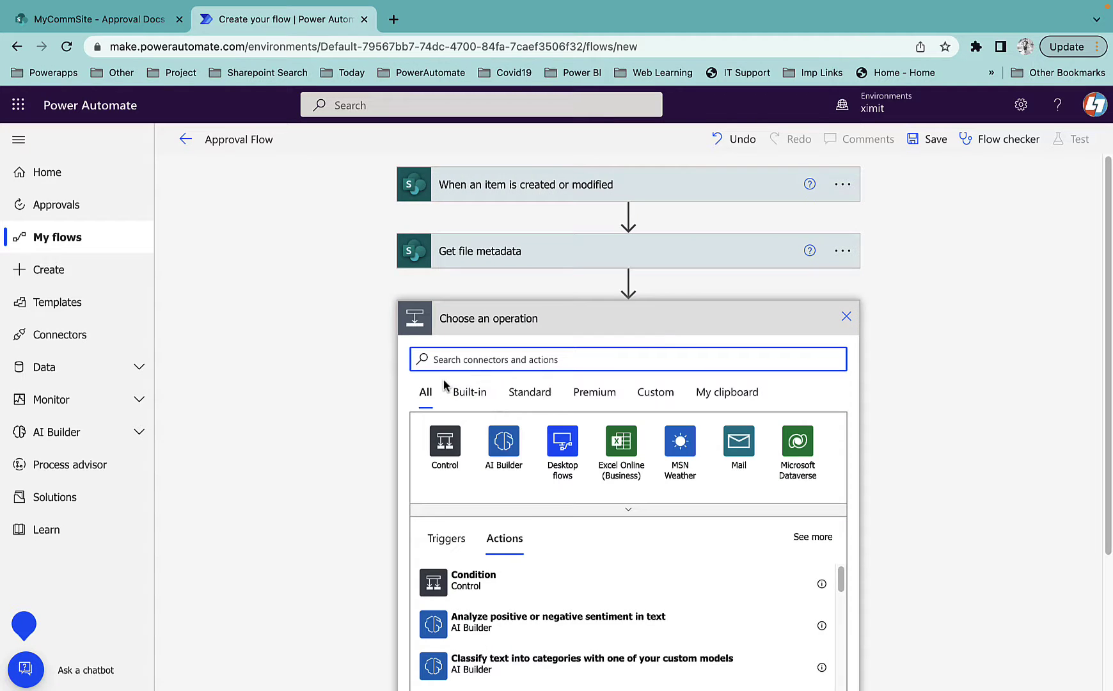
{"action": "type", "text": "appro"}
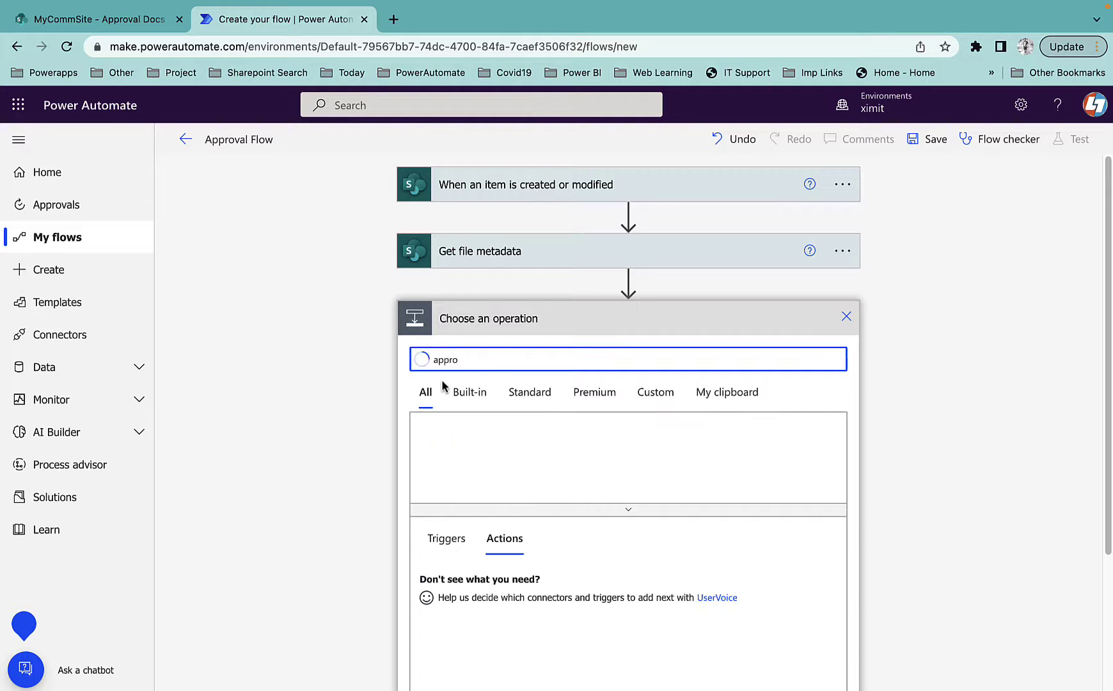
{"action": "left_click", "coordinate": [444, 442]}
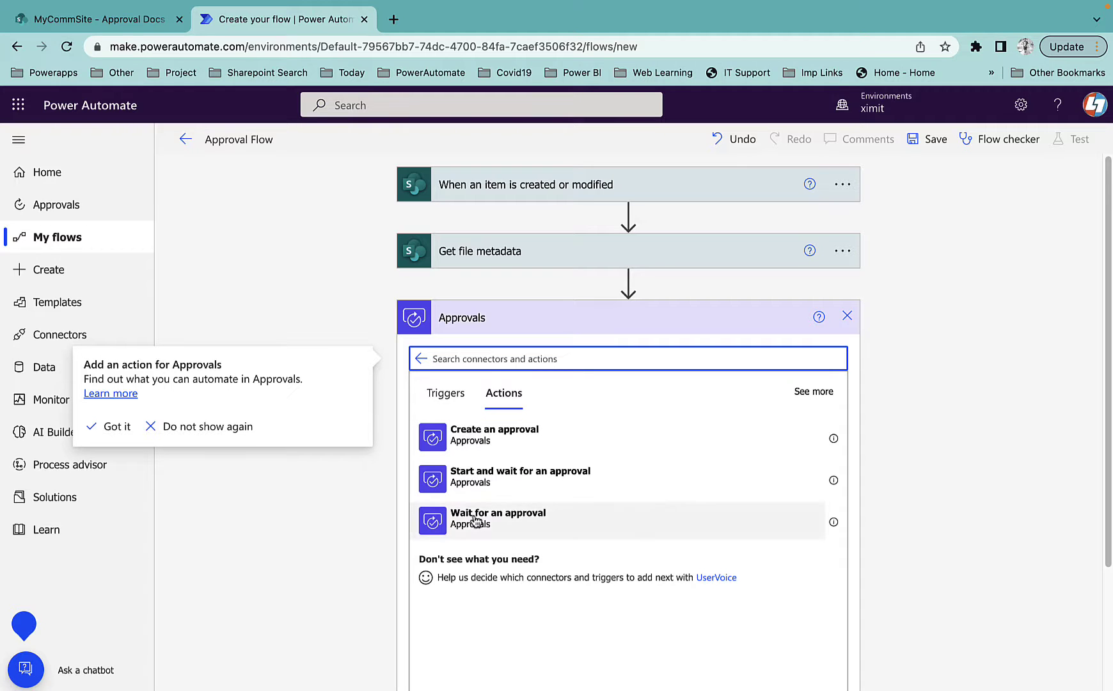
{"action": "left_click", "coordinate": [507, 488]}
{"action": "left_click", "coordinate": [507, 488]}
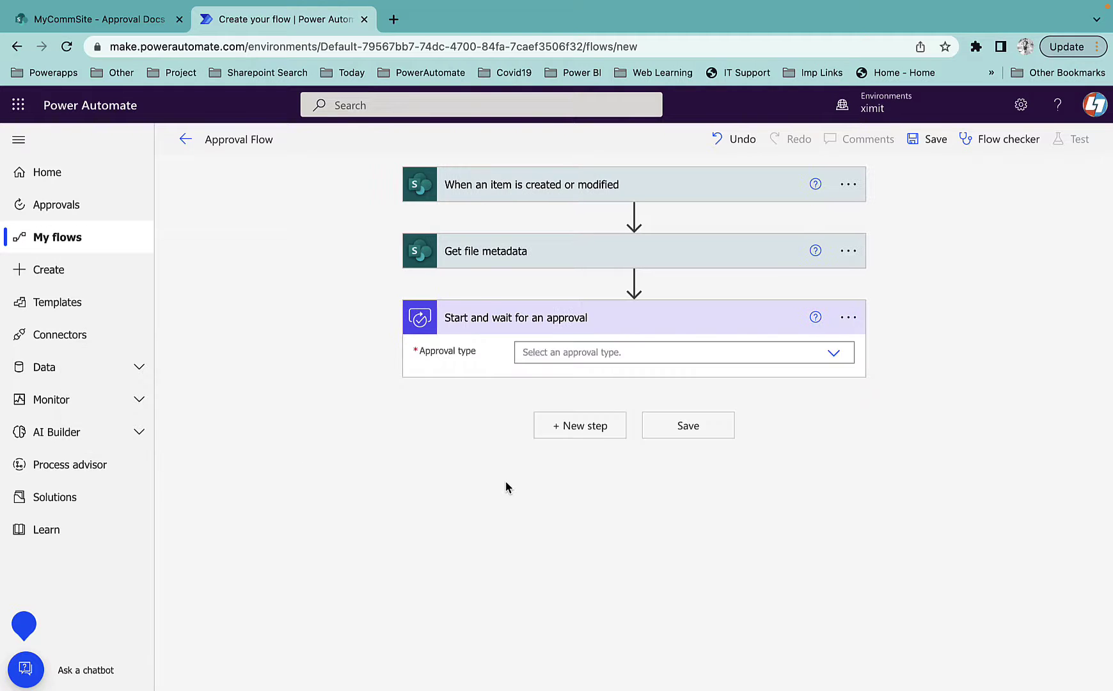
{"action": "left_click", "coordinate": [587, 357]}
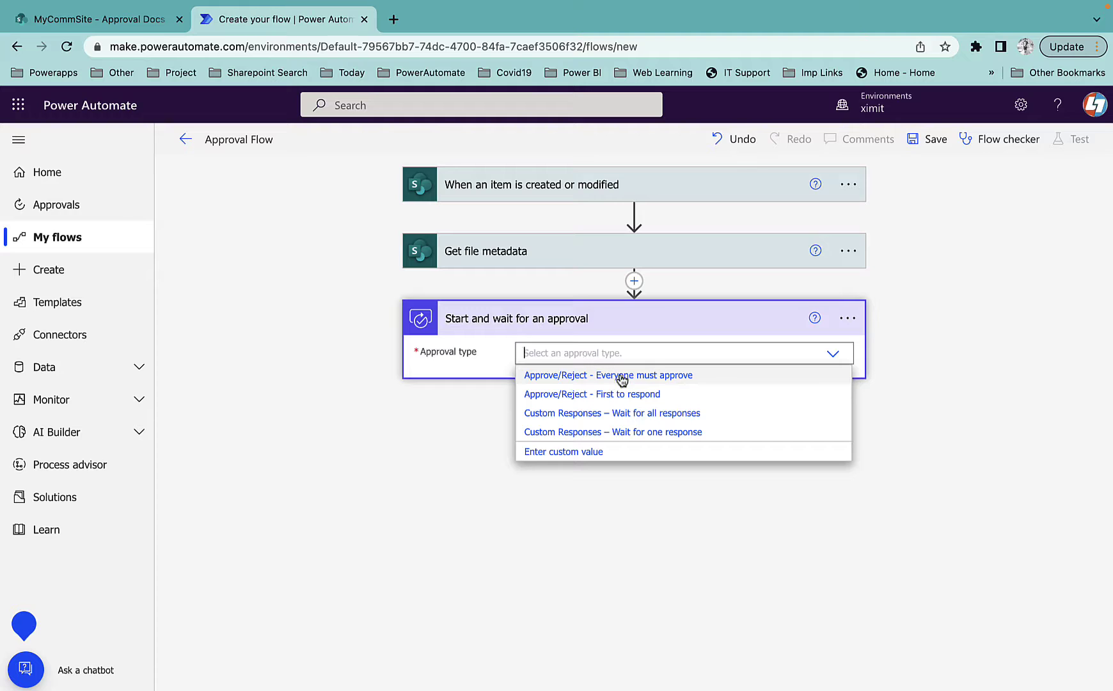
{"action": "left_click", "coordinate": [609, 378]}
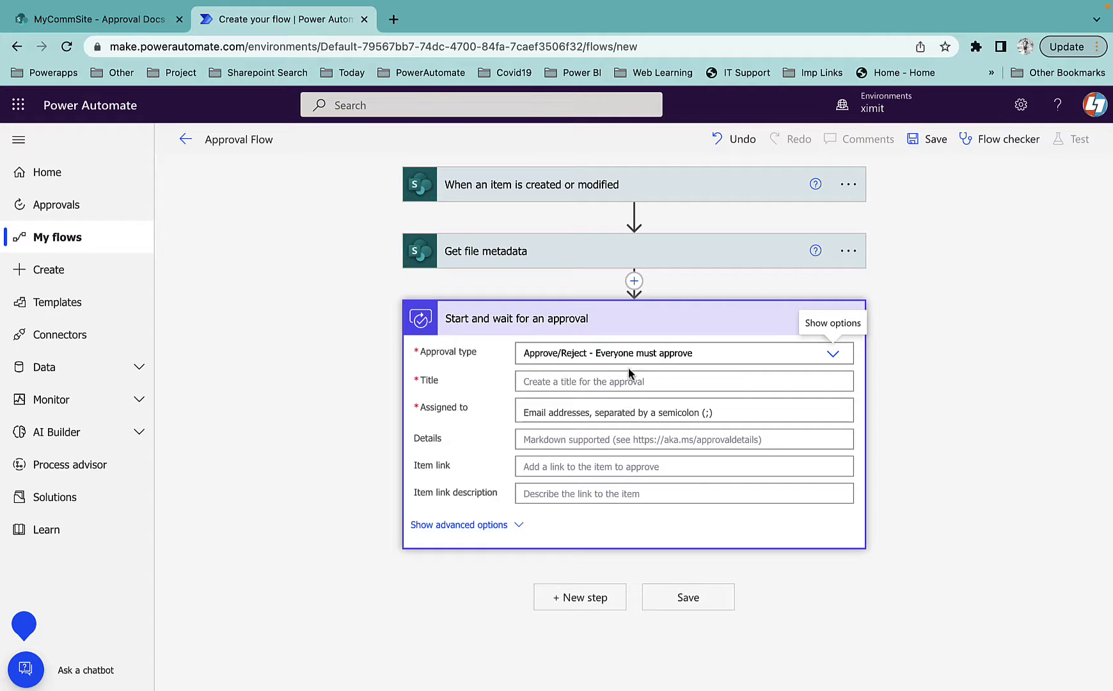
Step: Title the approval "New Docs for Approval" and assign it to the approver's account
{"action": "left_click", "coordinate": [580, 381]}
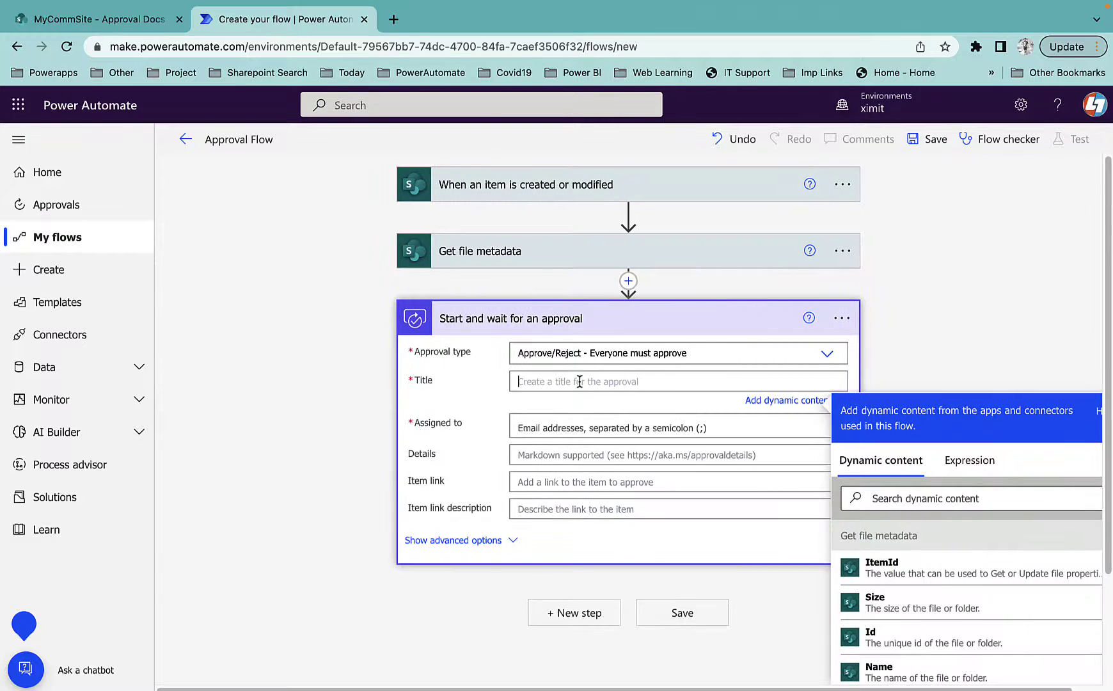
{"action": "type", "text": "New Docs"}
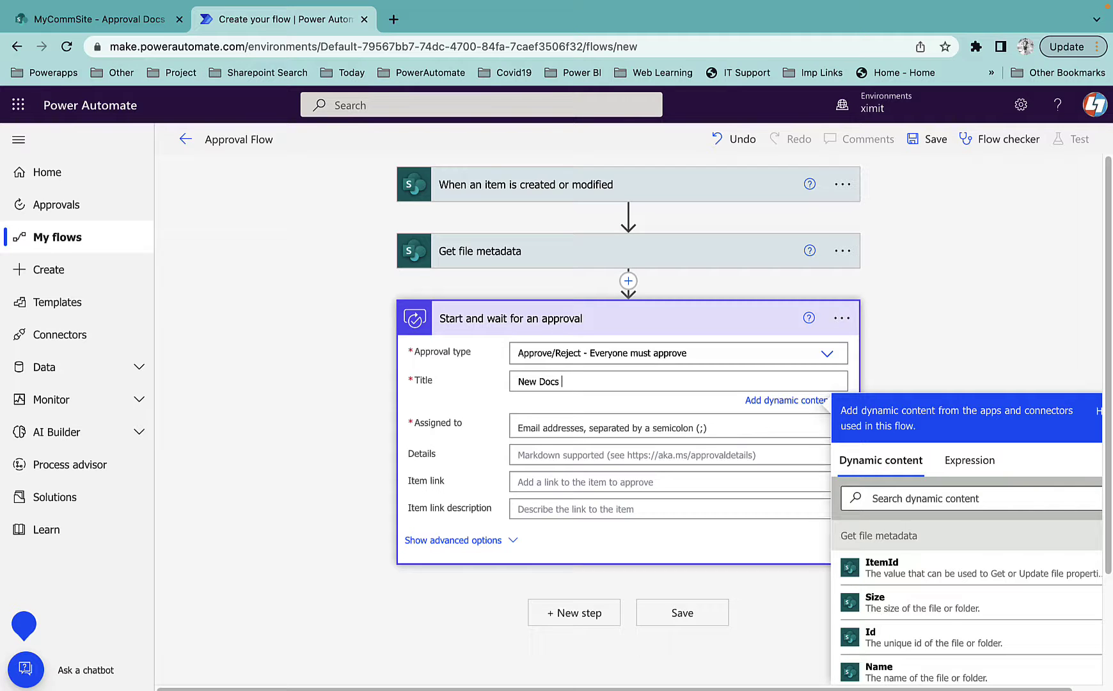
{"action": "type", "text": " for Approval"}
{"action": "left_click", "coordinate": [538, 425]}
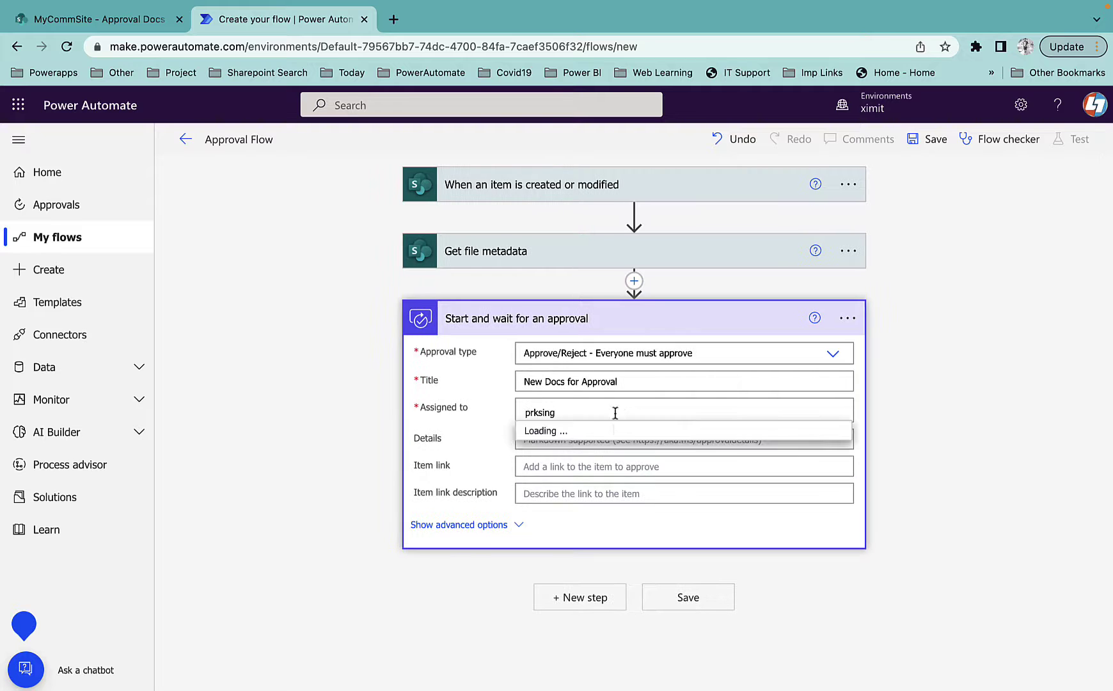
{"action": "left_click", "coordinate": [566, 432]}
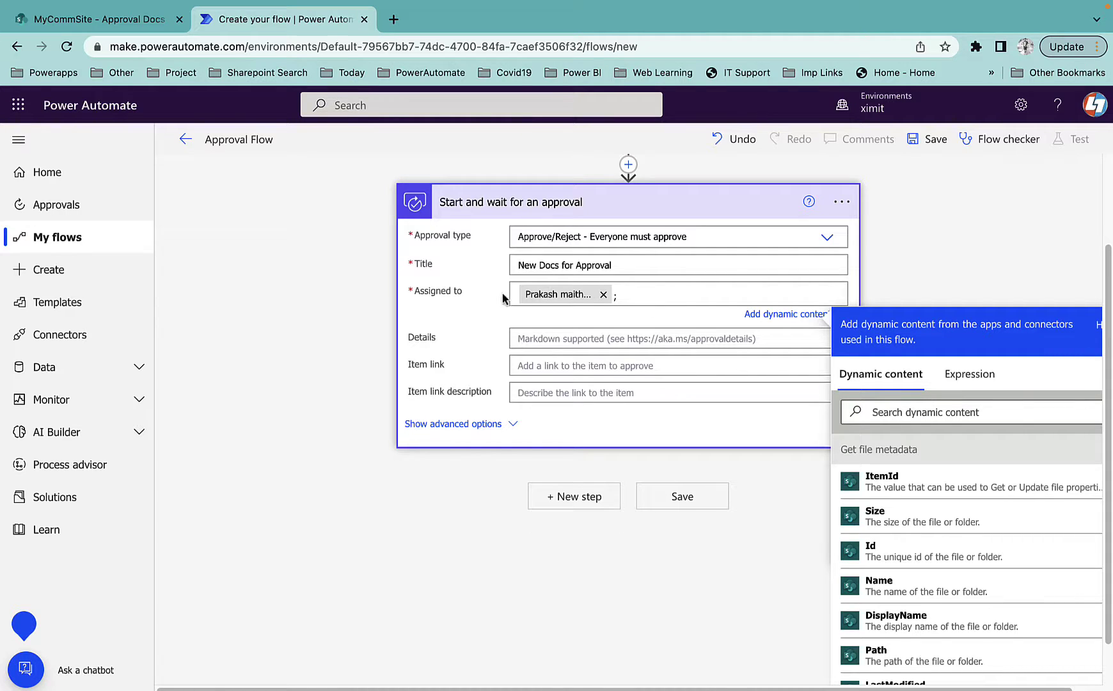
Step: Enter "New Approval docs with detail below -" in the approval details, followed by a "Name -" line with the file metadata's Name
{"action": "left_click", "coordinate": [573, 338]}
{"action": "type", "text": "New Approval"}
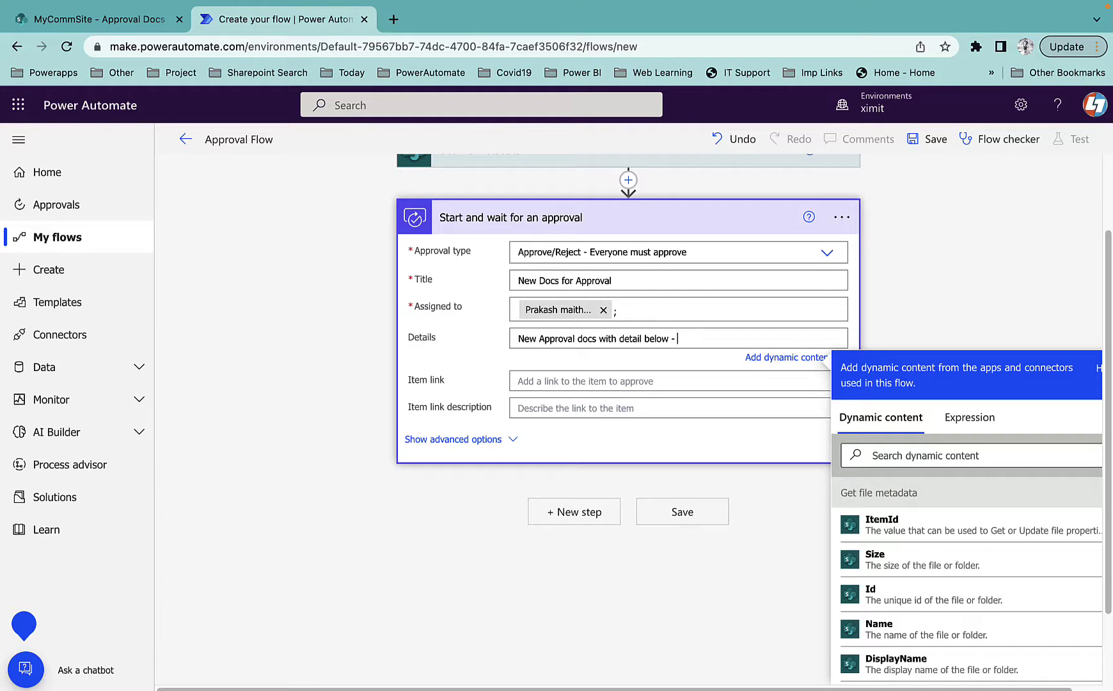
{"action": "key", "text": "Return"}
{"action": "type", "text": "Name -"}
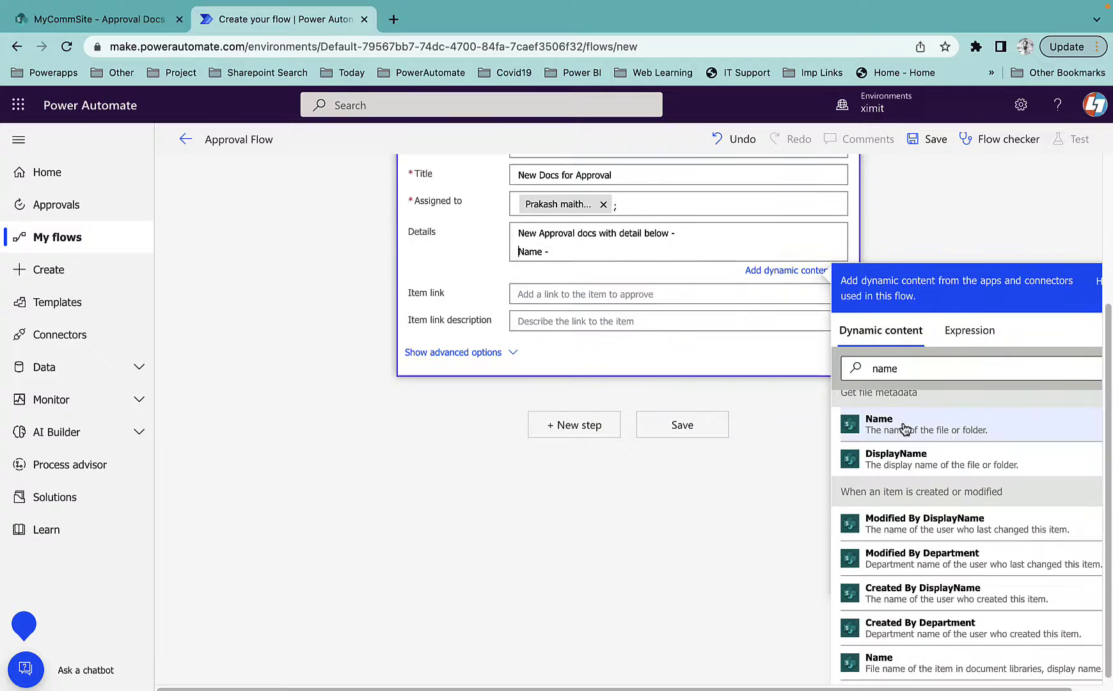
{"action": "left_click", "coordinate": [857, 426]}
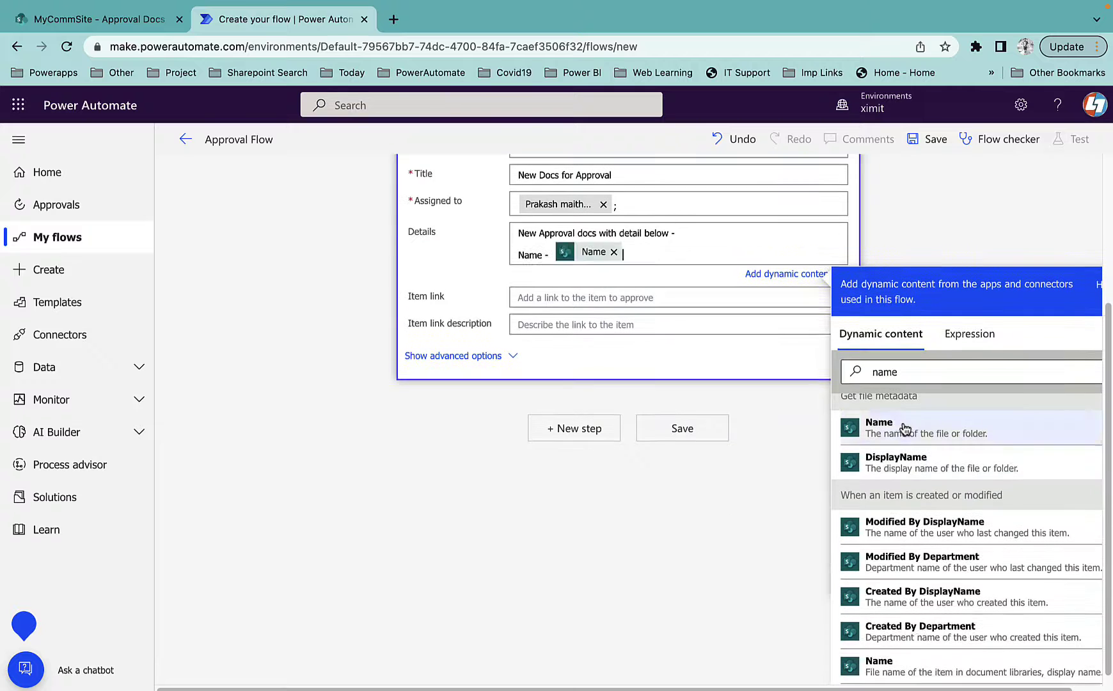
Step: Add a "created by -" line to the approval details with the trigger's Created By DisplayName
{"action": "key", "text": "Return"}
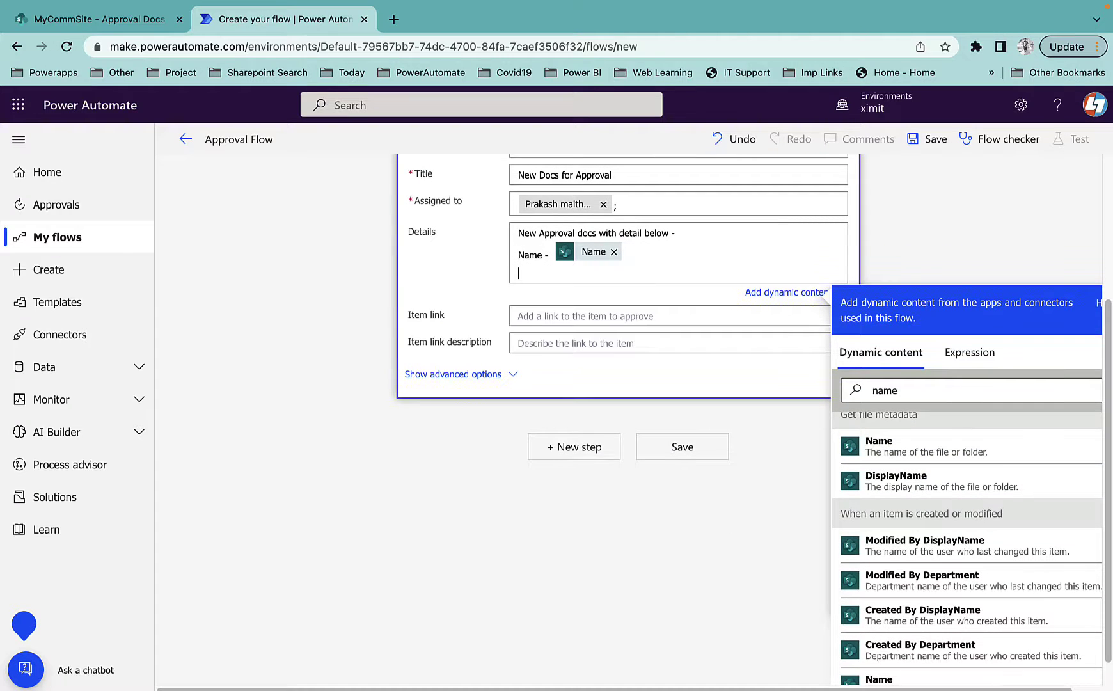
{"action": "type", "text": "created by -"}
{"action": "left_click", "coordinate": [852, 392]}
{"action": "double_click", "coordinate": [853, 391]}
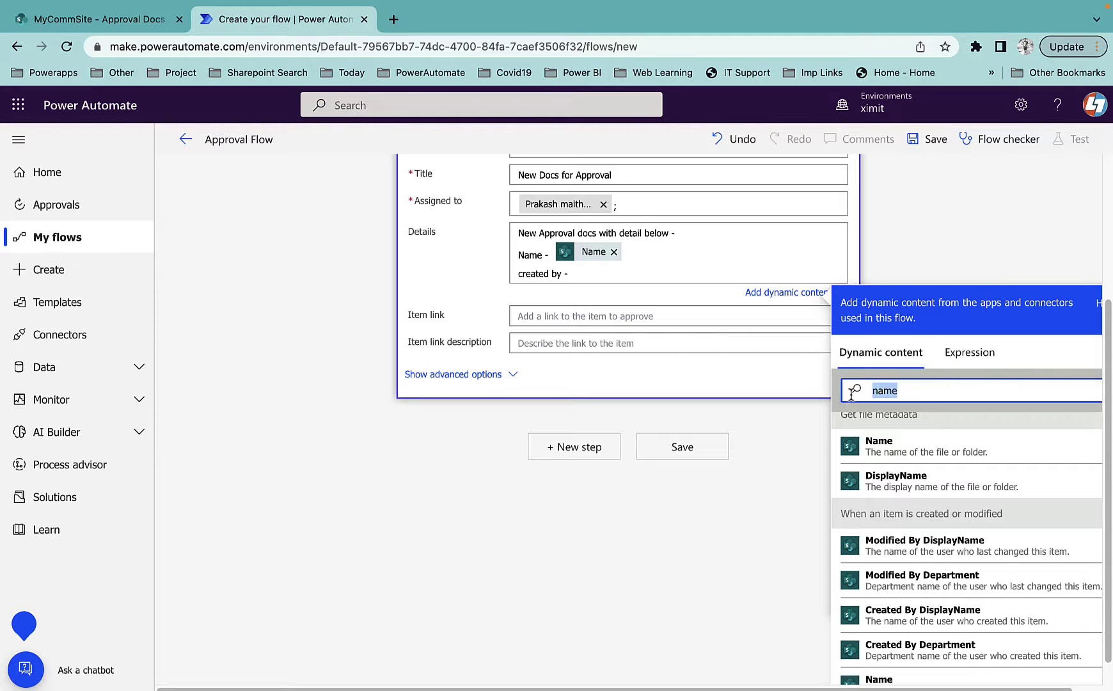
{"action": "type", "text": "created"}
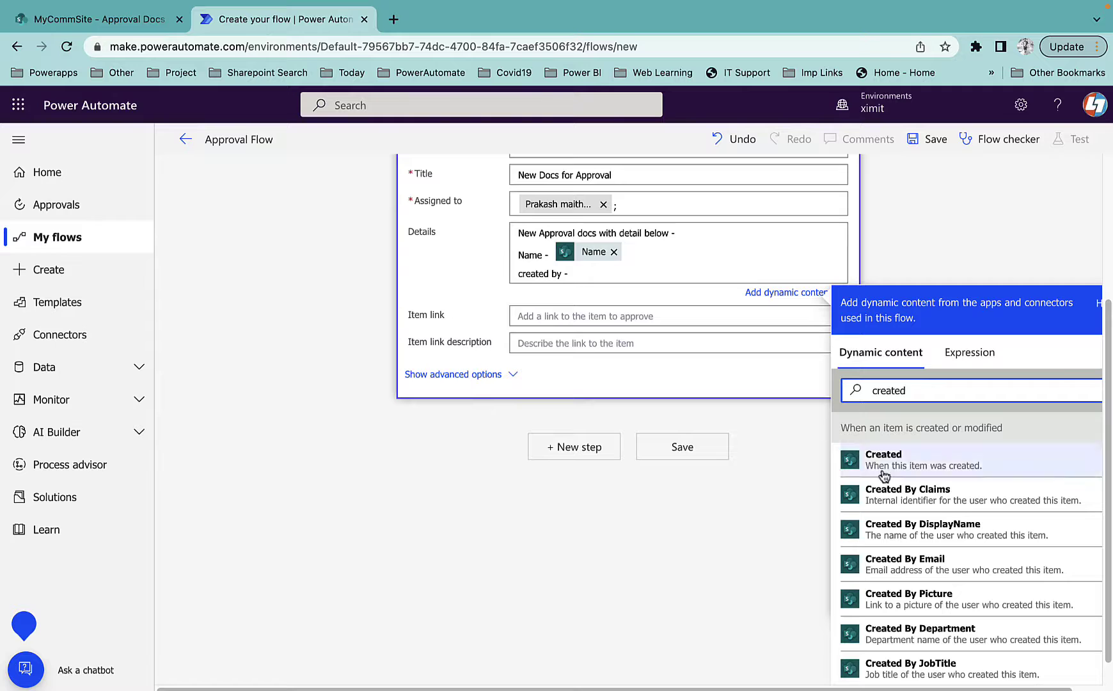
{"action": "left_click", "coordinate": [944, 533]}
{"action": "scroll", "coordinate": [591, 317], "scroll_direction": "up", "scroll_amount": 3}
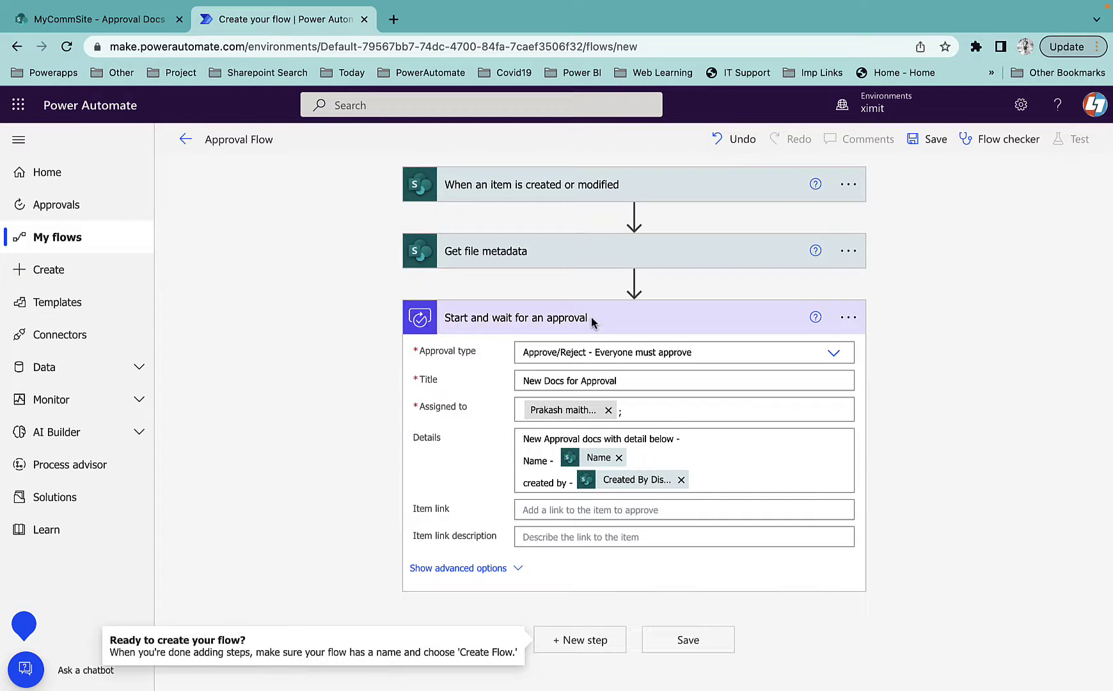
{"action": "left_click", "coordinate": [552, 509]}
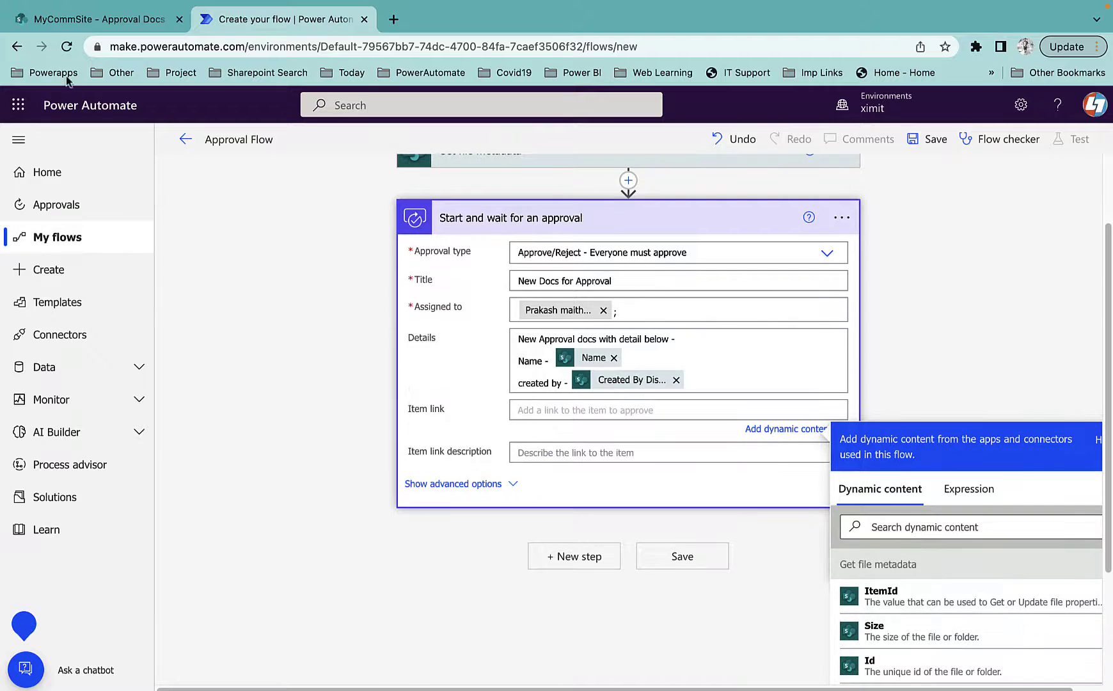
{"action": "left_click", "coordinate": [64, 19]}
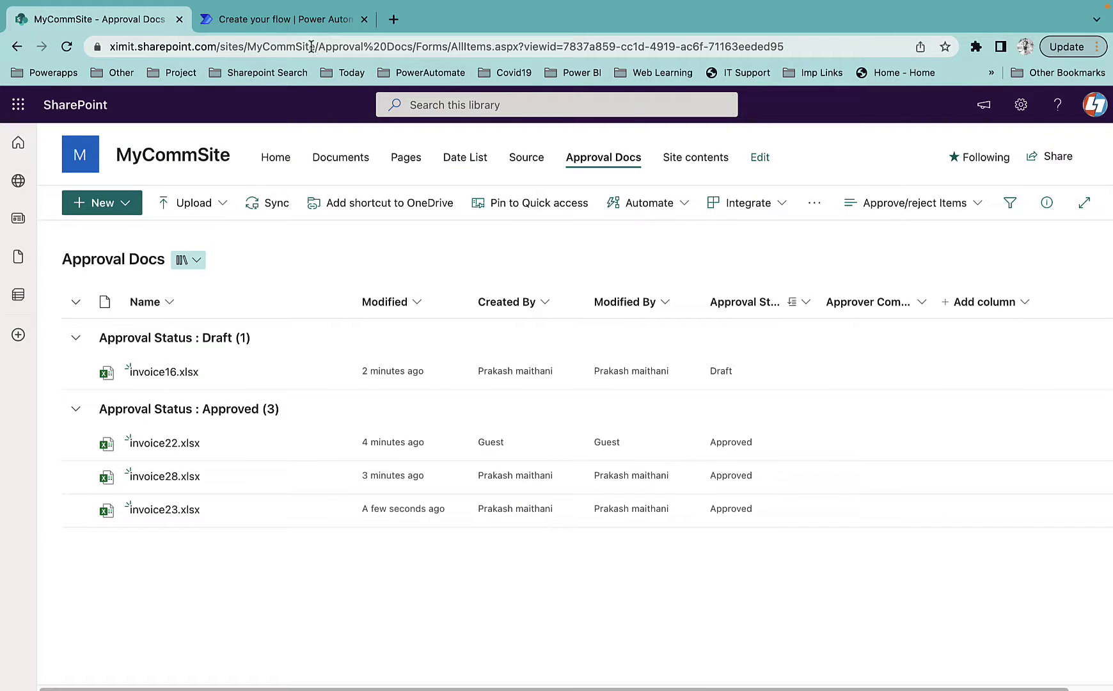
{"action": "left_click_drag", "start_coordinate": [318, 50], "coordinate": [95, 49]}
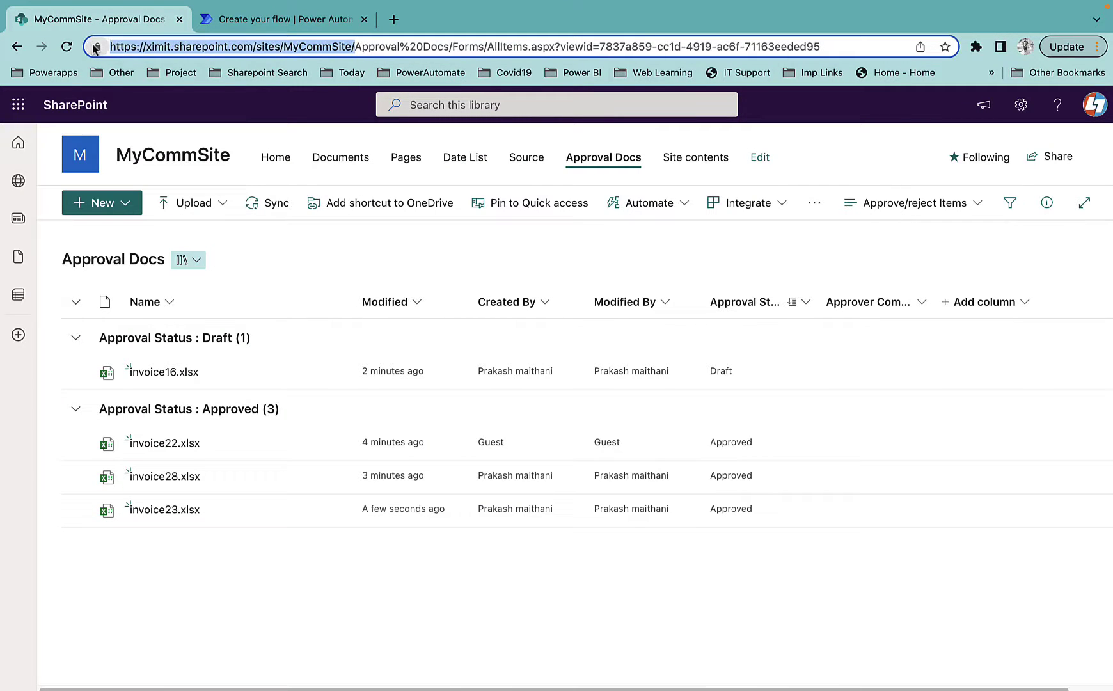
{"action": "key", "text": "ctrl+c"}
{"action": "left_click", "coordinate": [269, 20]}
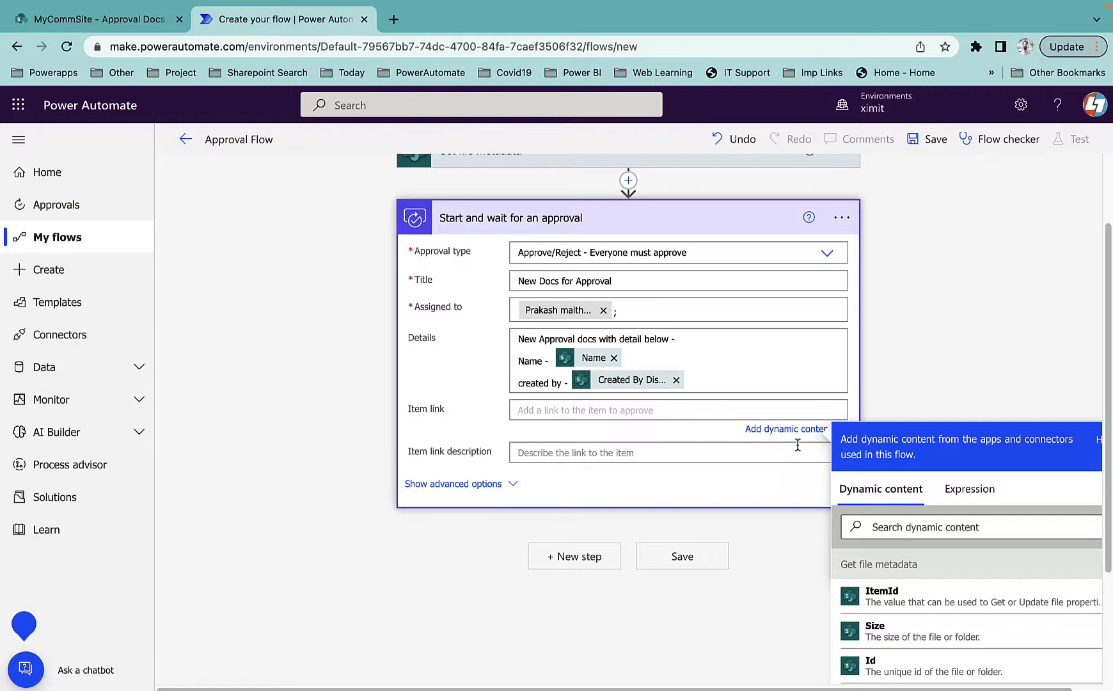
{"action": "key", "text": "ctrl+v"}
{"action": "left_click", "coordinate": [924, 528]}
{"action": "scroll", "coordinate": [934, 569], "scroll_direction": "down", "scroll_amount": 5}
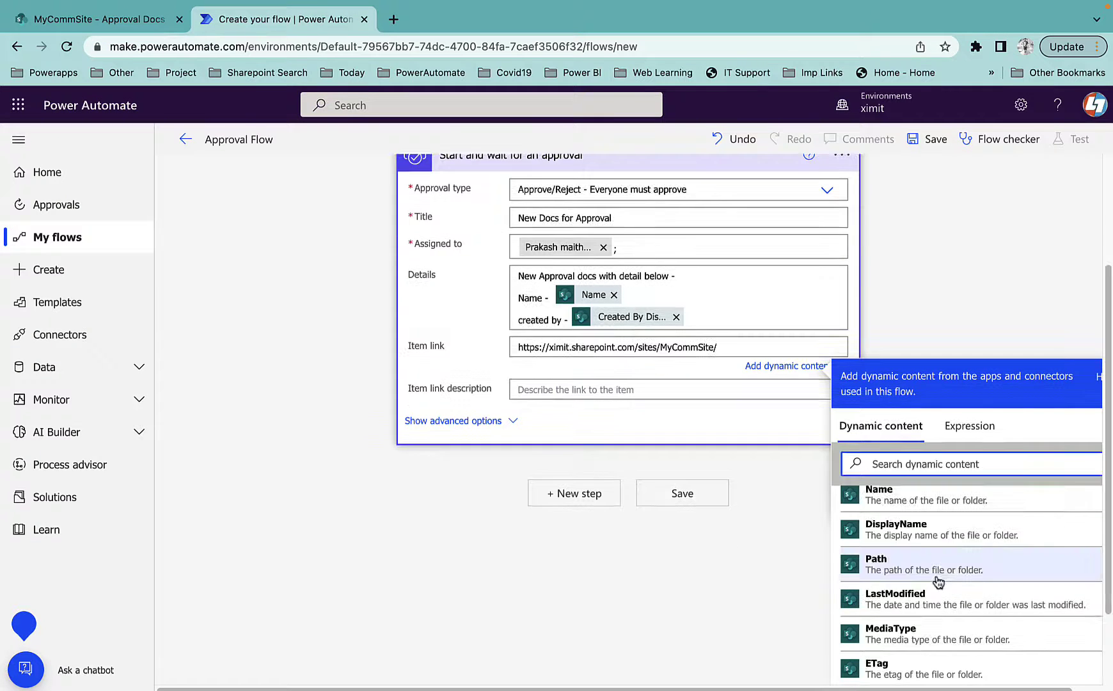
{"action": "left_click", "coordinate": [958, 328]}
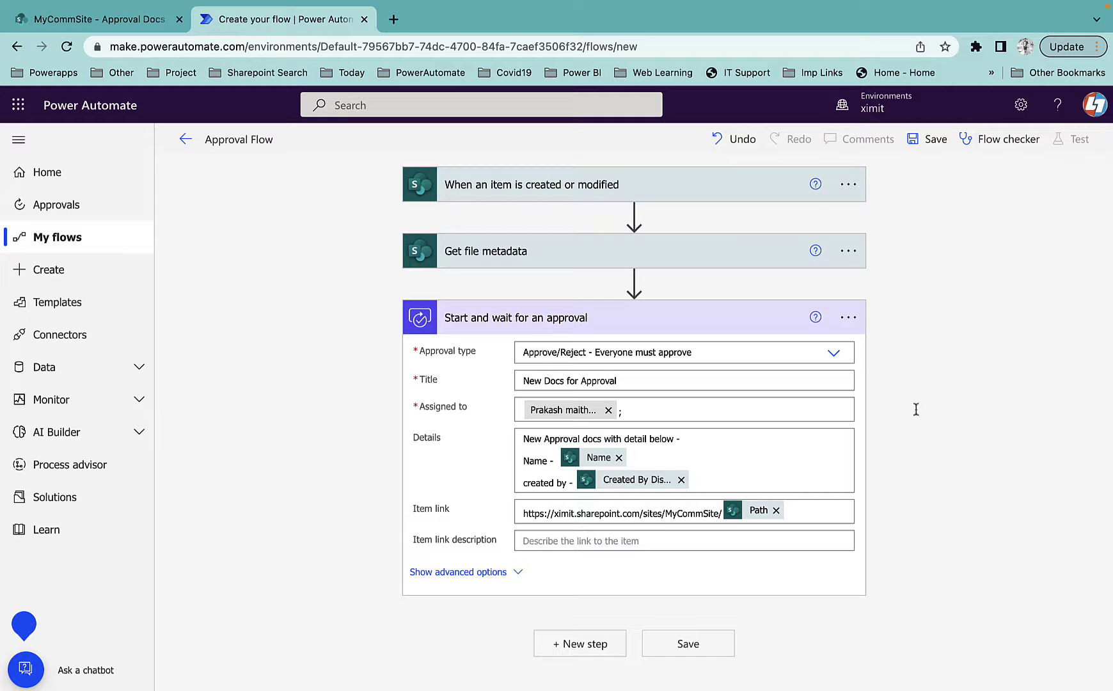
Step: Set the approval's item link description to "Click here to view file"
{"action": "left_click", "coordinate": [561, 541]}
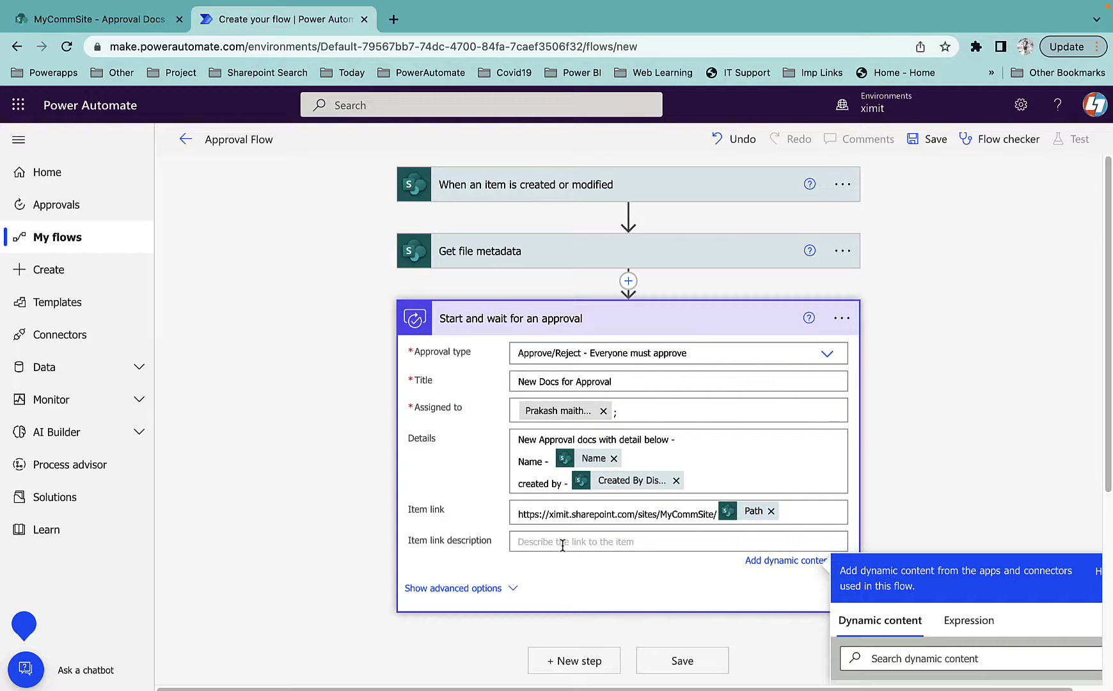
{"action": "type", "text": "Click here to view file"}
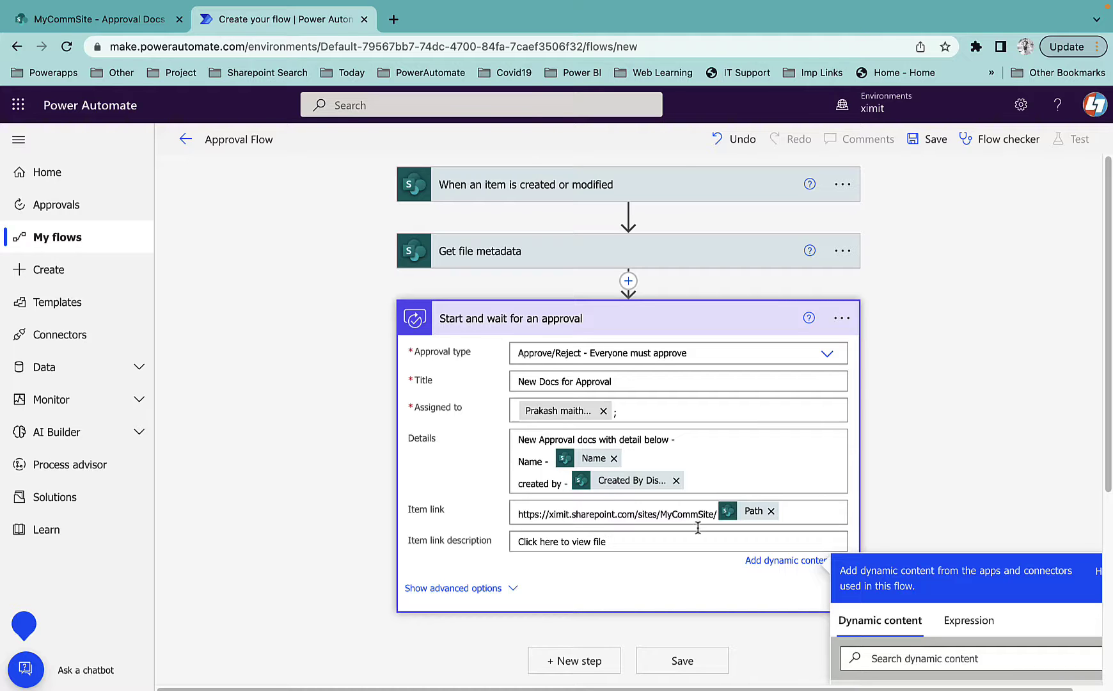
{"action": "left_click", "coordinate": [953, 269]}
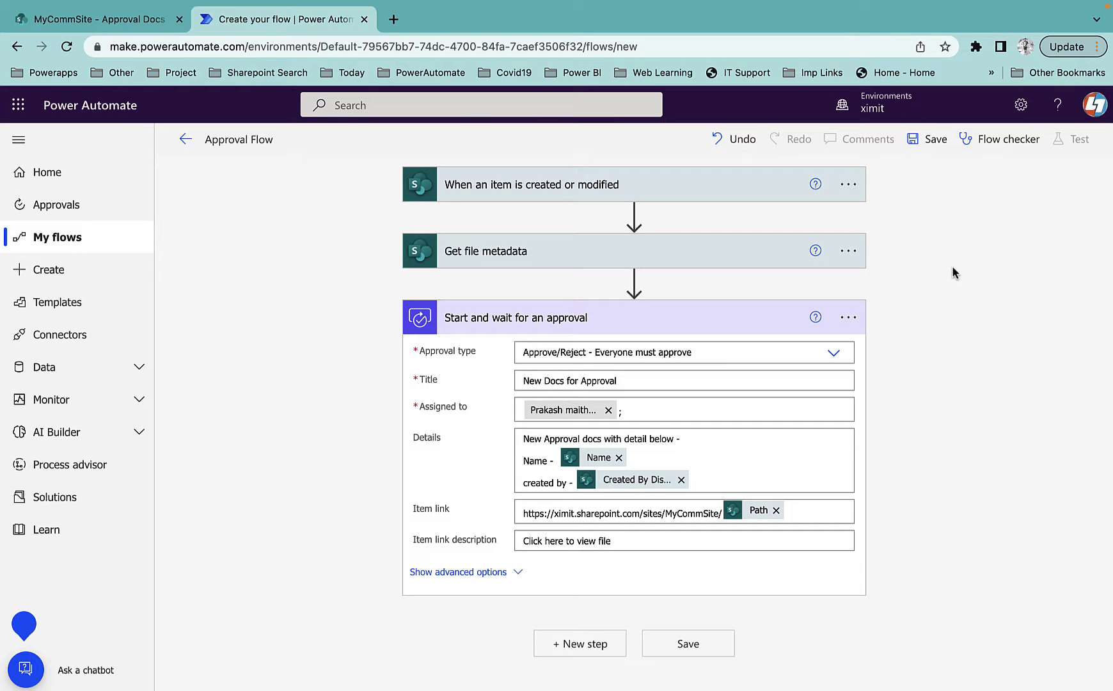
Step: Add a Condition control as a new step after the approval action
{"action": "left_click", "coordinate": [733, 329]}
{"action": "left_click", "coordinate": [580, 383]}
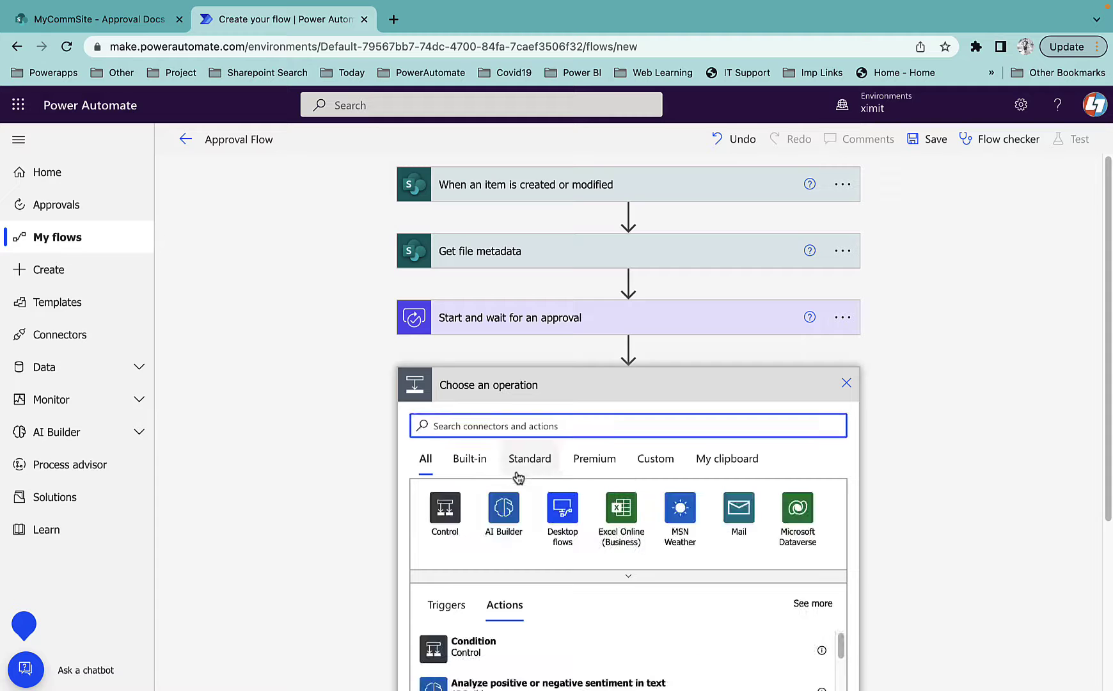
{"action": "left_click", "coordinate": [443, 526]}
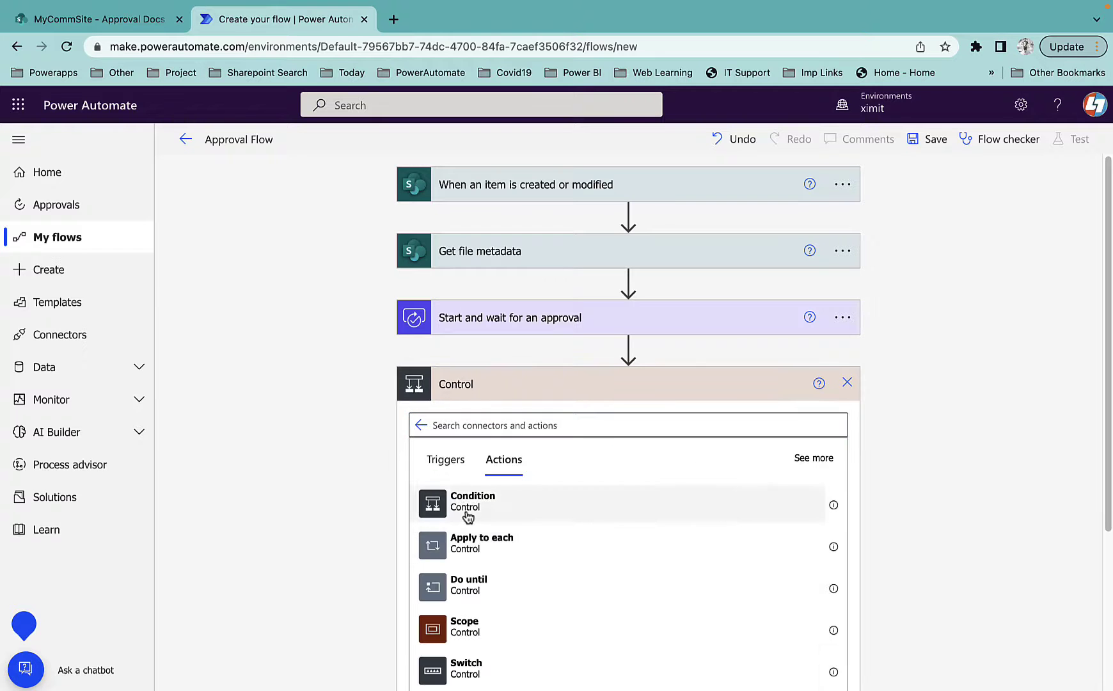
{"action": "left_click", "coordinate": [468, 515]}
Step: Set the condition to check that the approval's Outcome is equal to "Approve"
{"action": "left_click", "coordinate": [505, 438]}
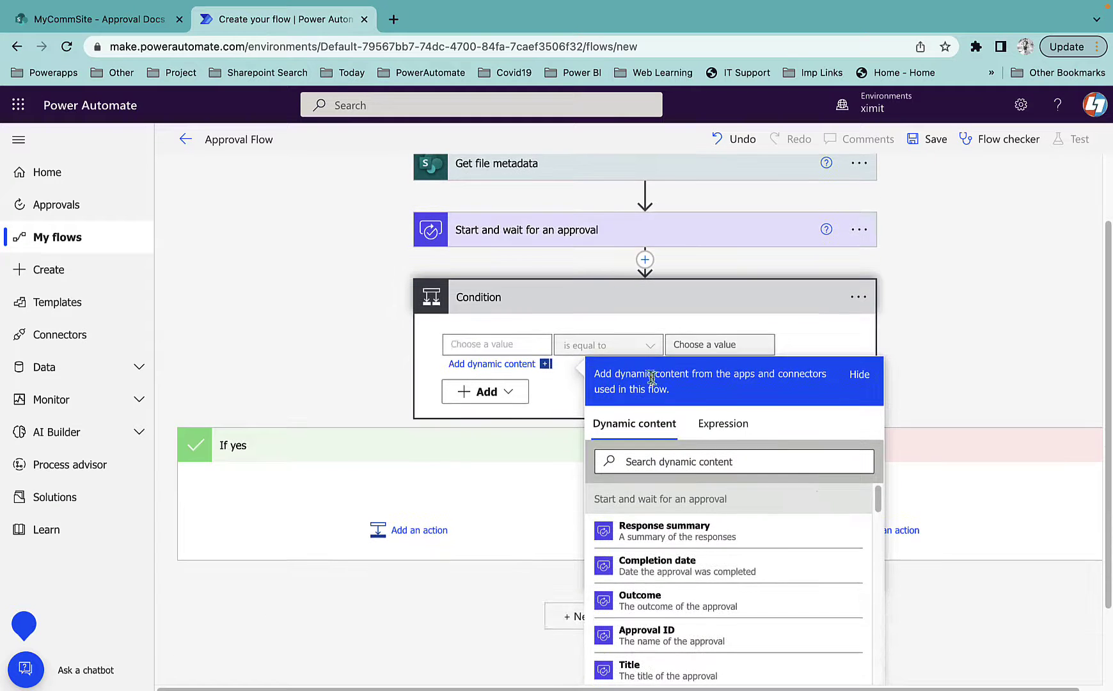
{"action": "left_click", "coordinate": [686, 608]}
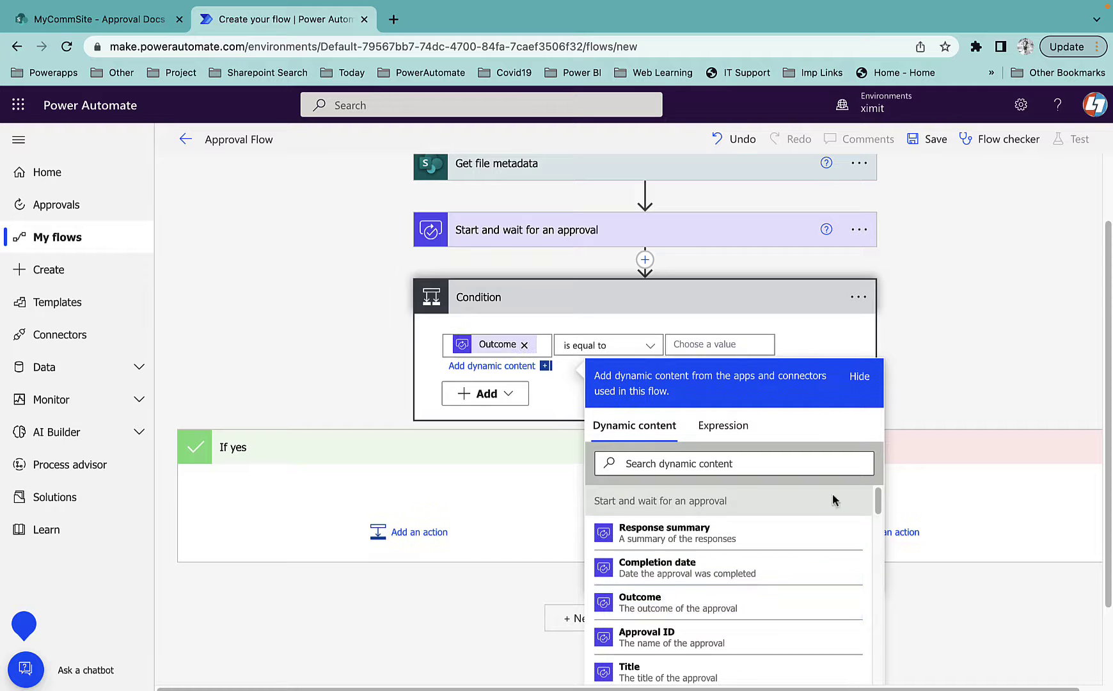
{"action": "left_click", "coordinate": [743, 342]}
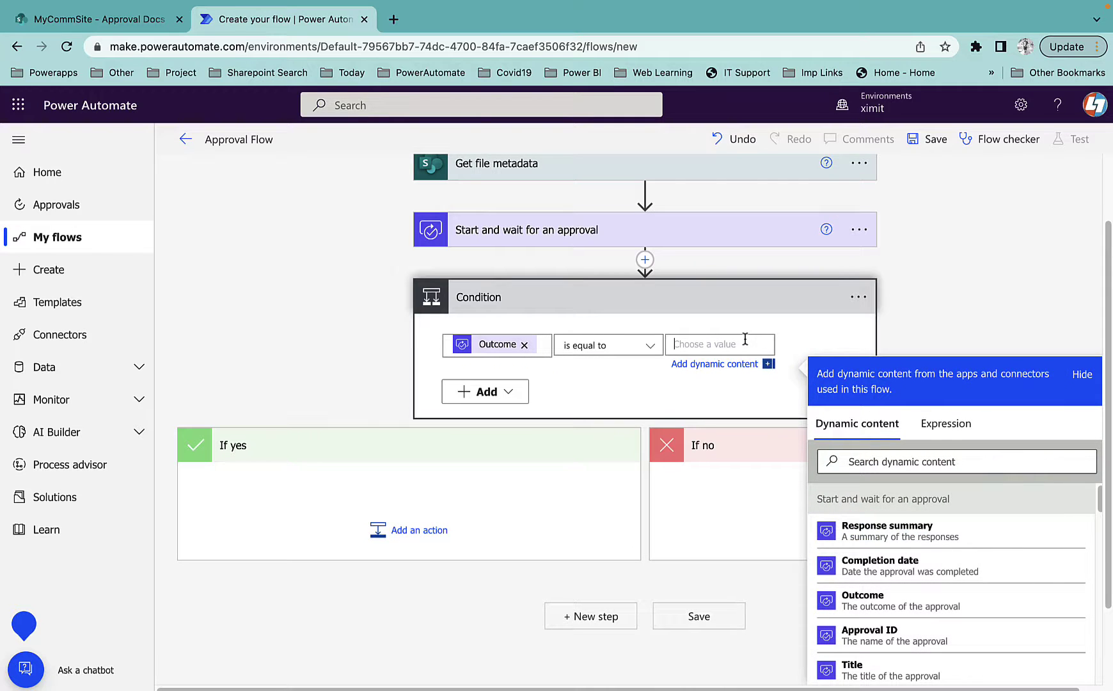
{"action": "type", "text": "Approve"}
{"action": "left_click", "coordinate": [725, 409]}
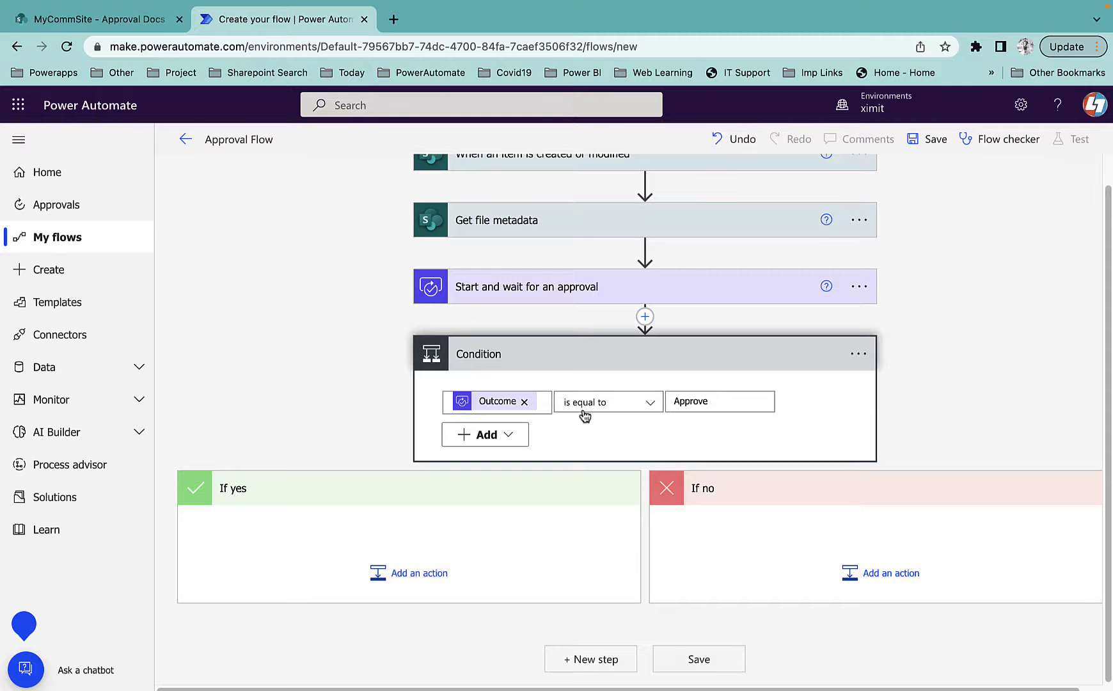
Step: Add SharePoint's "Set content approval status" action to the condition's If yes branch
{"action": "left_click", "coordinate": [420, 571]}
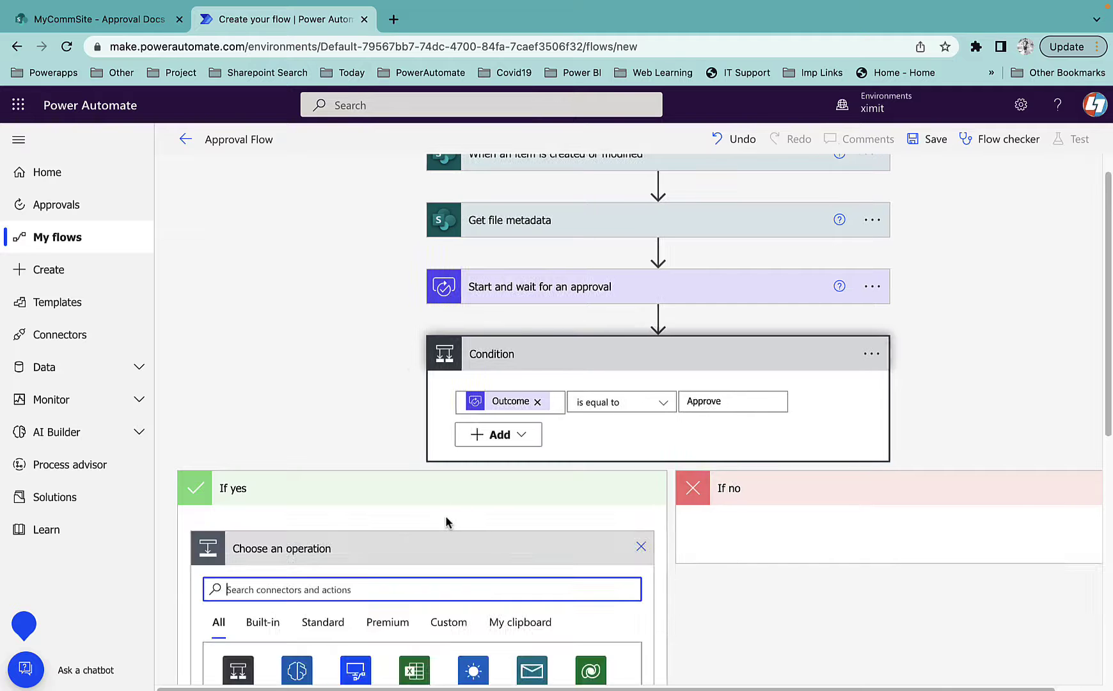
{"action": "type", "text": "s"}
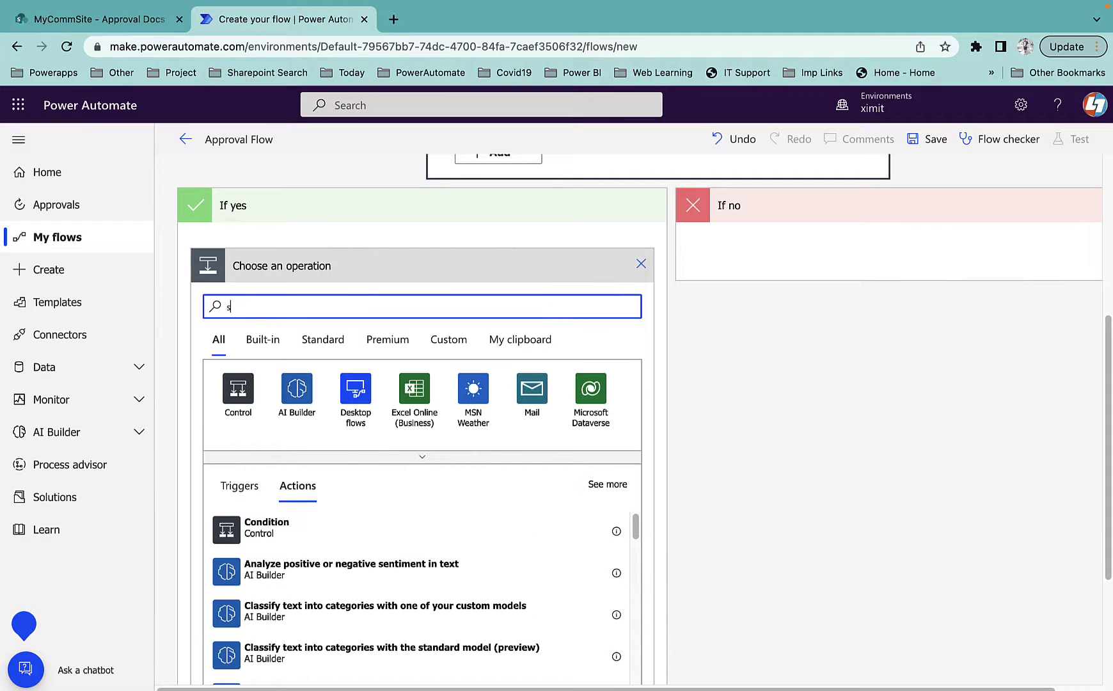
{"action": "type", "text": "et con"}
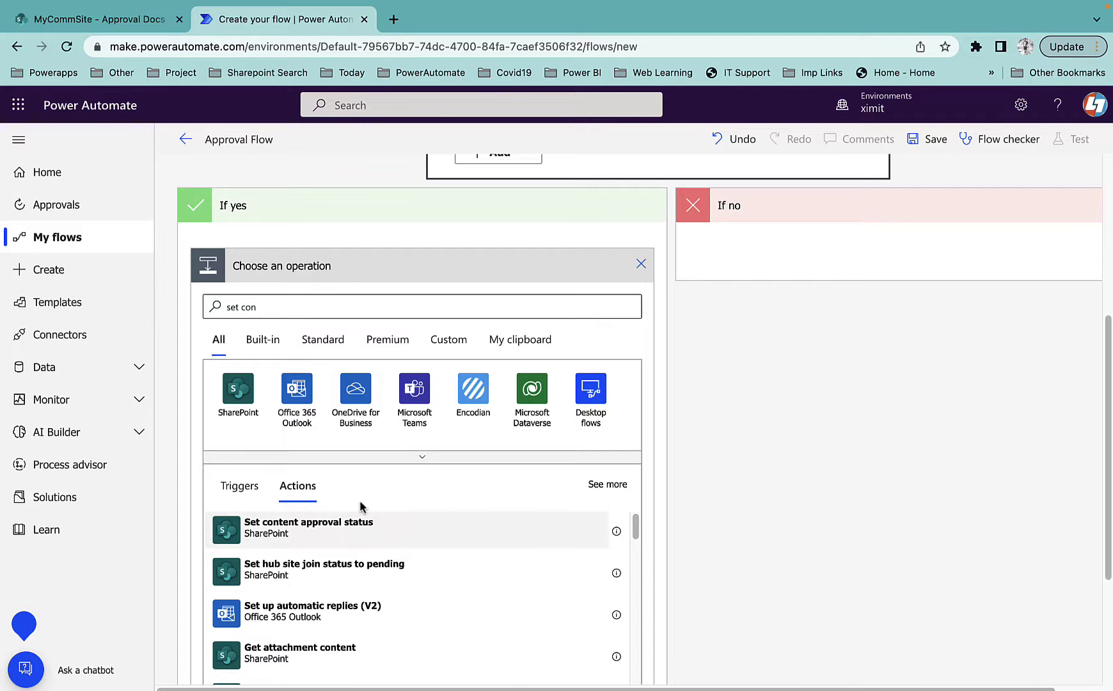
{"action": "left_click", "coordinate": [362, 528]}
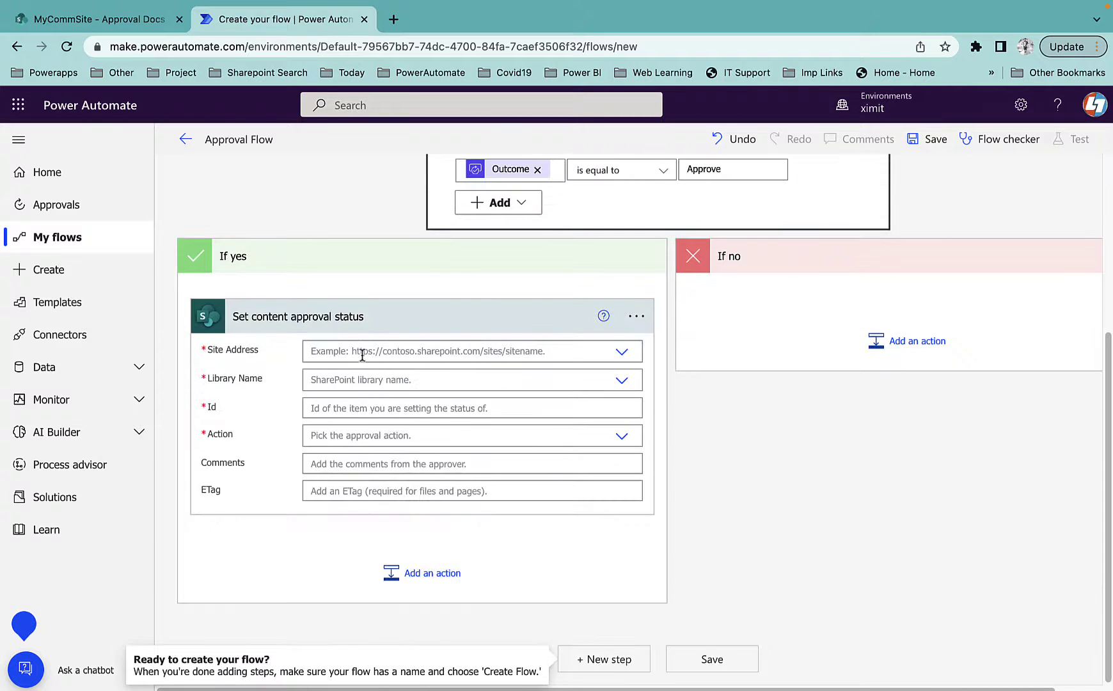
Step: Point the content approval status action to the MyCommSite site and enter "Approval Docs" as a custom library name
{"action": "left_click", "coordinate": [539, 353]}
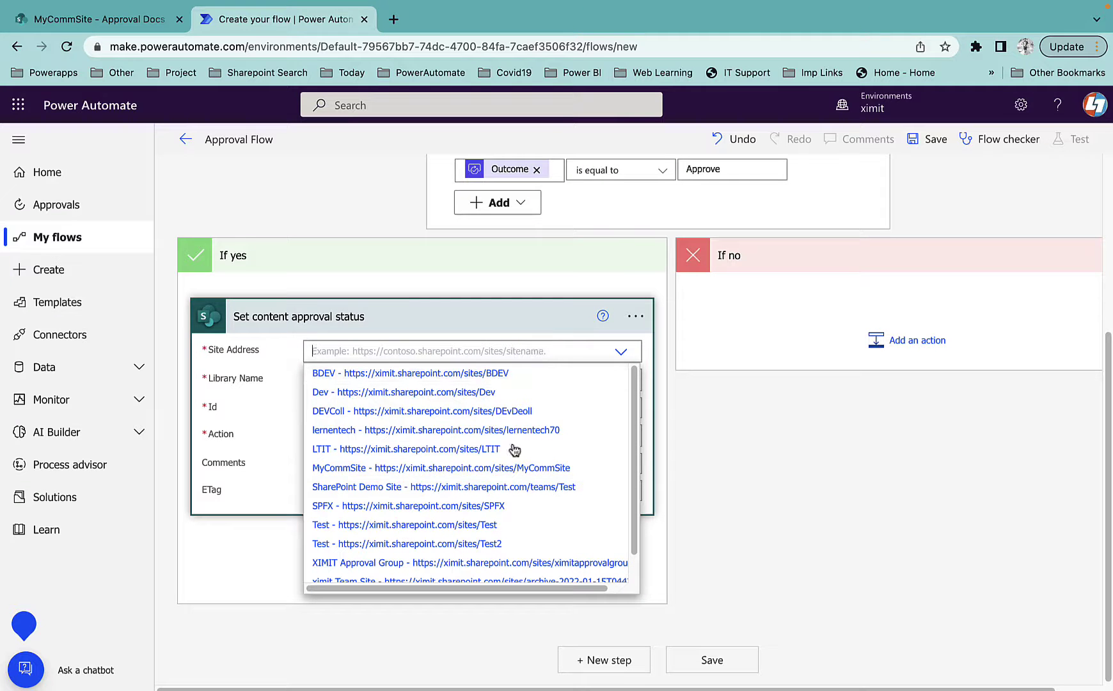
{"action": "left_click", "coordinate": [514, 468]}
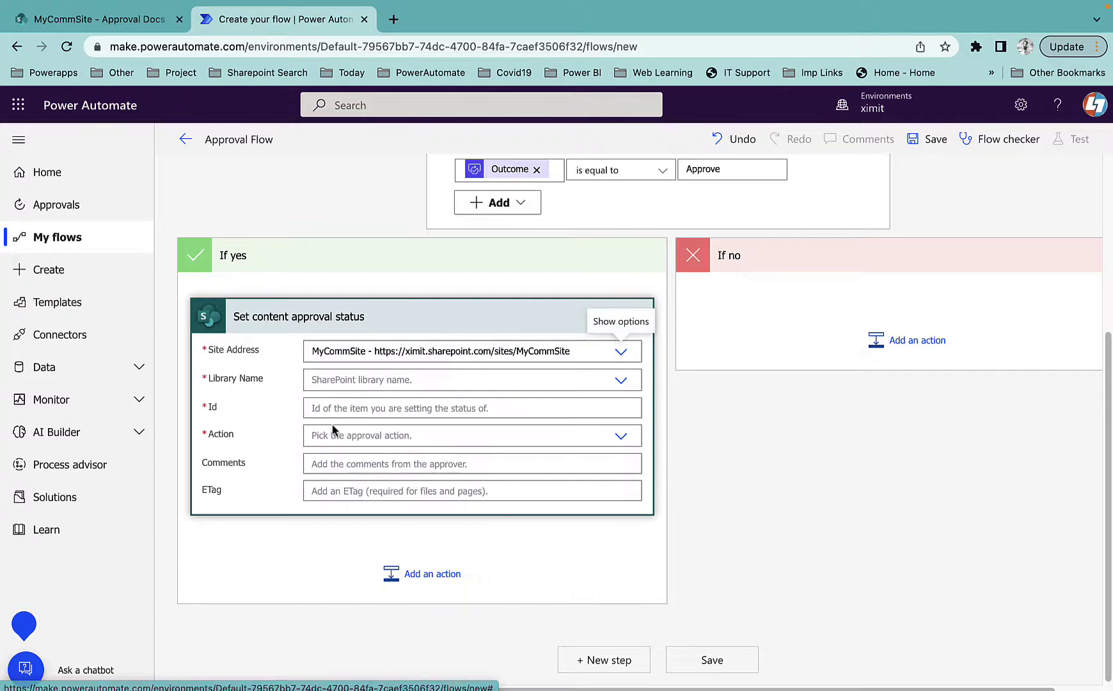
{"action": "left_click", "coordinate": [396, 384]}
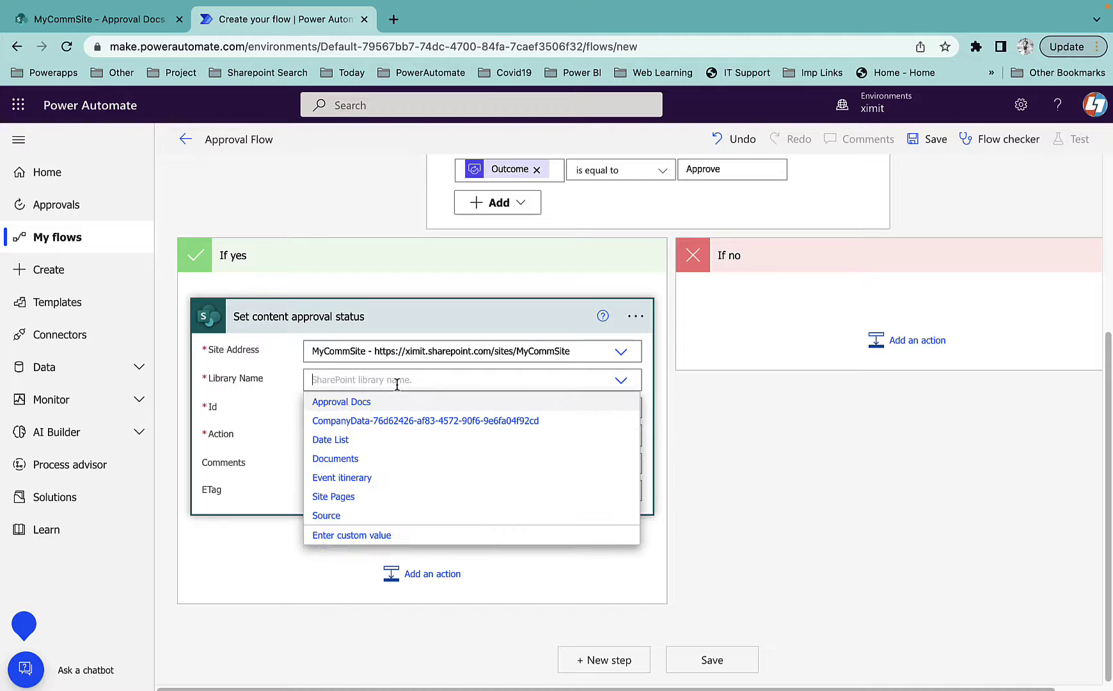
{"action": "left_click", "coordinate": [345, 535]}
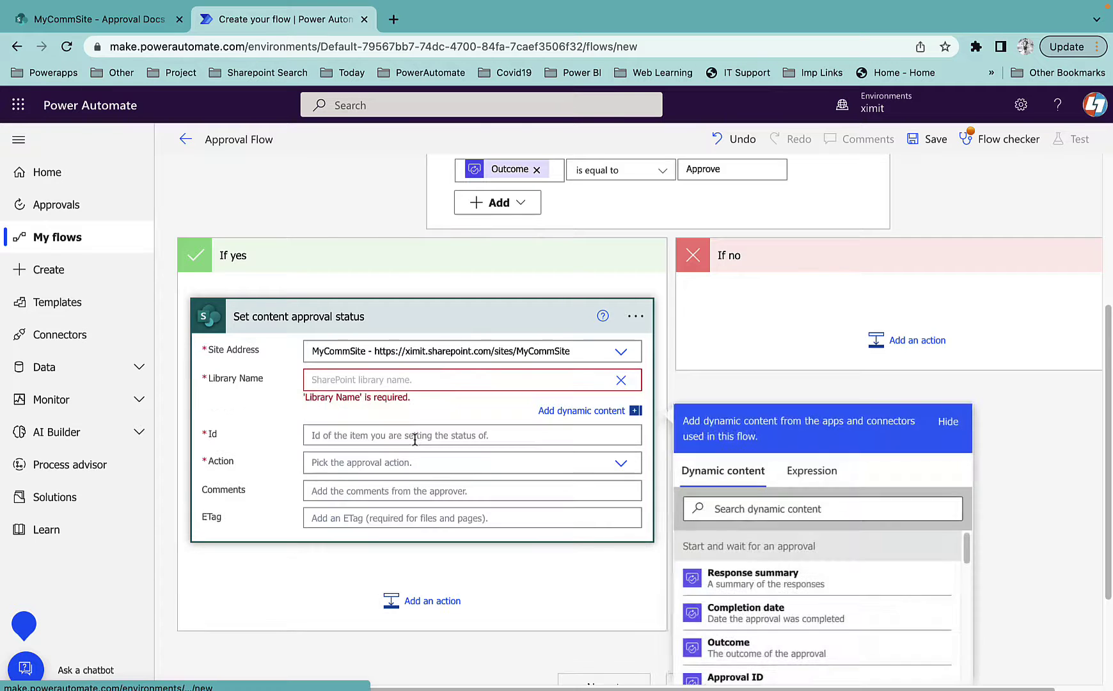
{"action": "type", "text": "Appro"}
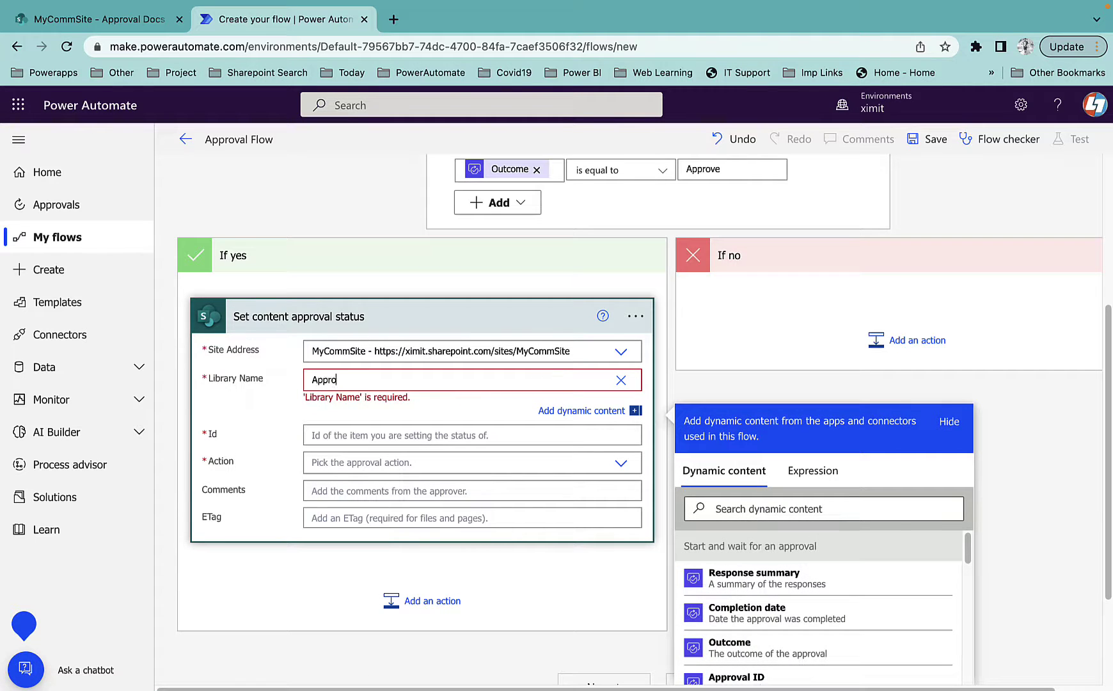
{"action": "type", "text": "val Docs"}
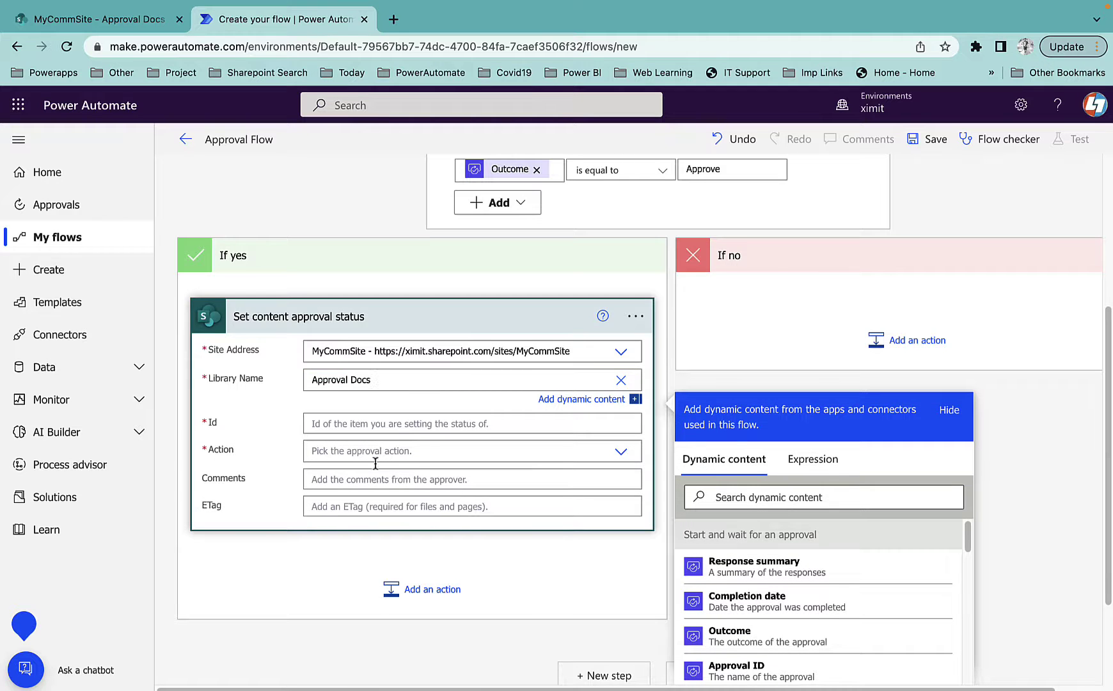
Step: Set the content approval action's Id to the file metadata's ItemId and its Action to Approve
{"action": "left_click", "coordinate": [396, 425]}
{"action": "scroll", "coordinate": [610, 445], "scroll_direction": "down", "scroll_amount": 2}
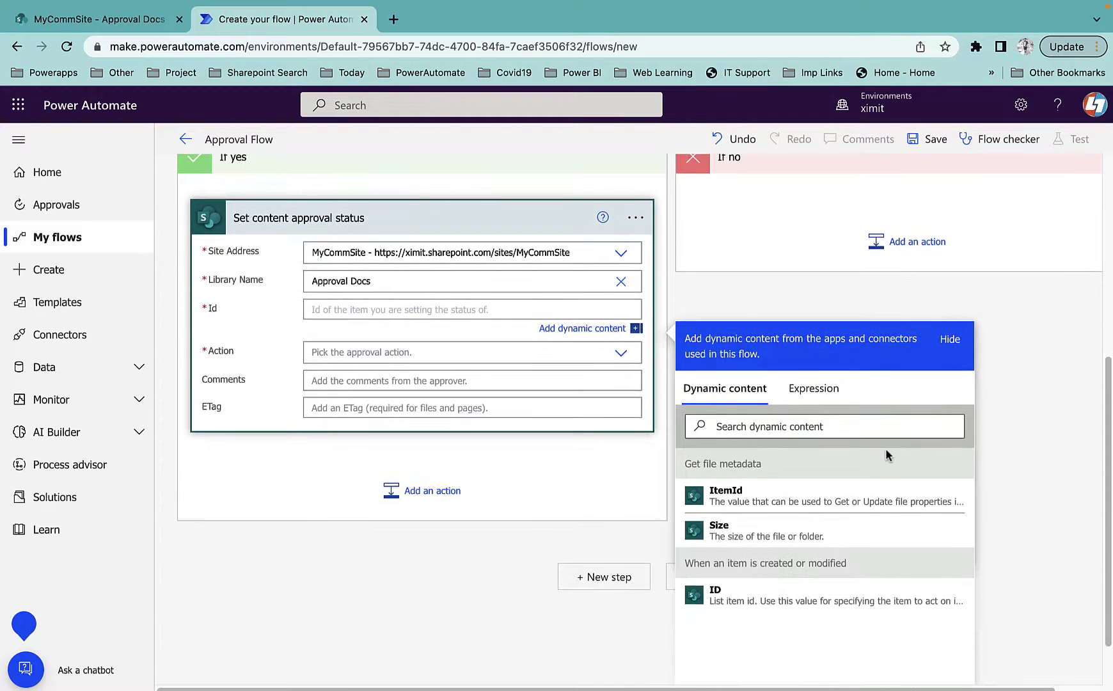
{"action": "left_click", "coordinate": [754, 503]}
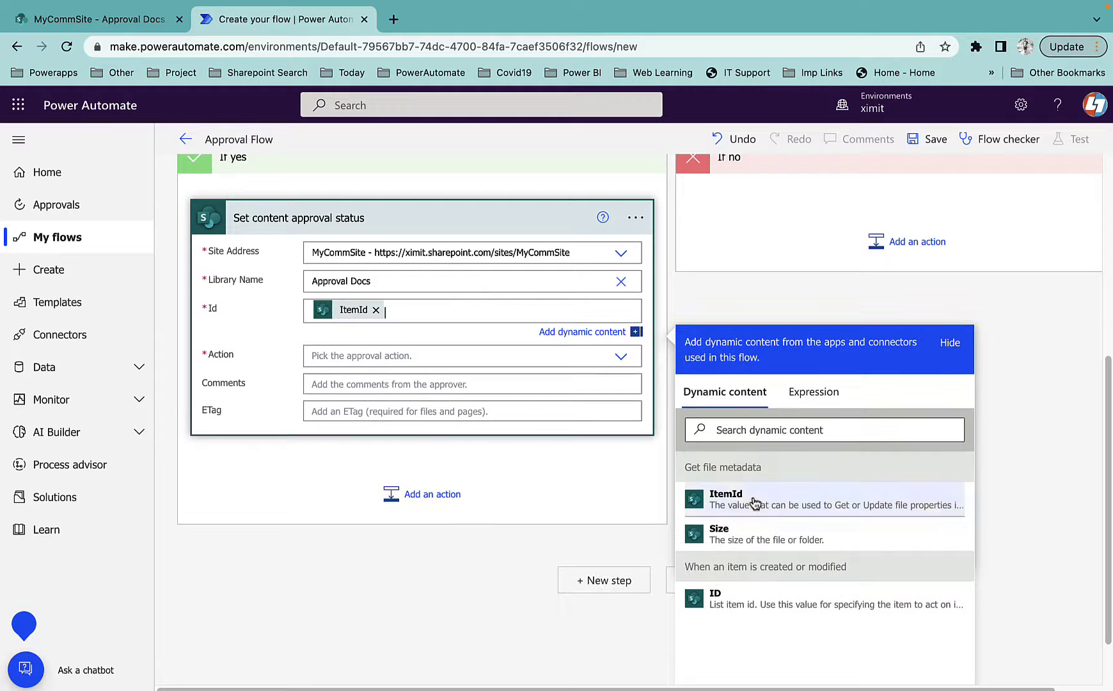
{"action": "left_click", "coordinate": [340, 351]}
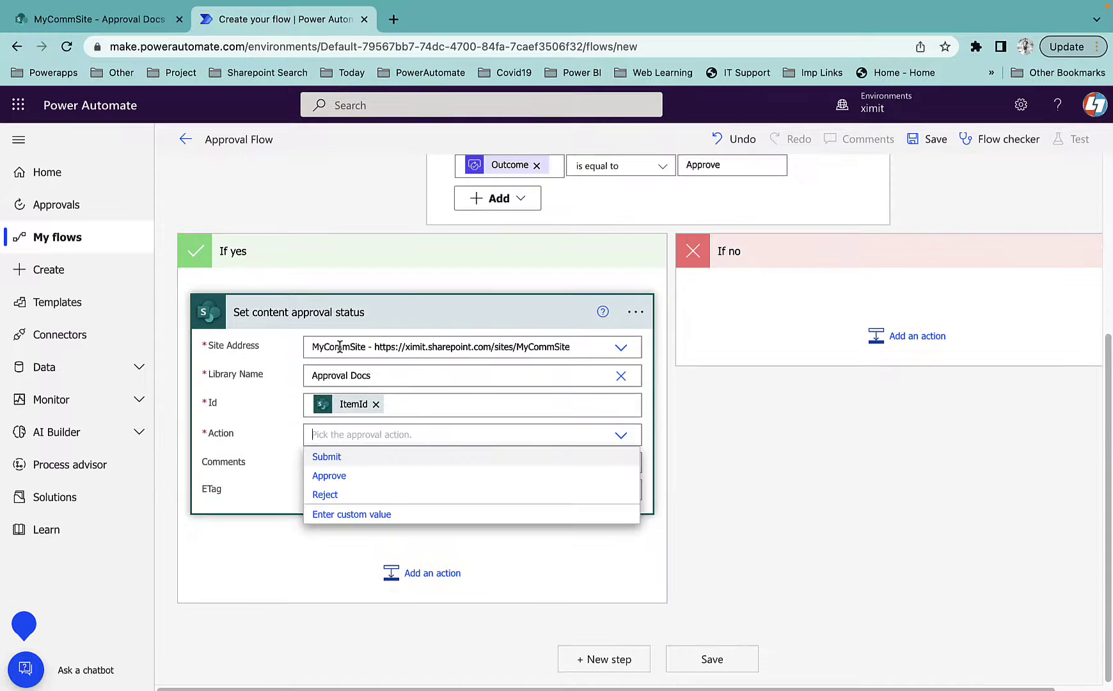
{"action": "left_click", "coordinate": [342, 476]}
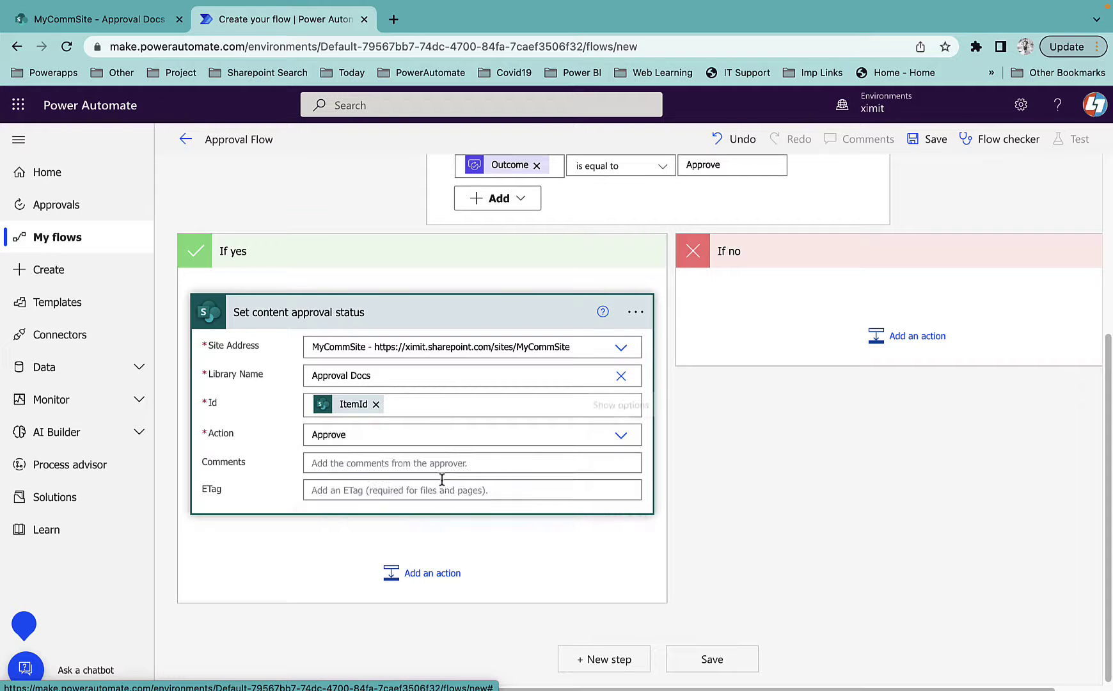
Step: Fill the content approval action's ETag with the ETag dynamic value from Get file metadata
{"action": "left_click", "coordinate": [342, 488]}
{"action": "type", "text": "etag"}
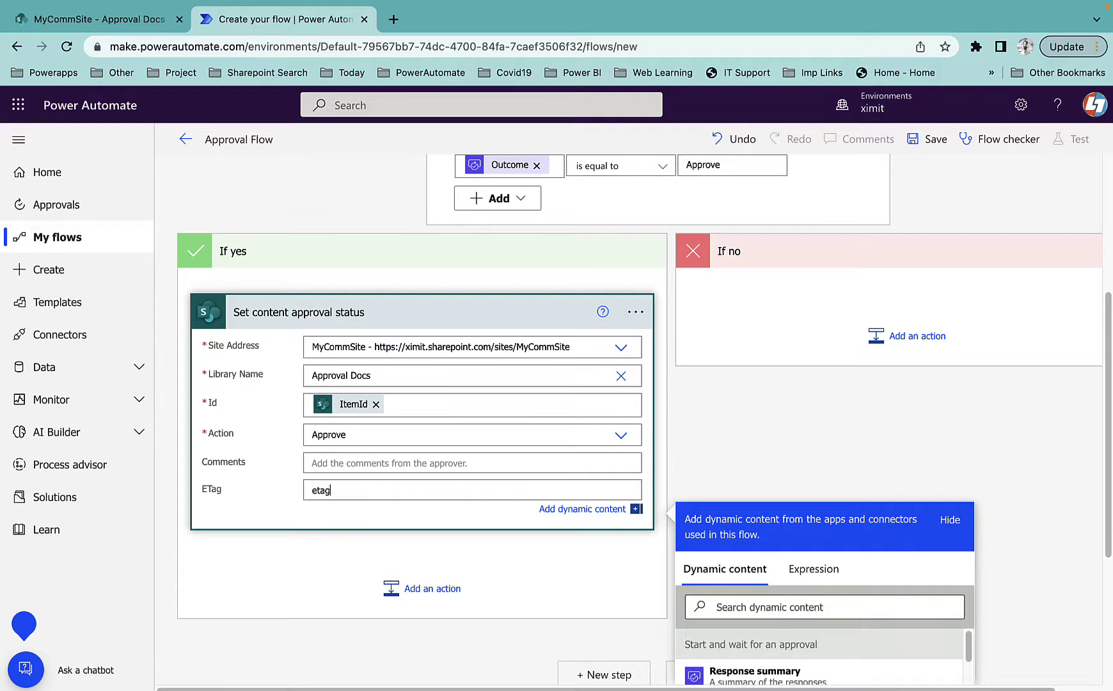
{"action": "key", "text": "BackSpace"}
{"action": "key", "text": "BackSpace"}
{"action": "key", "text": "BackSpace"}
{"action": "key", "text": "BackSpace"}
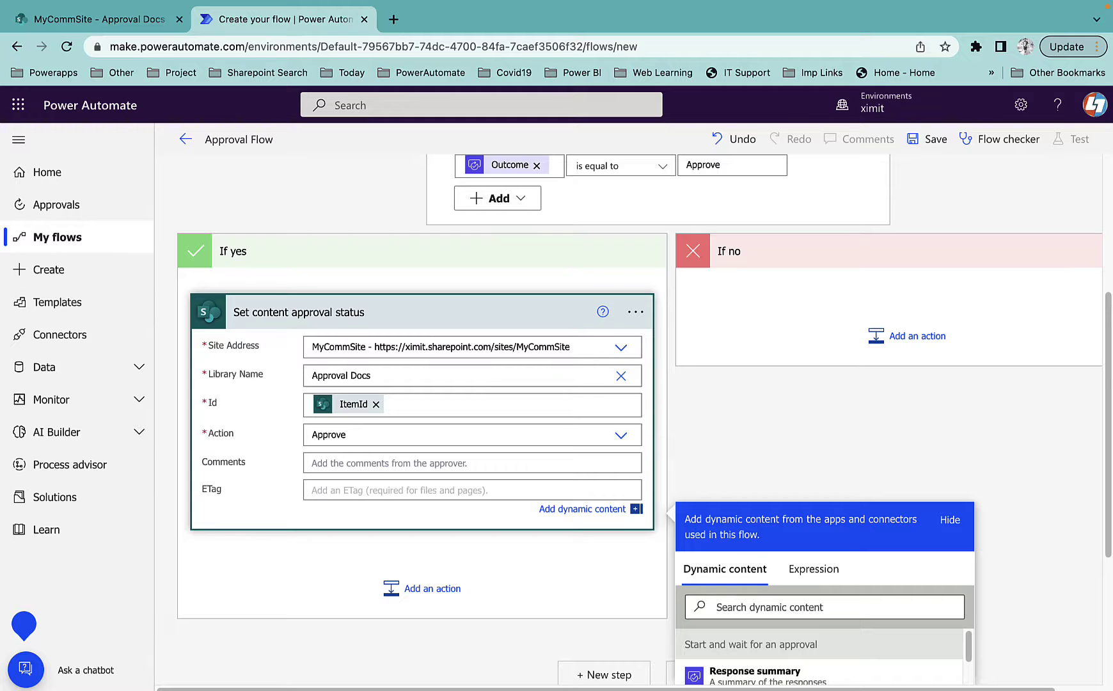
{"action": "scroll", "coordinate": [626, 479], "scroll_direction": "down", "scroll_amount": 1}
{"action": "left_click", "coordinate": [744, 542]}
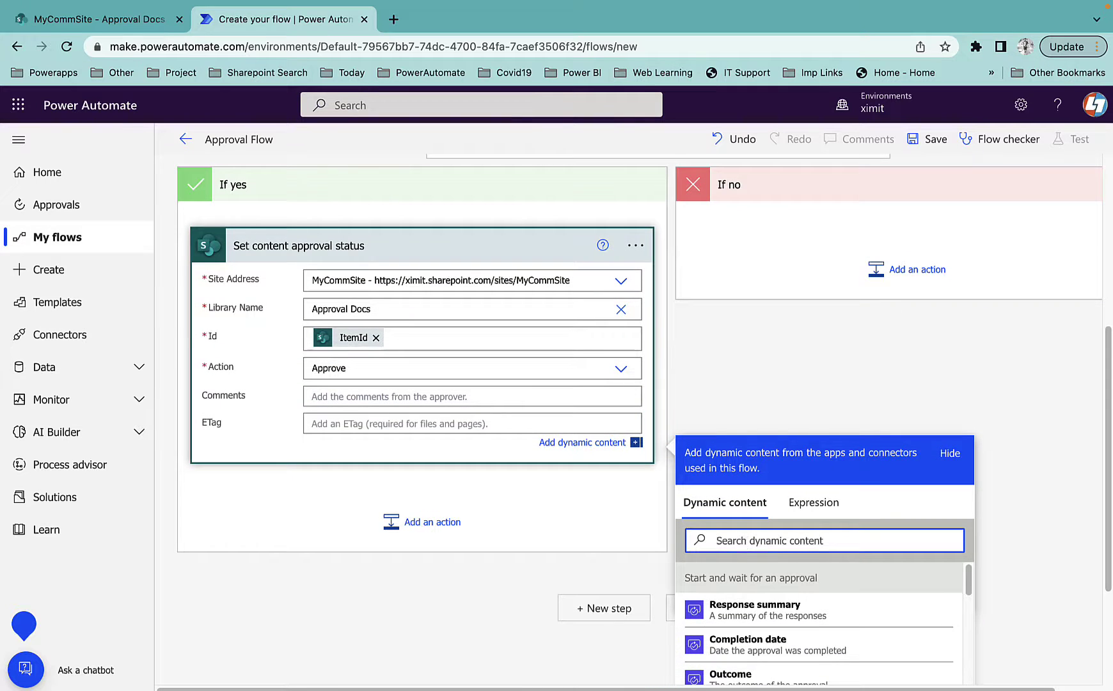
{"action": "type", "text": "etag"}
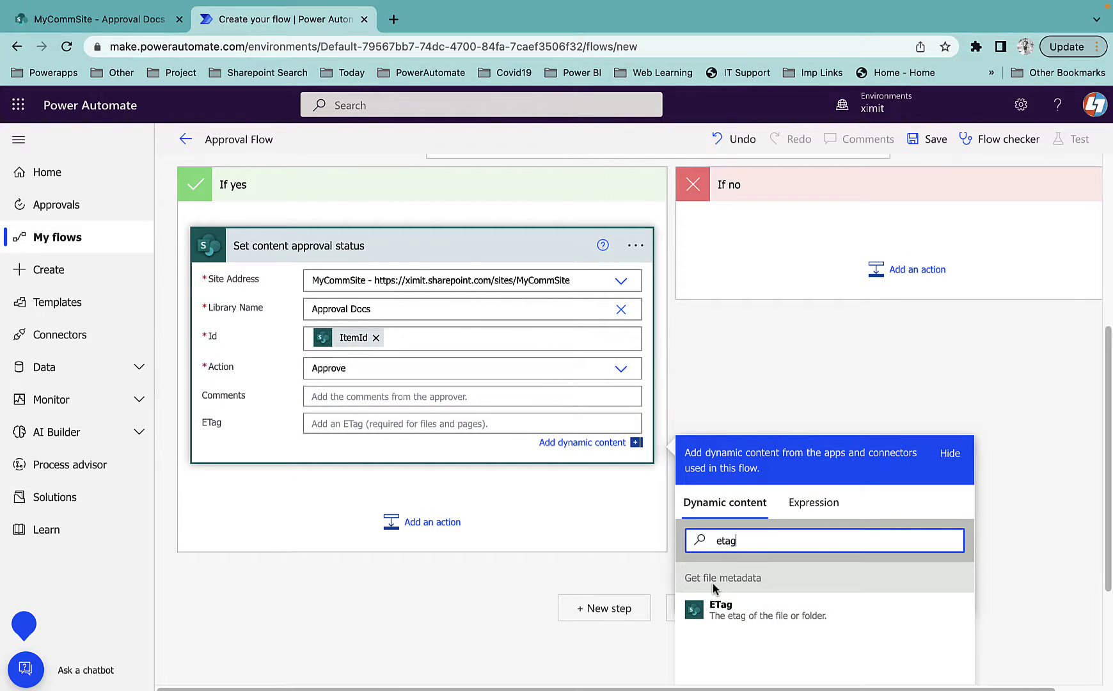
{"action": "left_click", "coordinate": [738, 615]}
Step: Look over the flow from its trigger to the If yes branch and save it
{"action": "scroll", "coordinate": [768, 345], "scroll_direction": "up", "scroll_amount": 5}
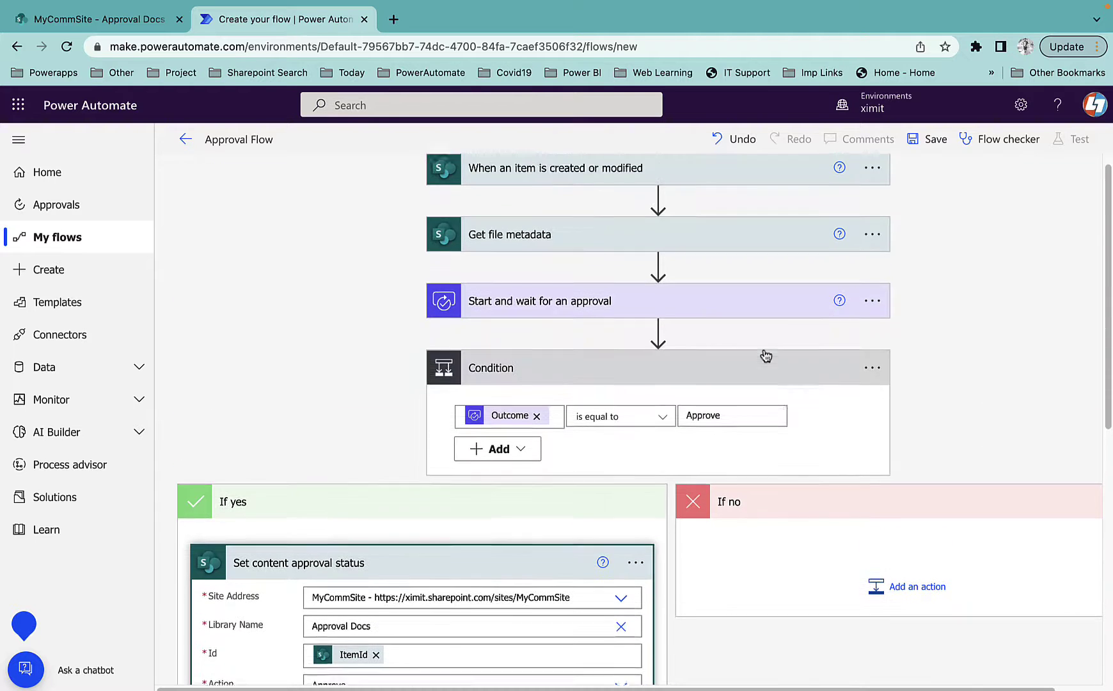
{"action": "scroll", "coordinate": [766, 356], "scroll_direction": "up", "scroll_amount": 1}
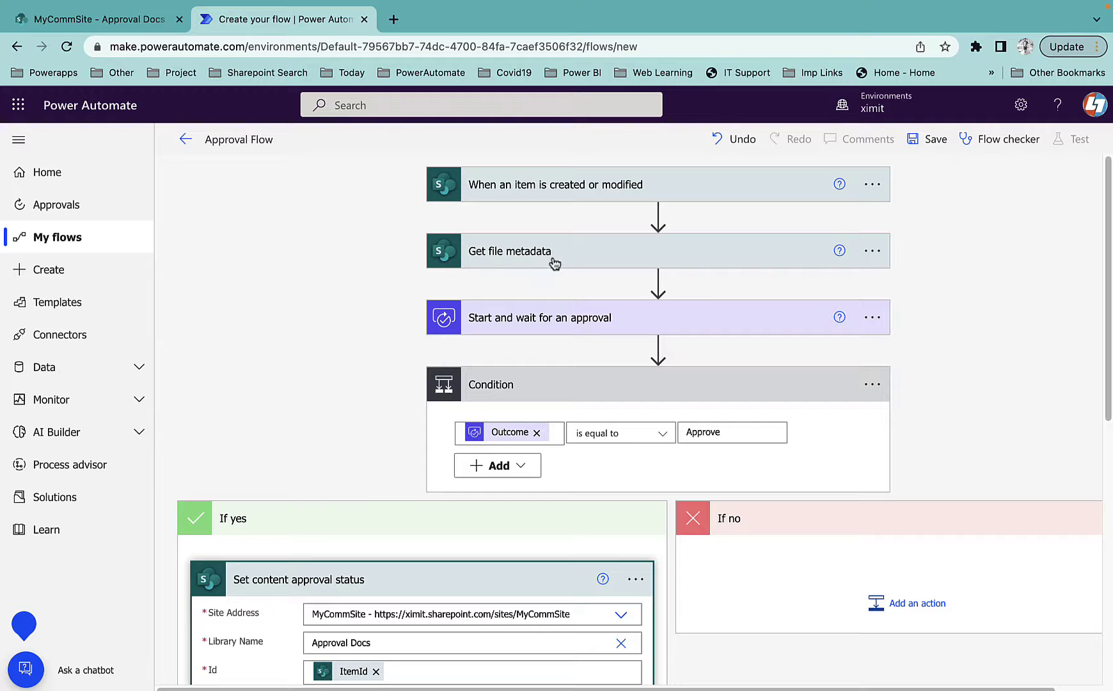
{"action": "scroll", "coordinate": [601, 400], "scroll_direction": "down", "scroll_amount": 4}
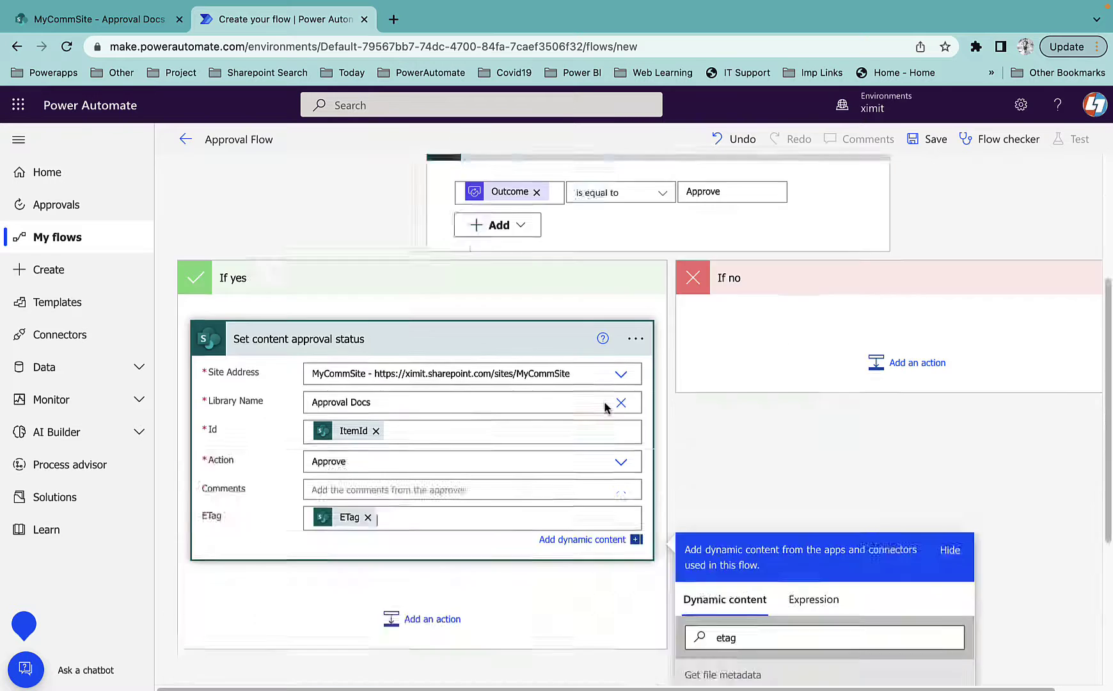
{"action": "scroll", "coordinate": [604, 407], "scroll_direction": "down", "scroll_amount": 4}
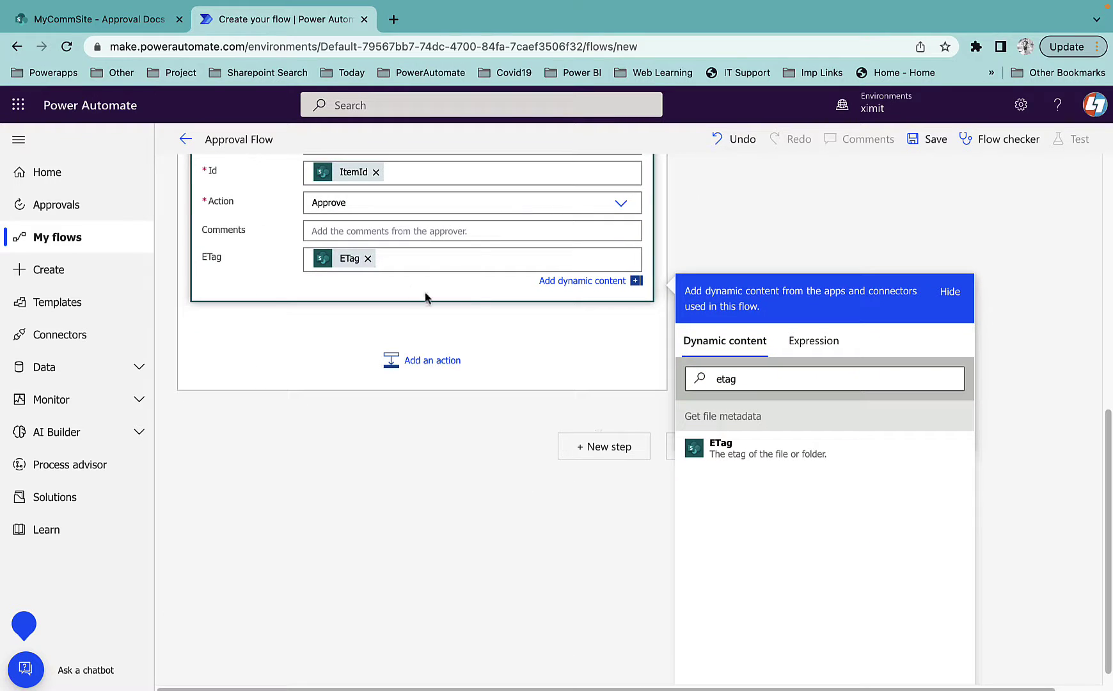
{"action": "left_click", "coordinate": [928, 140]}
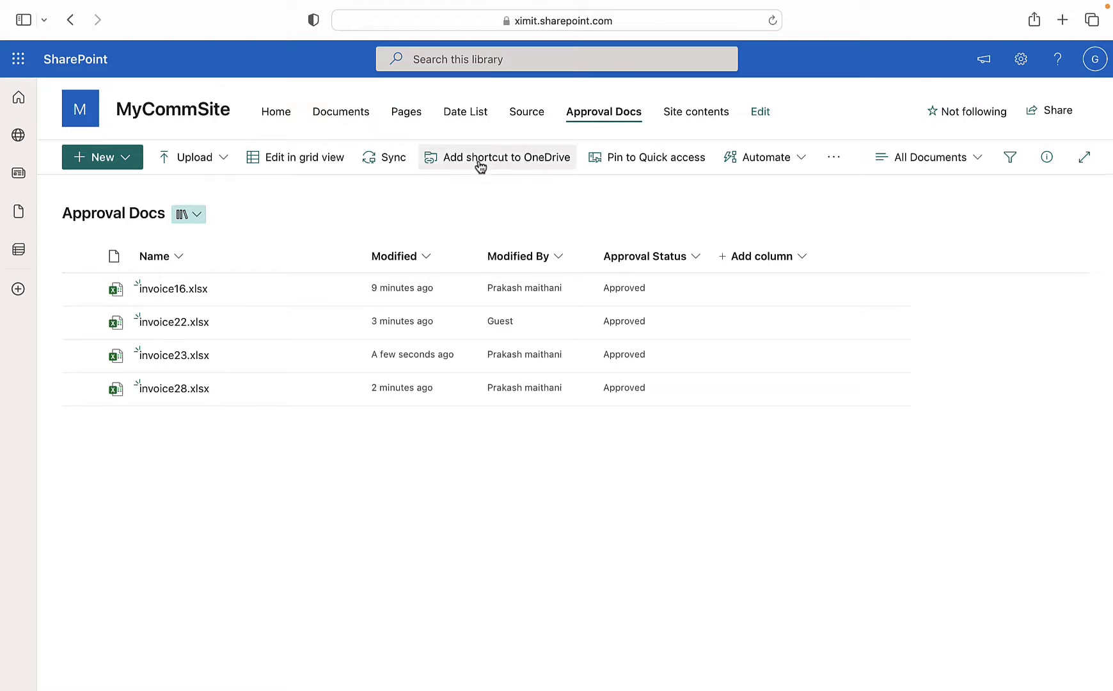
Step: Refresh the Approval Docs library and upload the file invoice32 from the docs folder to it
{"action": "left_click", "coordinate": [772, 20]}
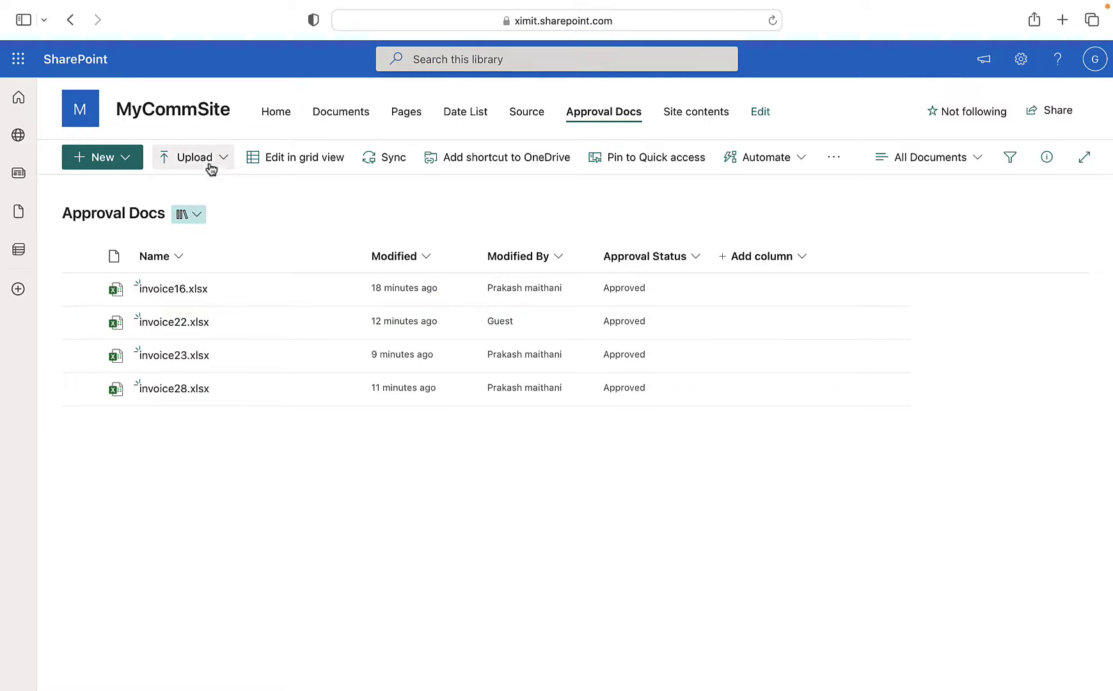
{"action": "left_click", "coordinate": [192, 158]}
{"action": "left_click", "coordinate": [195, 186]}
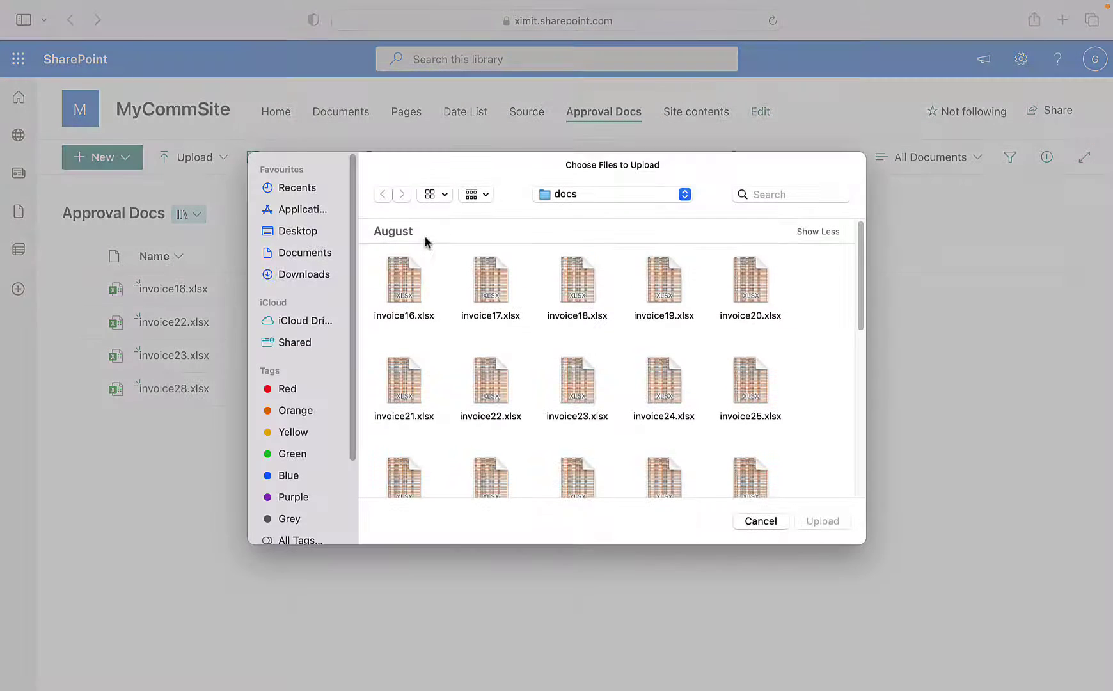
{"action": "scroll", "coordinate": [575, 383], "scroll_direction": "down", "scroll_amount": 3}
{"action": "scroll", "coordinate": [592, 379], "scroll_direction": "down", "scroll_amount": 3}
{"action": "left_click", "coordinate": [491, 342]}
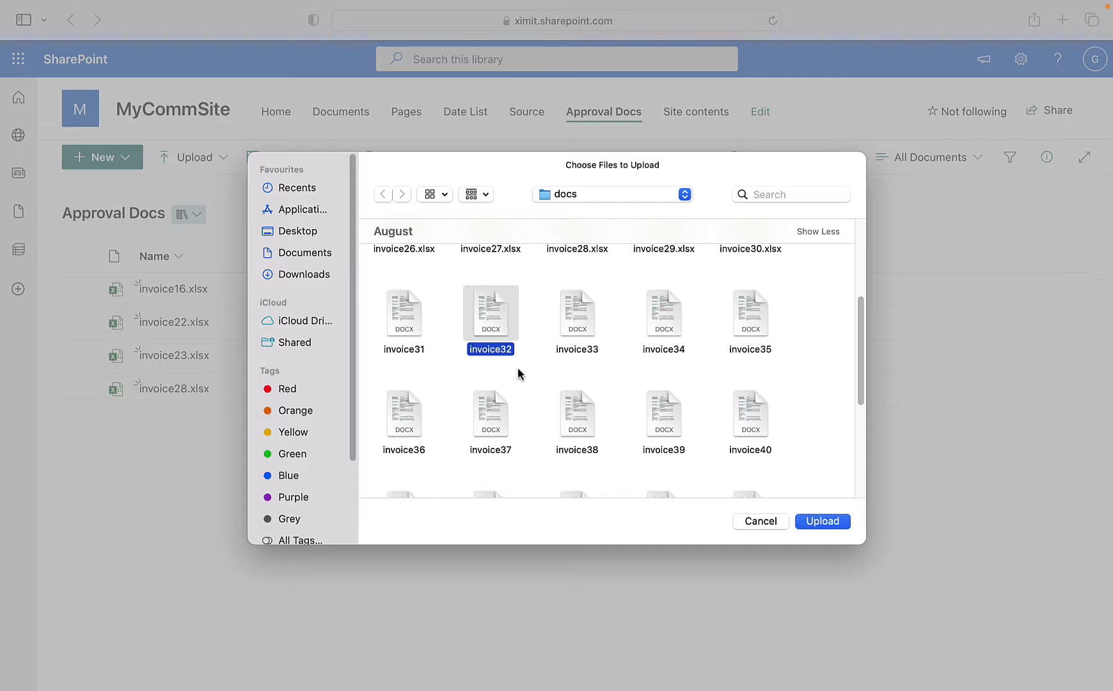
{"action": "left_click", "coordinate": [822, 521]}
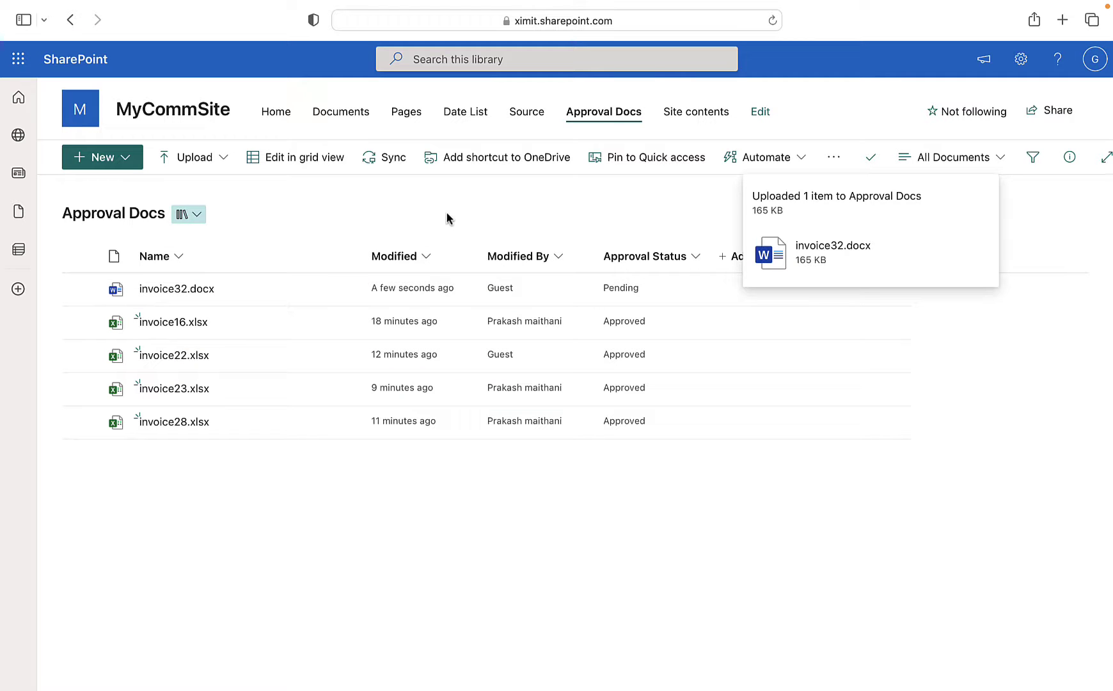
Step: Switch to Power Automate, leave the flow editor and open the latest run of Approval Flow
{"action": "key", "text": "ctrl+Left"}
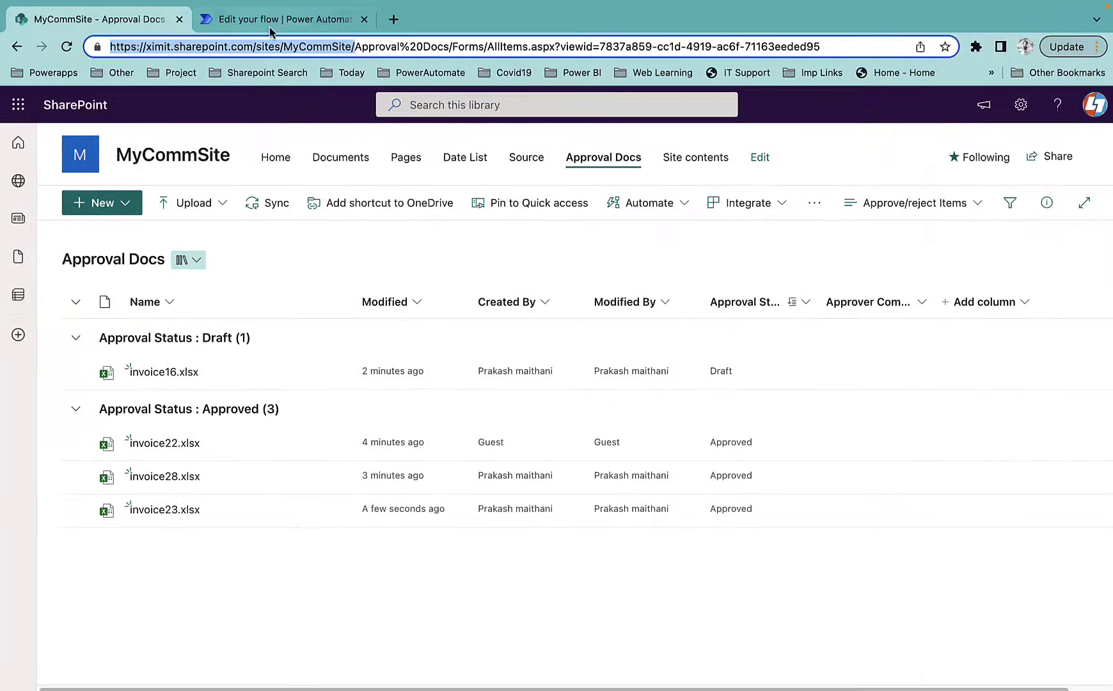
{"action": "left_click", "coordinate": [282, 18]}
{"action": "left_click", "coordinate": [185, 139]}
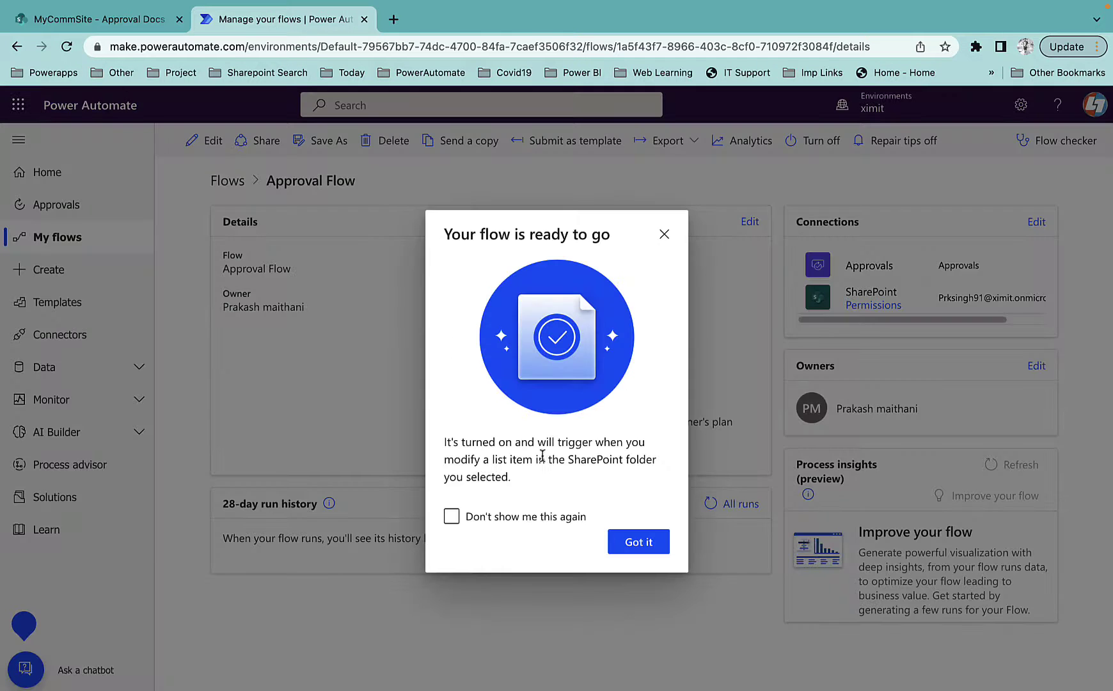
{"action": "left_click", "coordinate": [642, 542]}
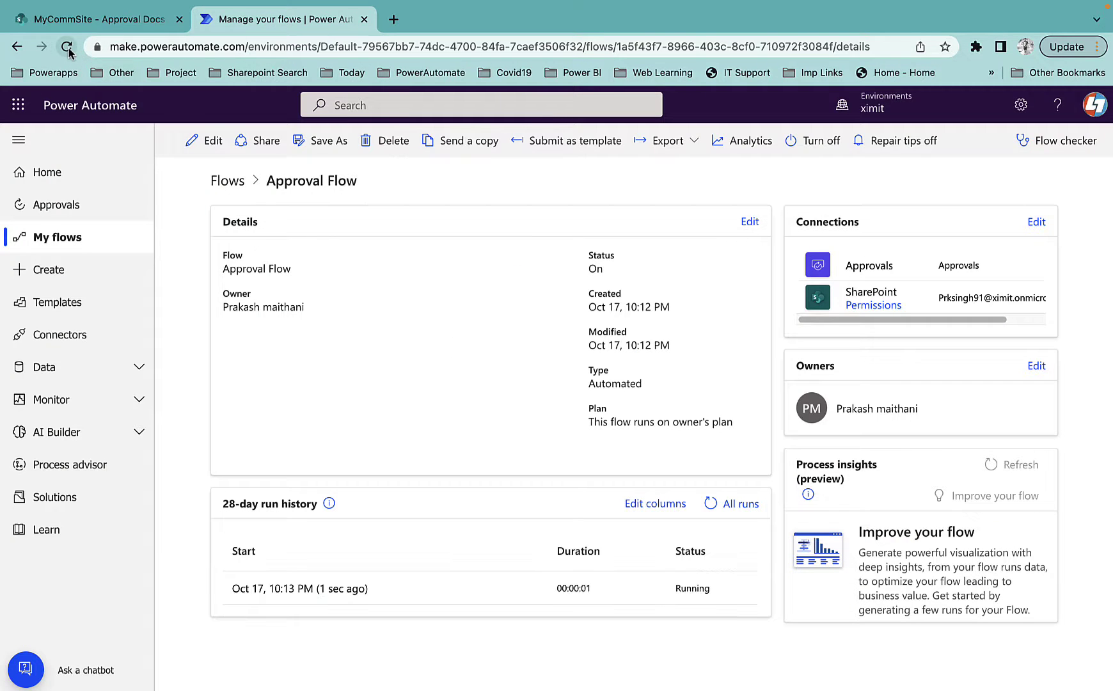
{"action": "left_click", "coordinate": [321, 595]}
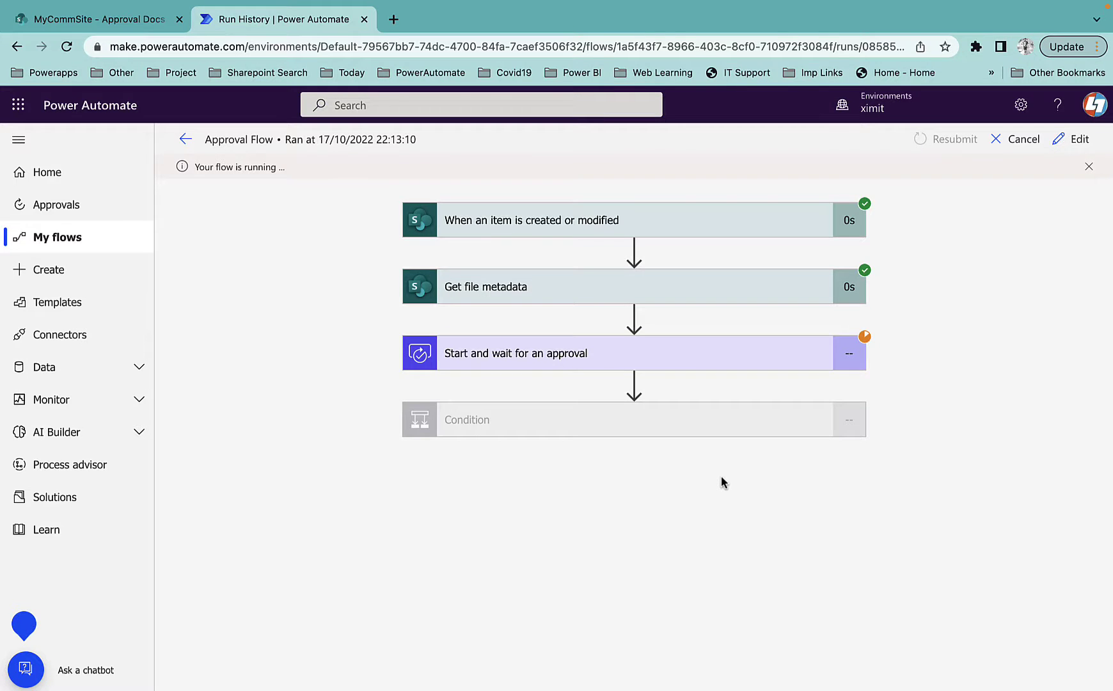
Step: Switch to the mail app, read the "New Docs for Approval" request, view its linked file and return to the message
{"action": "key", "text": "super+Tab"}
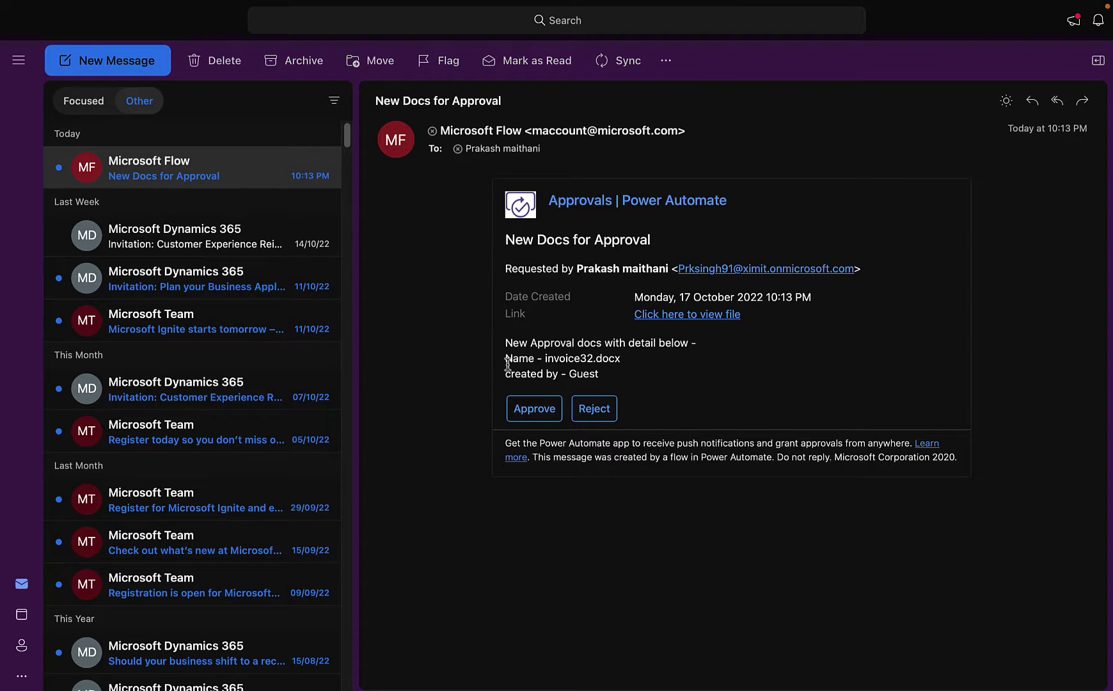
{"action": "left_click_drag", "start_coordinate": [507, 361], "coordinate": [601, 362]}
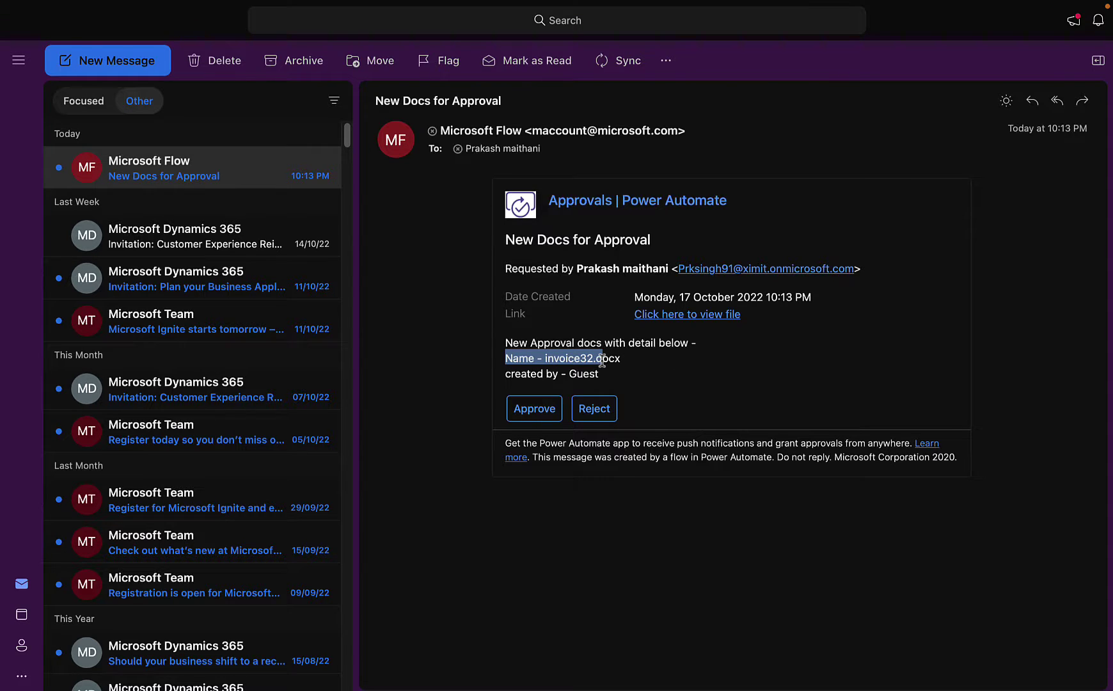
{"action": "left_click", "coordinate": [524, 372]}
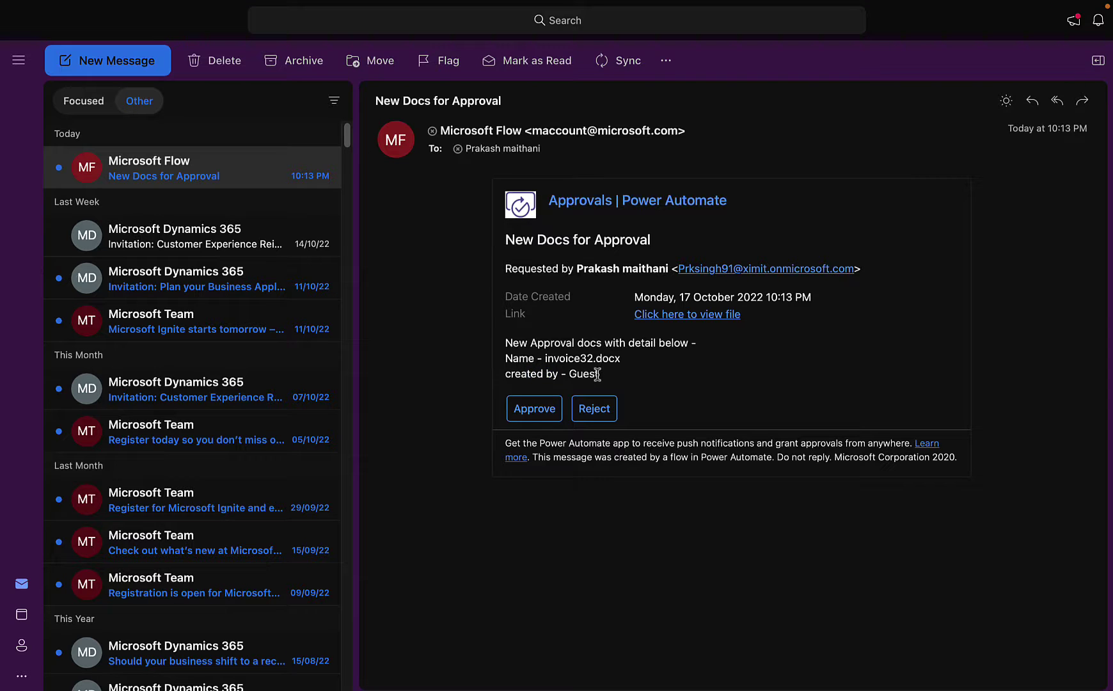
{"action": "left_click", "coordinate": [662, 318]}
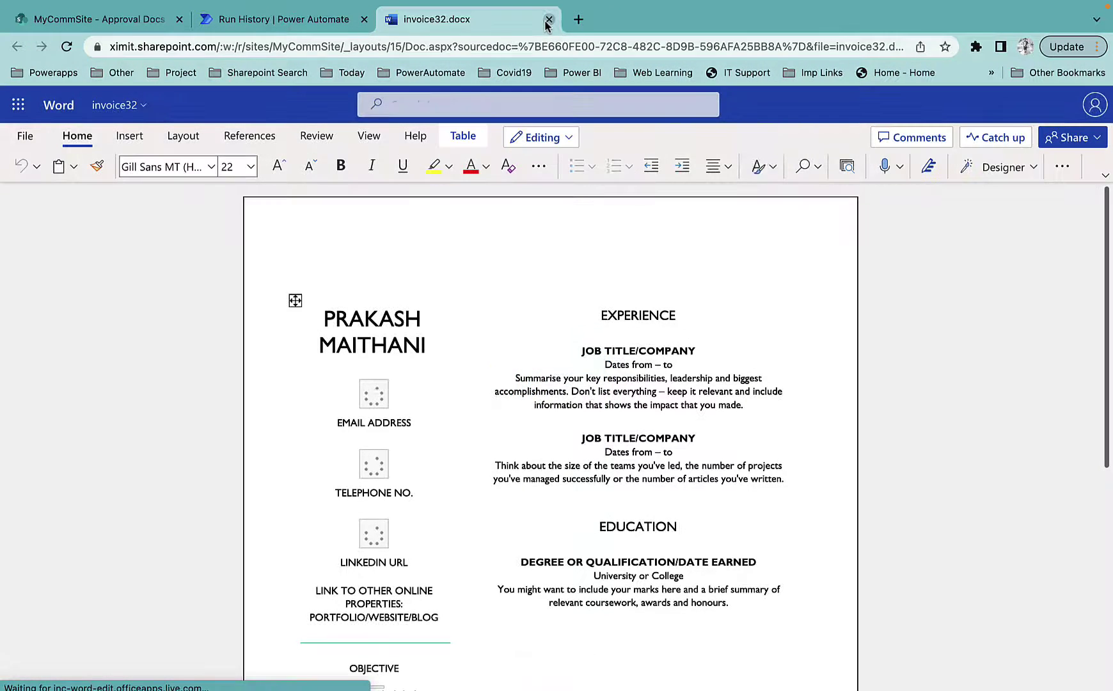
{"action": "key", "text": "super+Tab"}
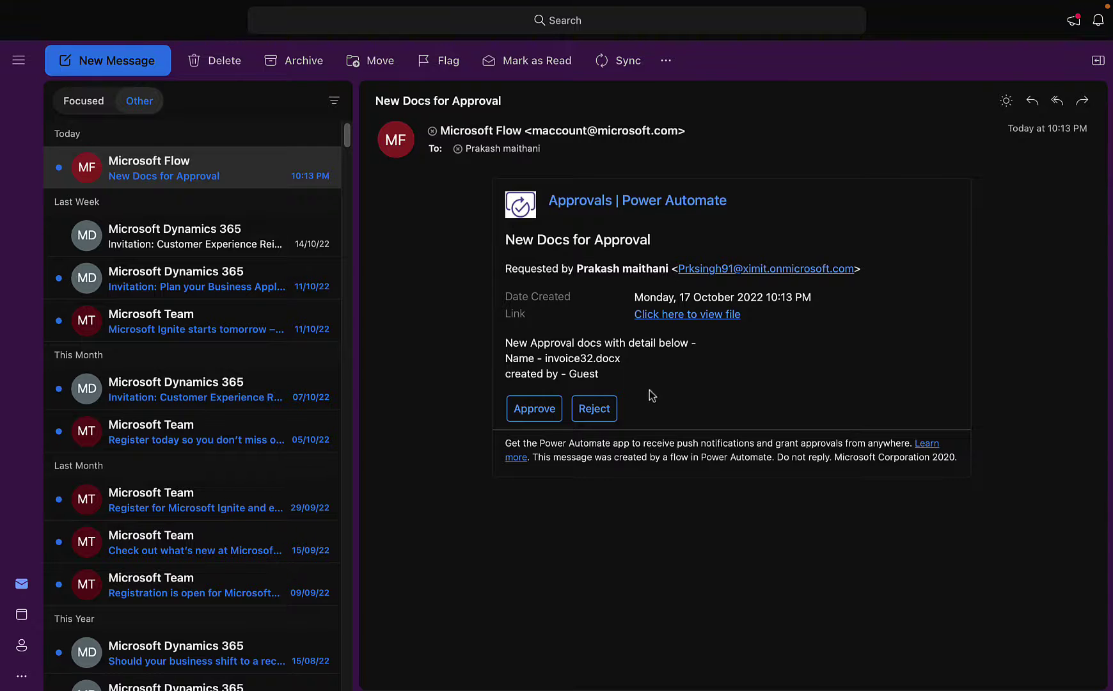
Step: Approve the request for invoice32.docx with the comment "good to go" and submit the response
{"action": "left_click", "coordinate": [535, 410]}
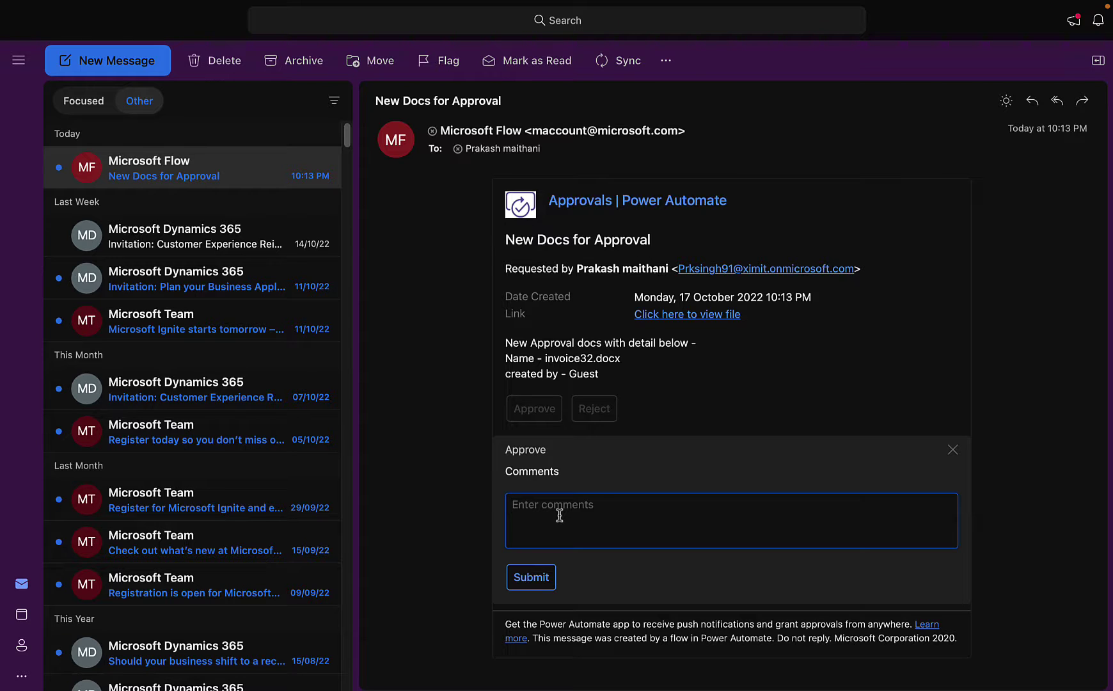
{"action": "type", "text": "good to go"}
{"action": "left_click", "coordinate": [540, 581]}
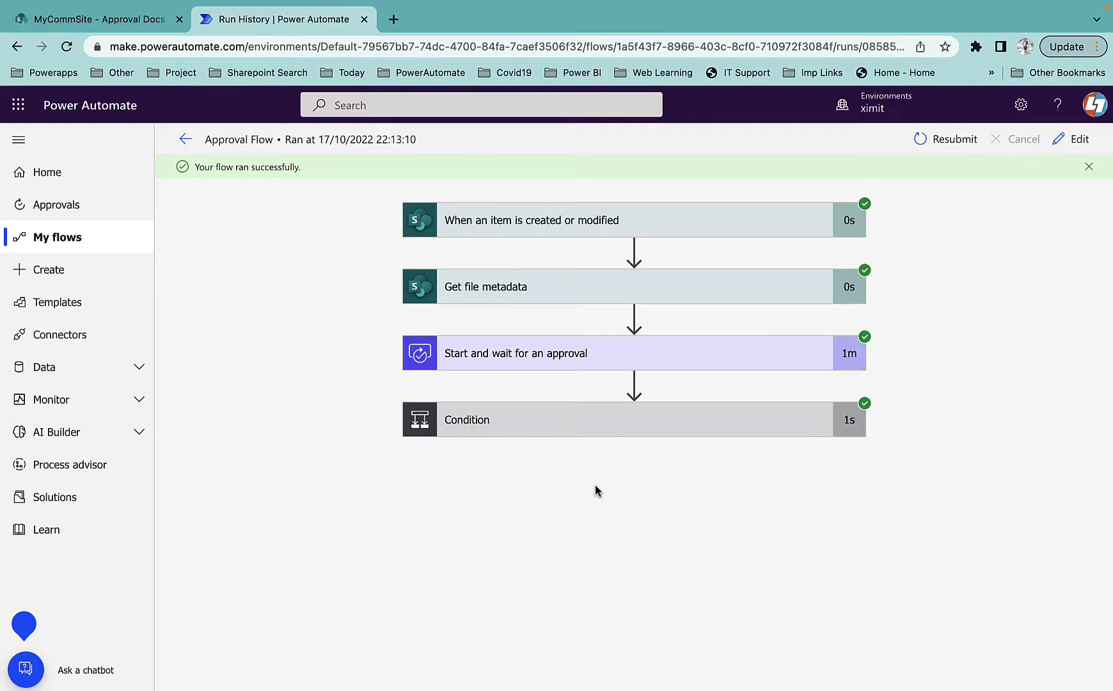
Step: Inspect the flow run's Condition result and the Set content approval status action in its If yes branch
{"action": "left_click", "coordinate": [566, 432]}
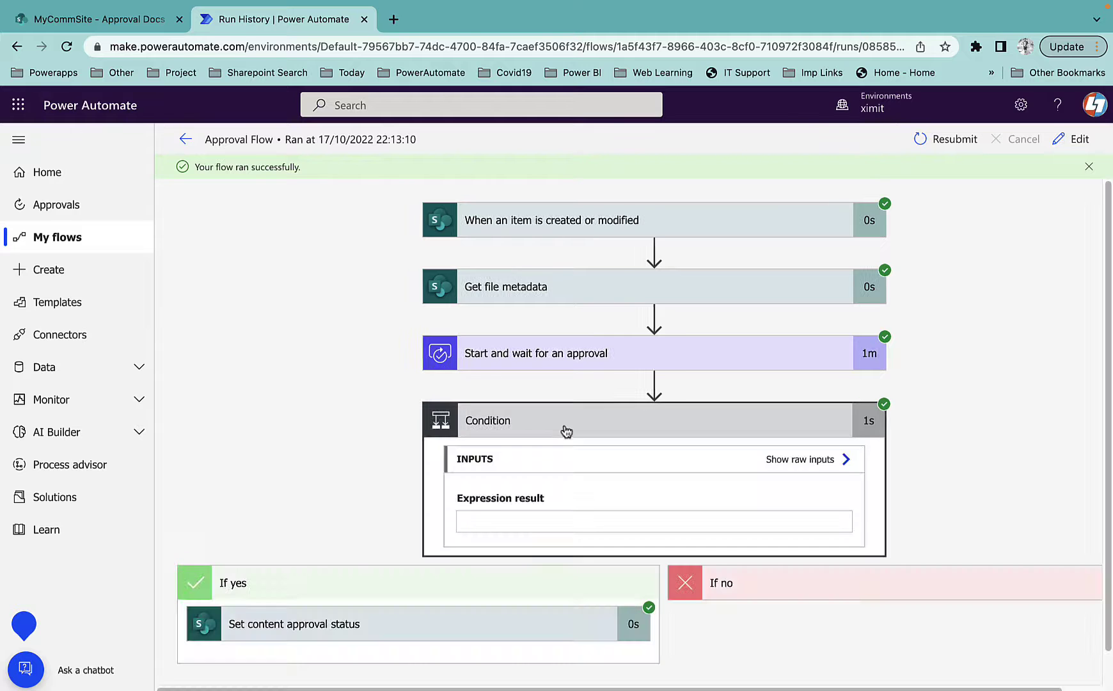
{"action": "left_click", "coordinate": [450, 602]}
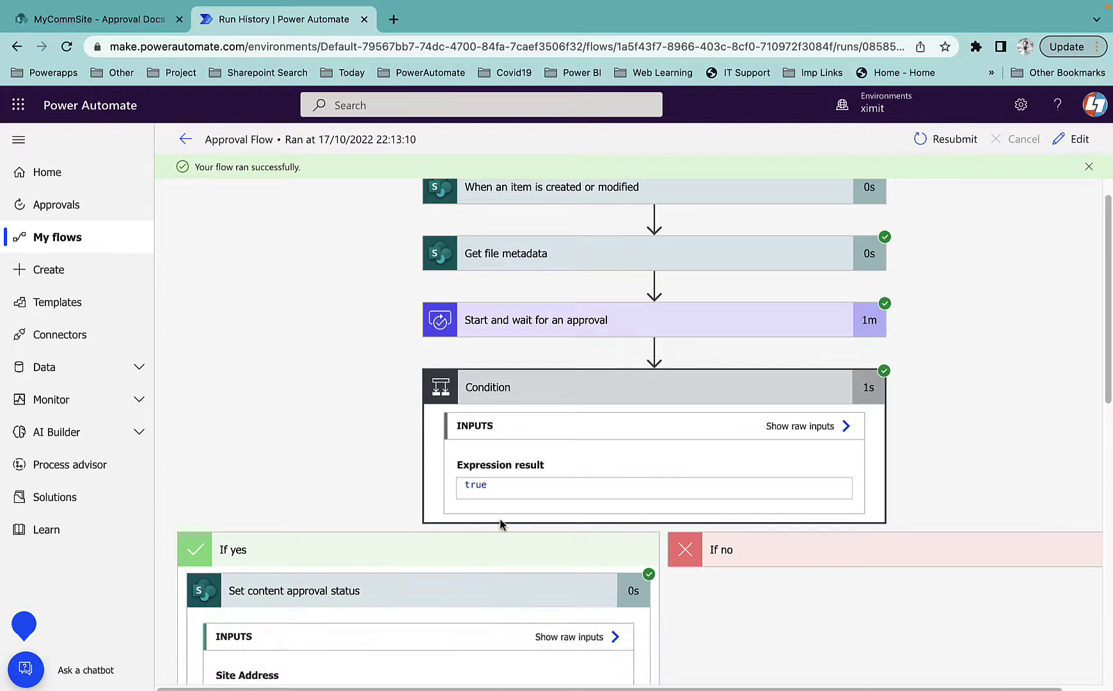
{"action": "scroll", "coordinate": [500, 524], "scroll_direction": "down", "scroll_amount": 10}
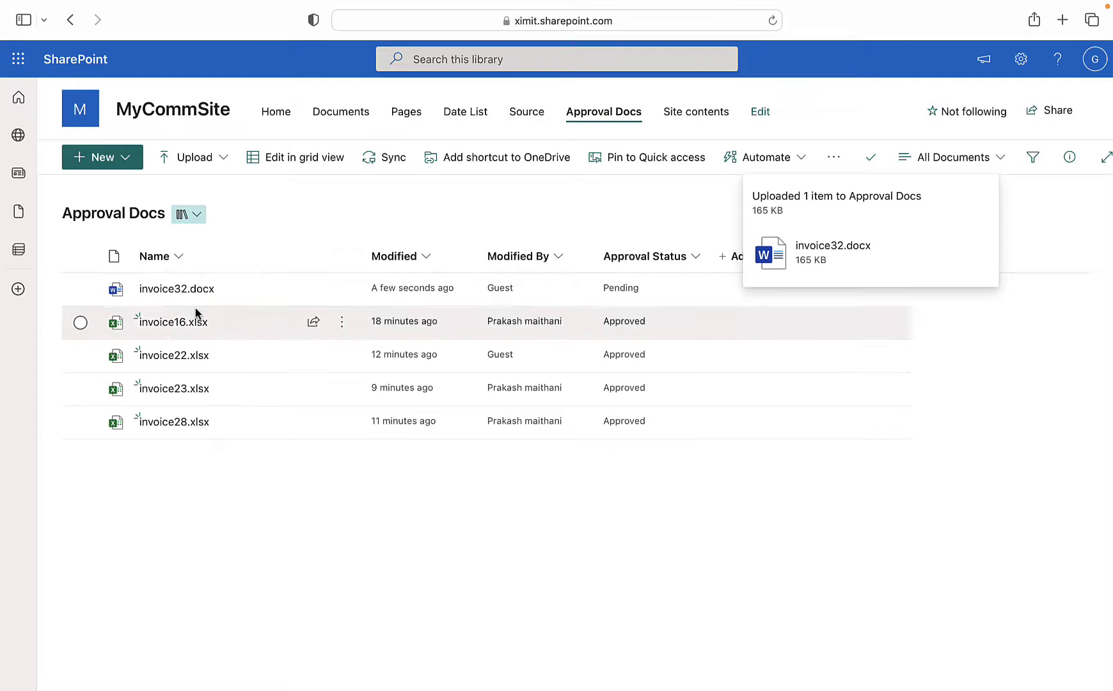
Step: Refresh the Approval Docs library in the guest session and check the approval status of invoice32.docx
{"action": "left_click", "coordinate": [773, 21]}
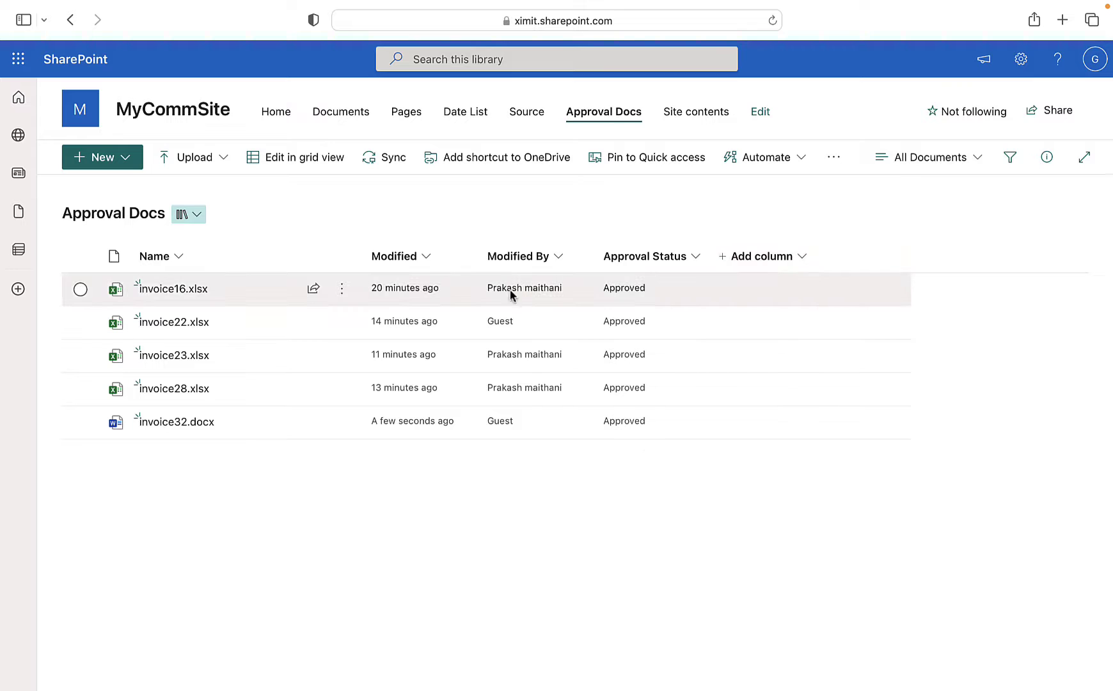
{"action": "mouse_move", "coordinate": [171, 298]}
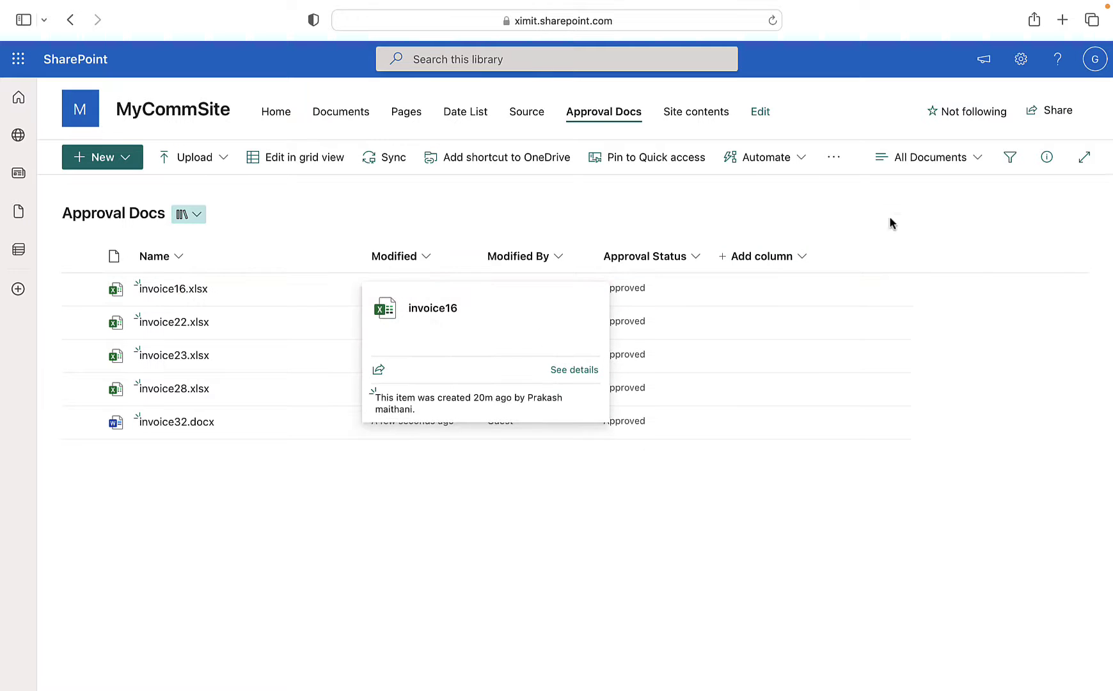
{"action": "left_click", "coordinate": [966, 161]}
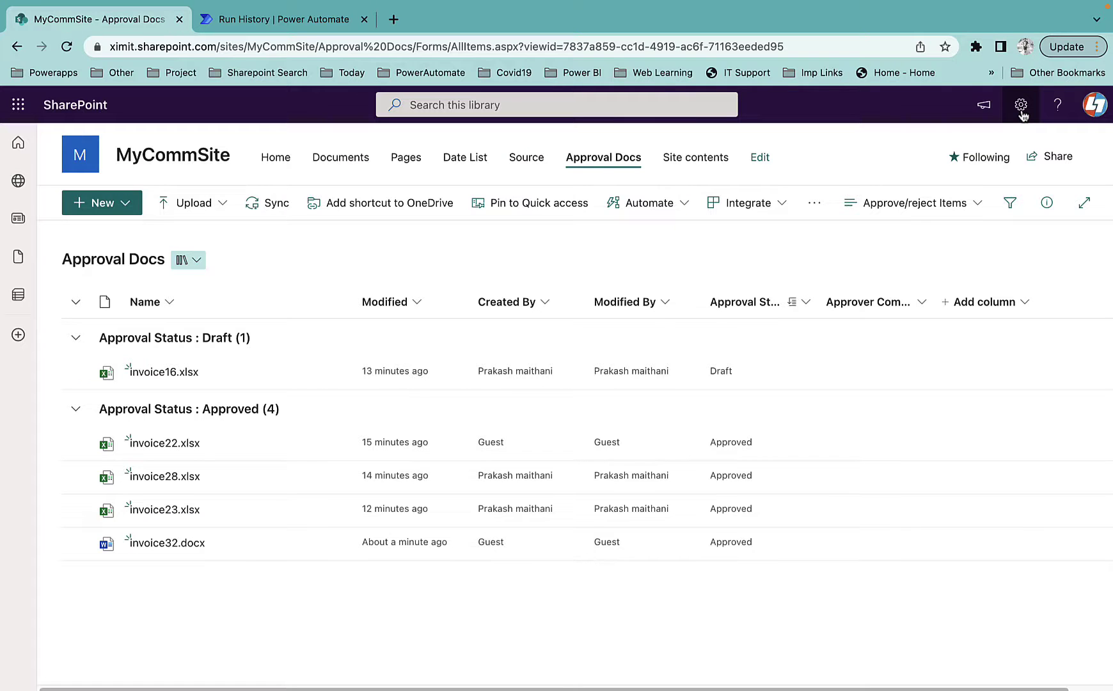
Step: Open MyCommSite's advanced permissions settings from the owner's Approval Docs session
{"action": "left_click", "coordinate": [1020, 106]}
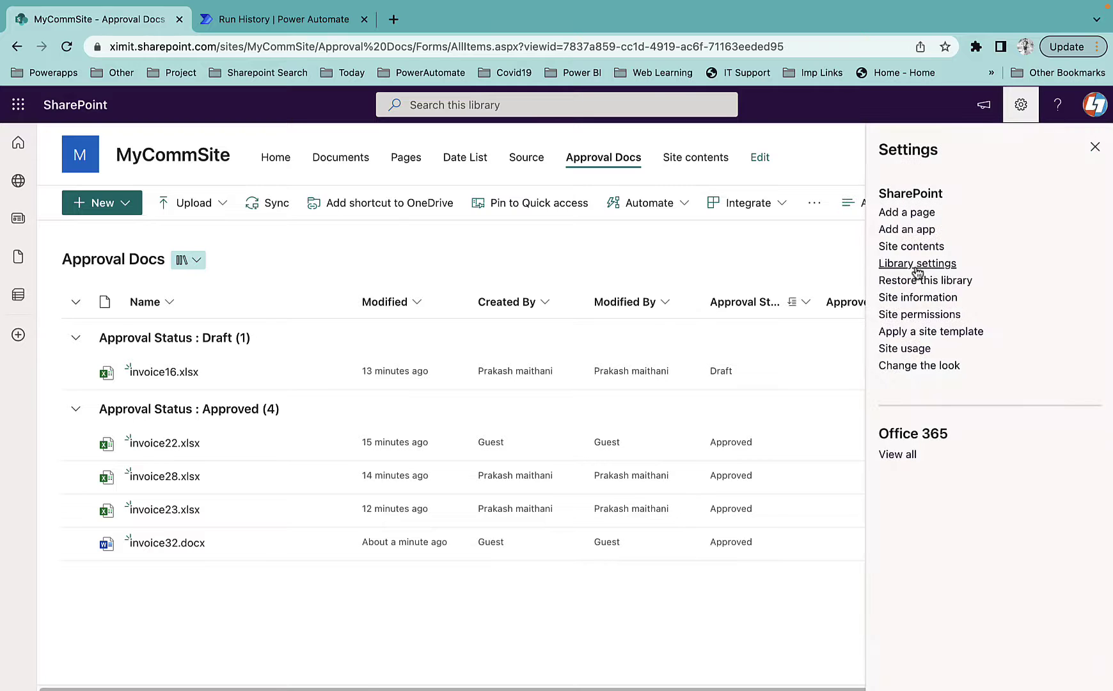
{"action": "left_click", "coordinate": [906, 314]}
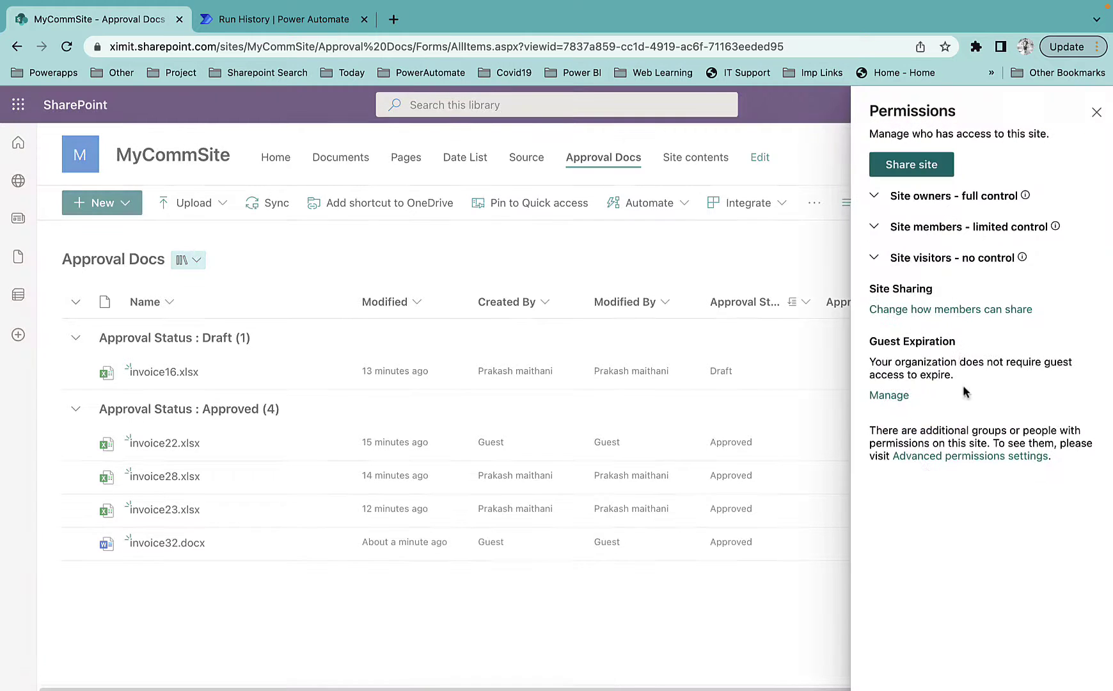
{"action": "left_click", "coordinate": [944, 458]}
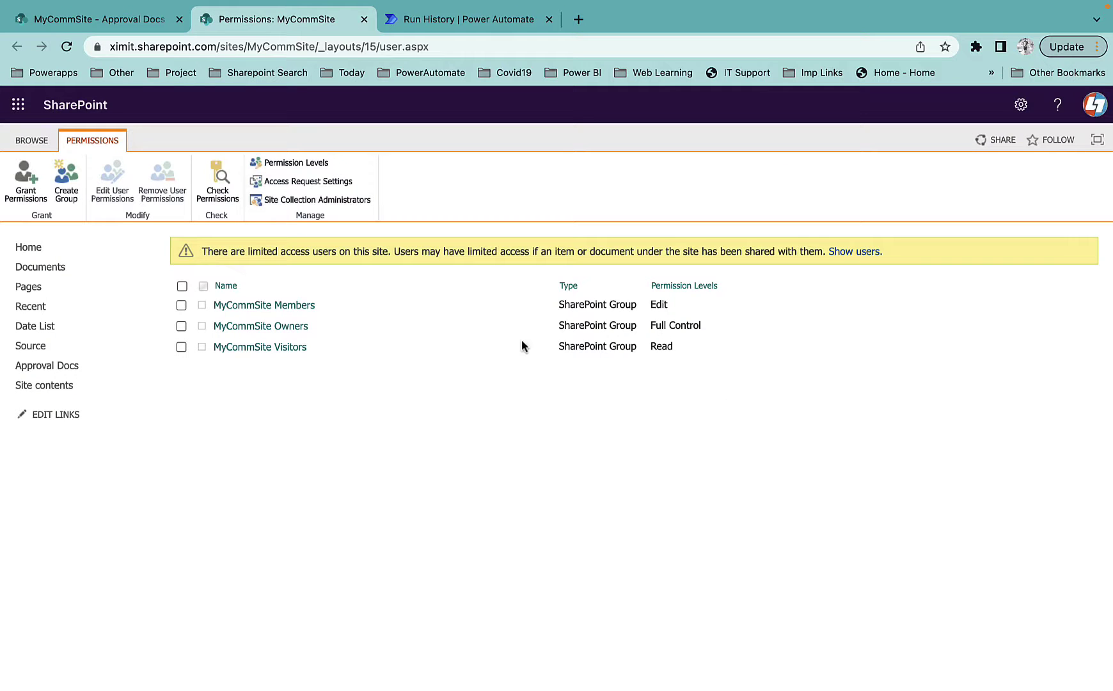
Step: Check who belongs to the MyCommSite Owners and MyCommSite Members groups, returning to the site permissions page
{"action": "left_click", "coordinate": [269, 327]}
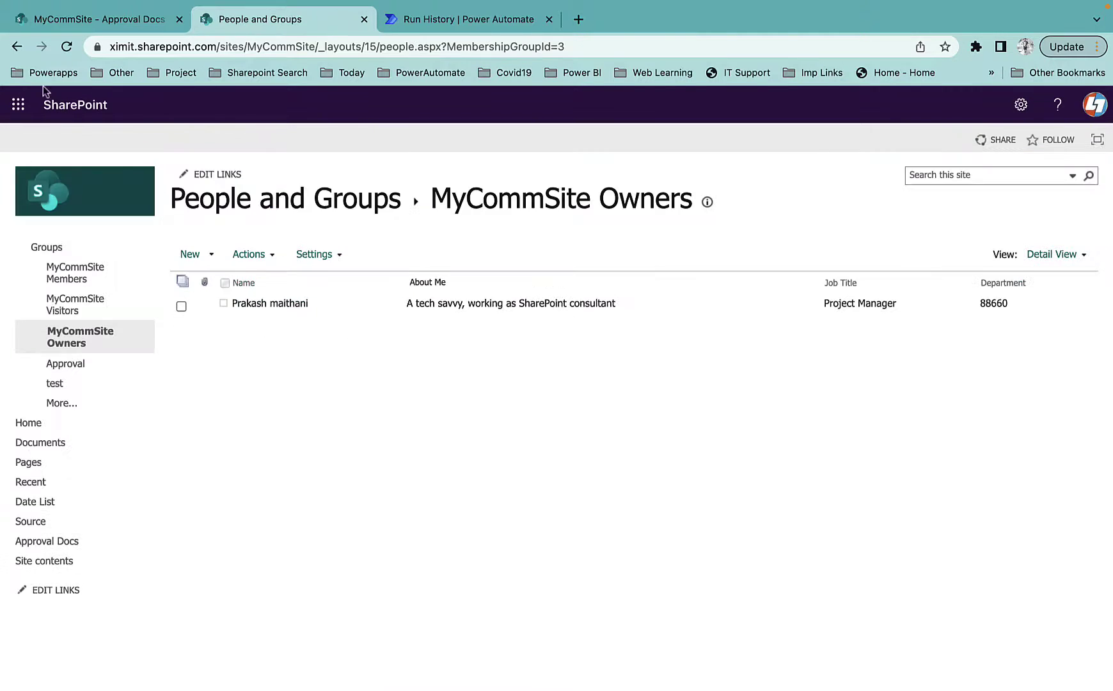
{"action": "left_click", "coordinate": [17, 46]}
{"action": "left_click", "coordinate": [300, 303]}
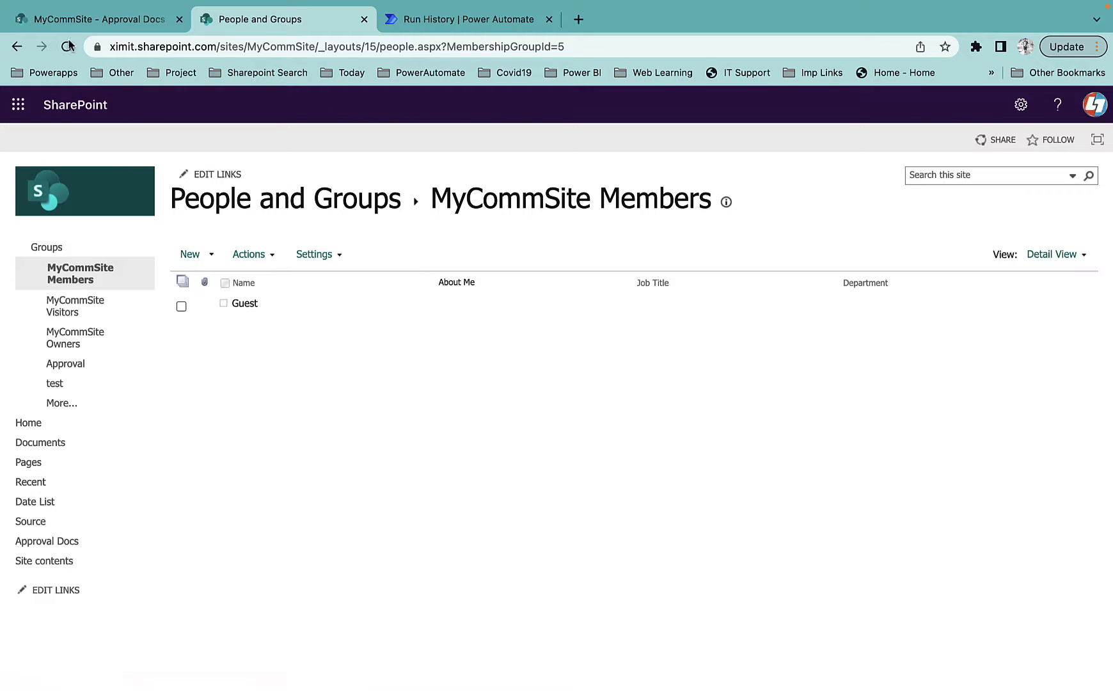
{"action": "left_click", "coordinate": [16, 47]}
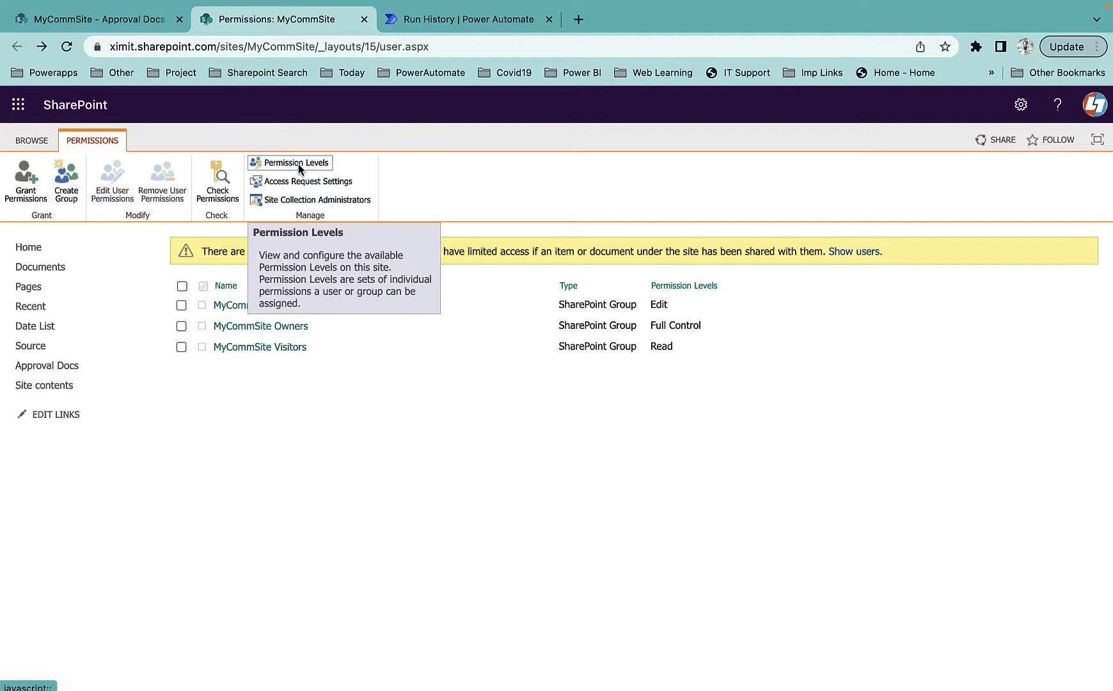
Step: Review the site's permission levels, checking Approve Items in the Edit level and the approve right in the Design description
{"action": "left_click", "coordinate": [299, 168]}
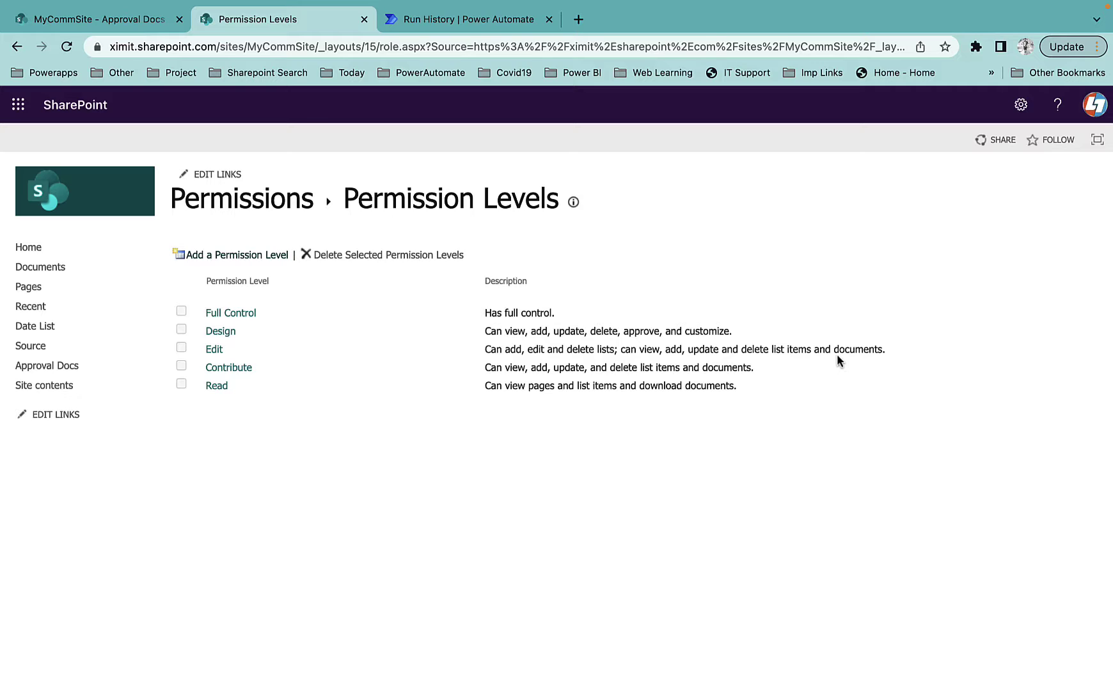
{"action": "left_click", "coordinate": [215, 349]}
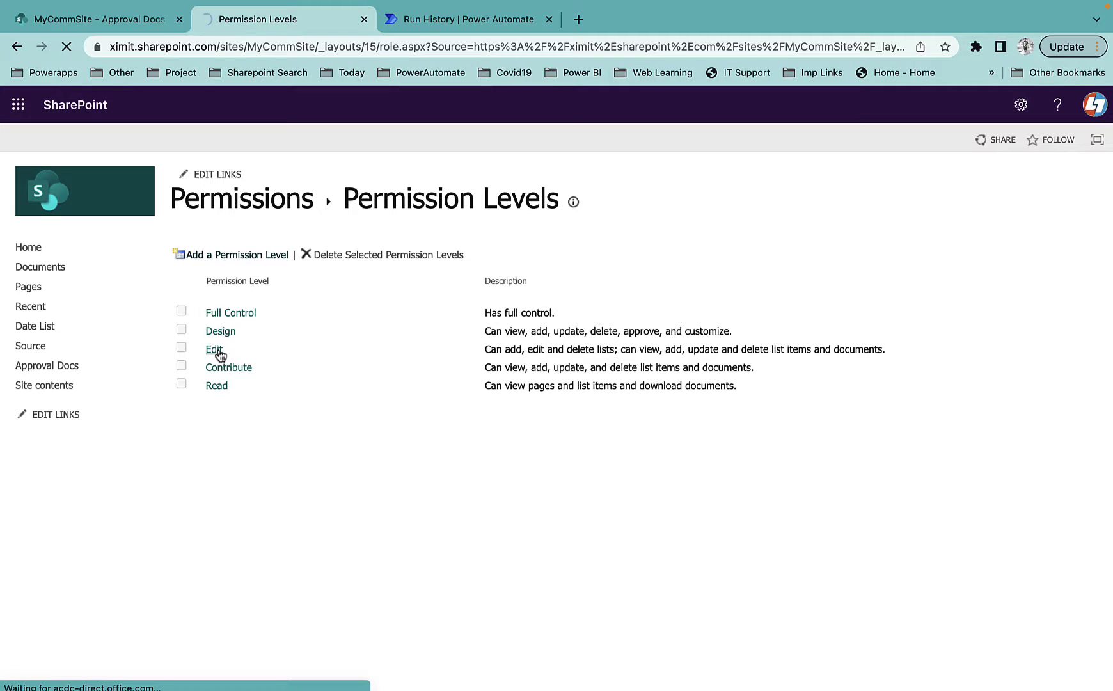
{"action": "scroll", "coordinate": [555, 332], "scroll_direction": "down", "scroll_amount": 5}
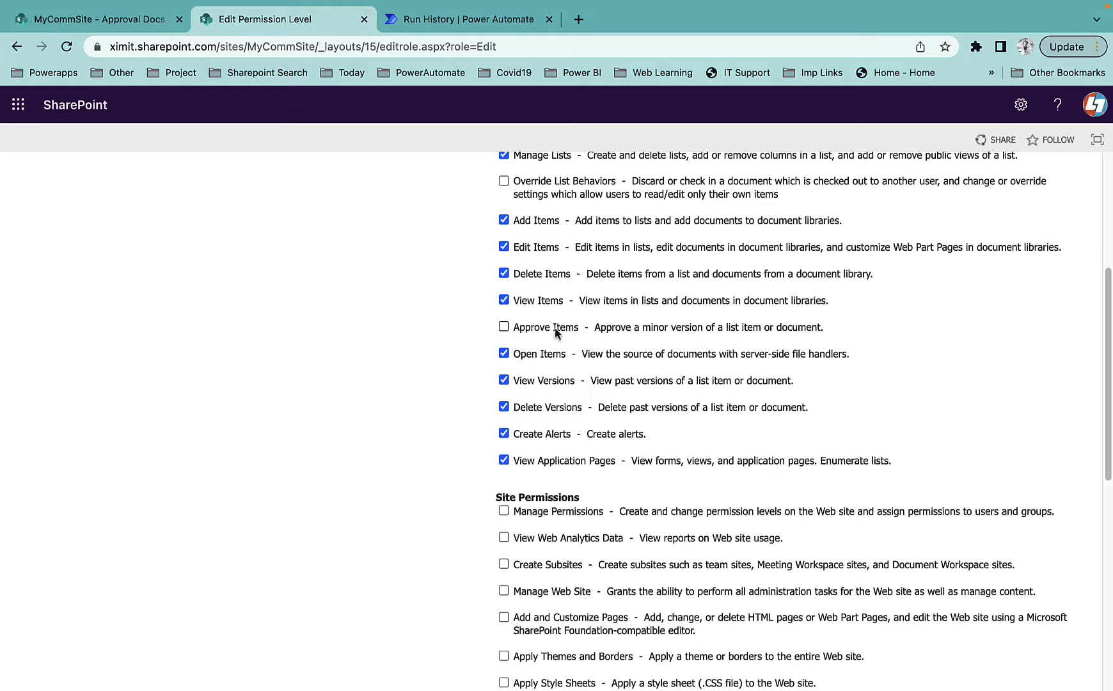
{"action": "scroll", "coordinate": [592, 328], "scroll_direction": "up", "scroll_amount": 5}
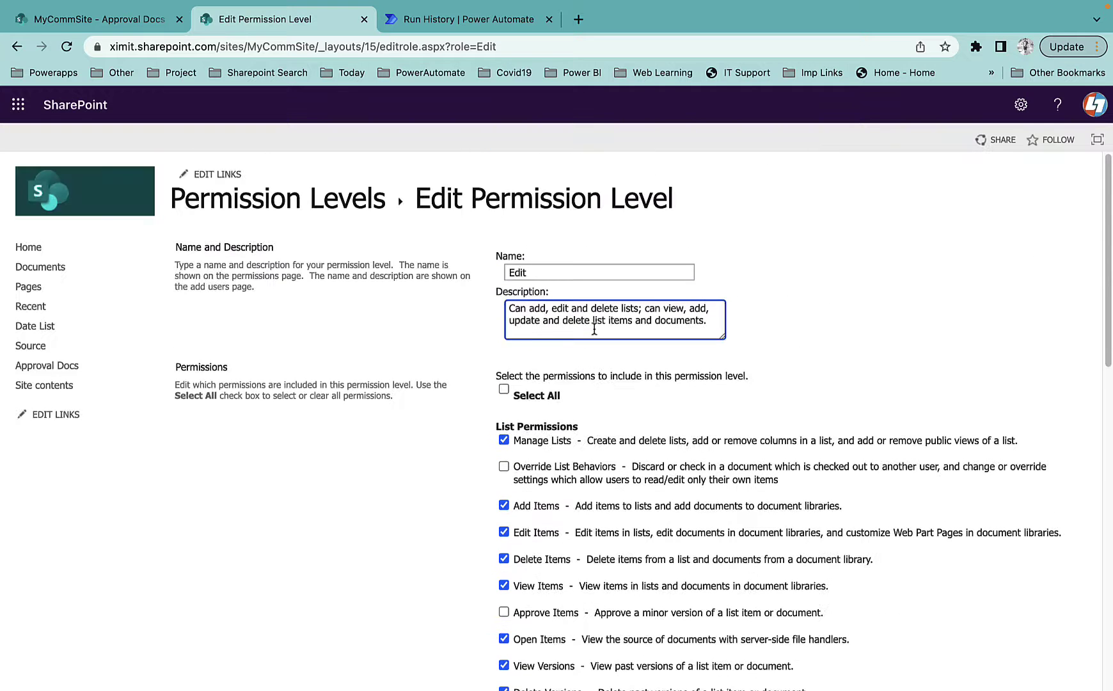
{"action": "left_click", "coordinate": [275, 199]}
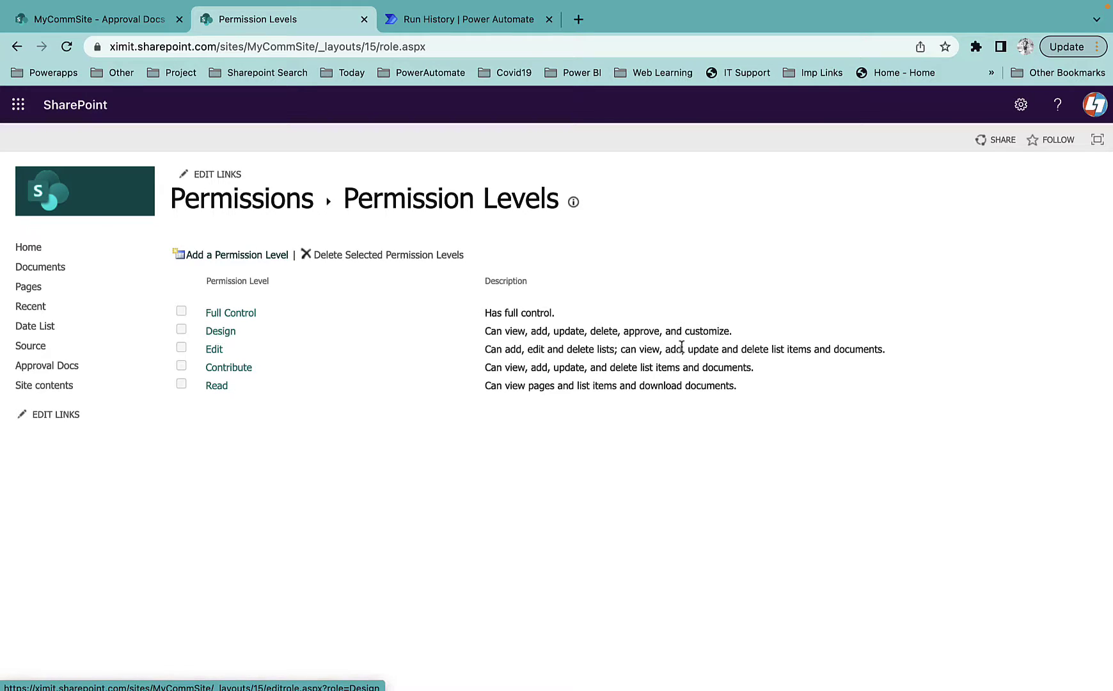
{"action": "left_click_drag", "start_coordinate": [629, 332], "coordinate": [659, 332]}
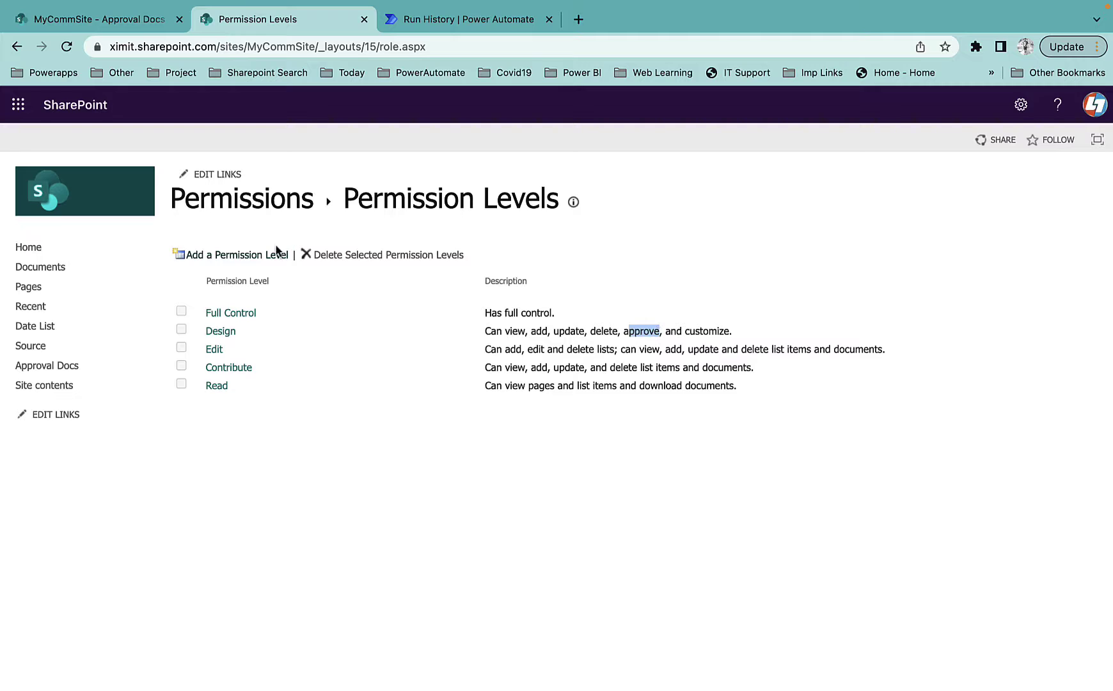
{"action": "left_click", "coordinate": [233, 199]}
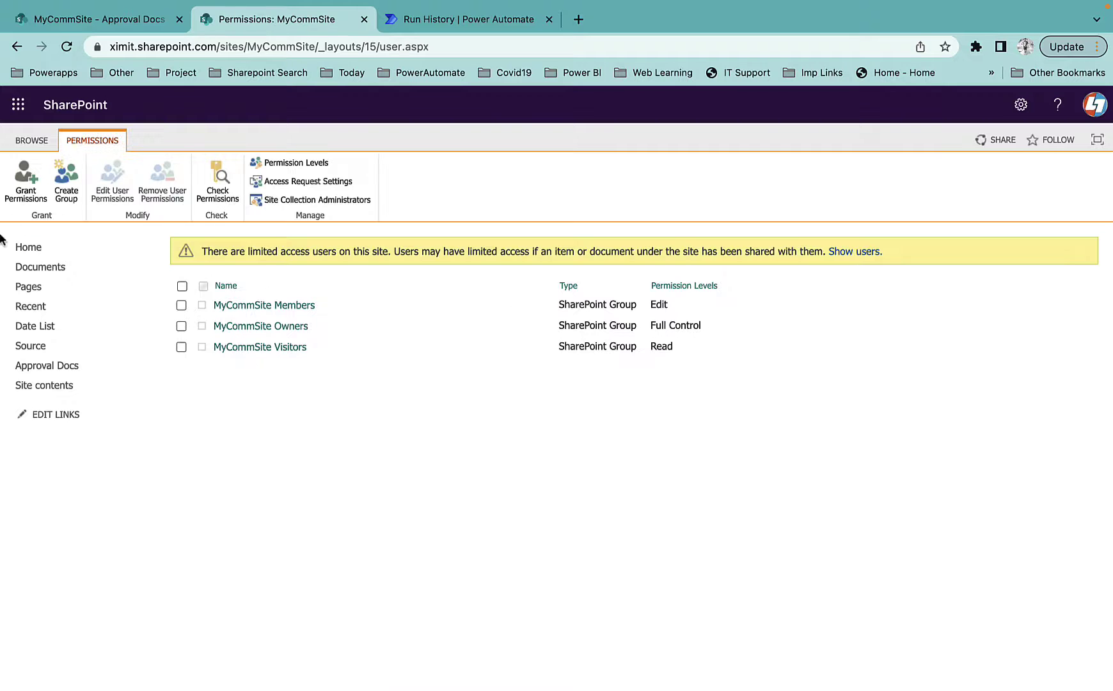
{"action": "left_click", "coordinate": [66, 185]}
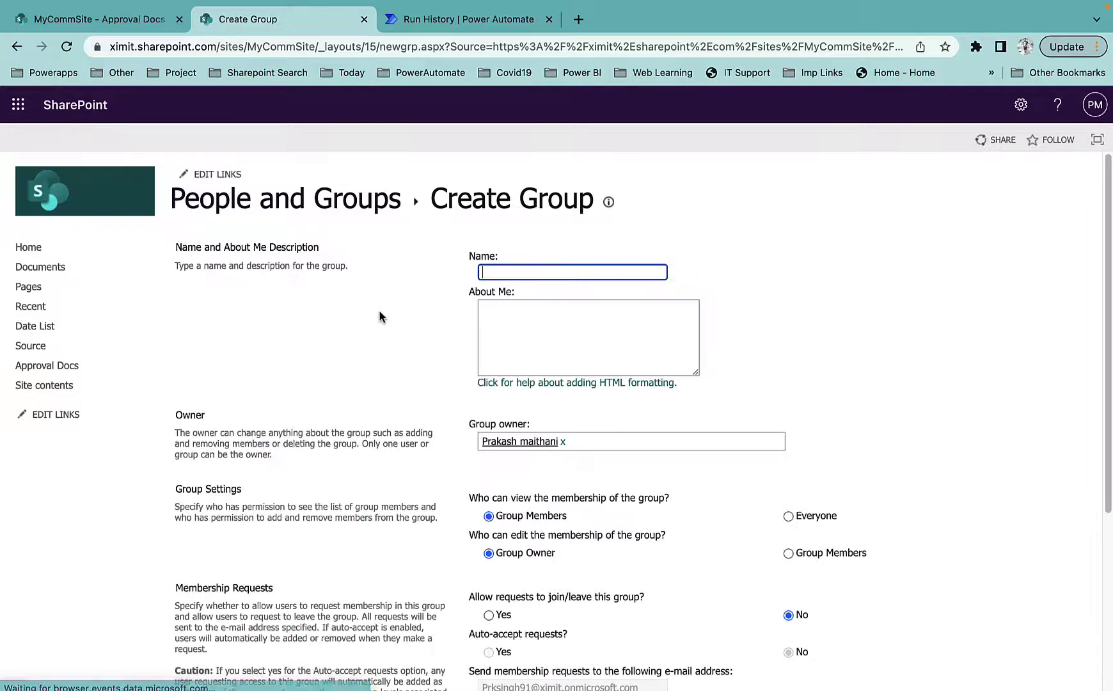
{"action": "scroll", "coordinate": [607, 400], "scroll_direction": "down", "scroll_amount": 5}
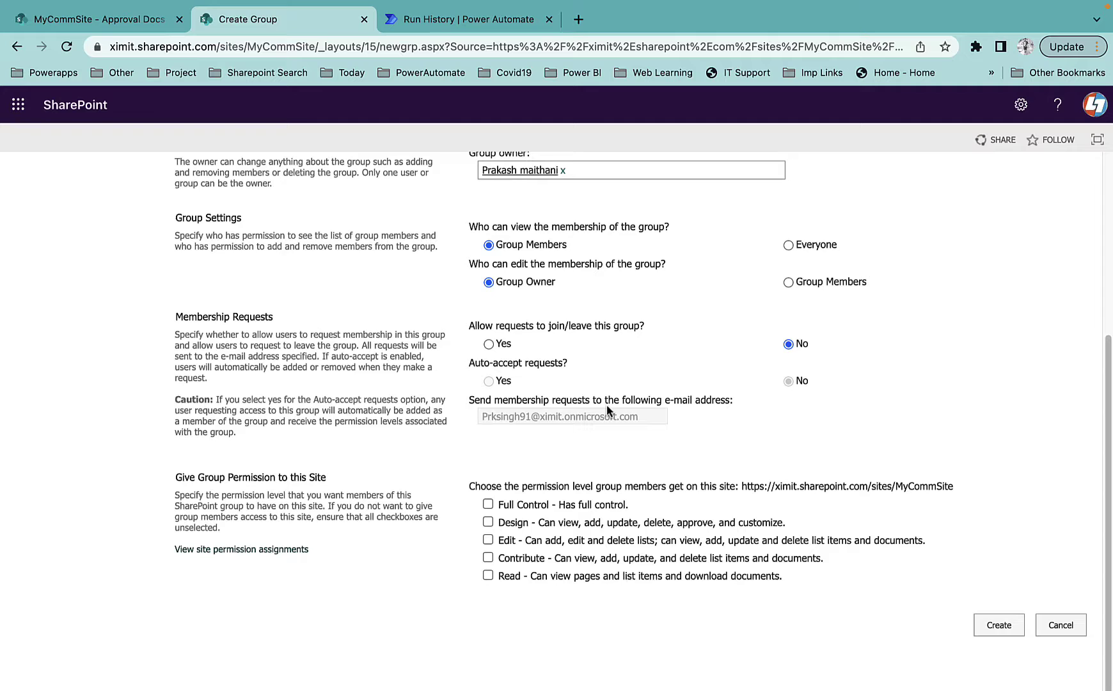
{"action": "left_click", "coordinate": [514, 523]}
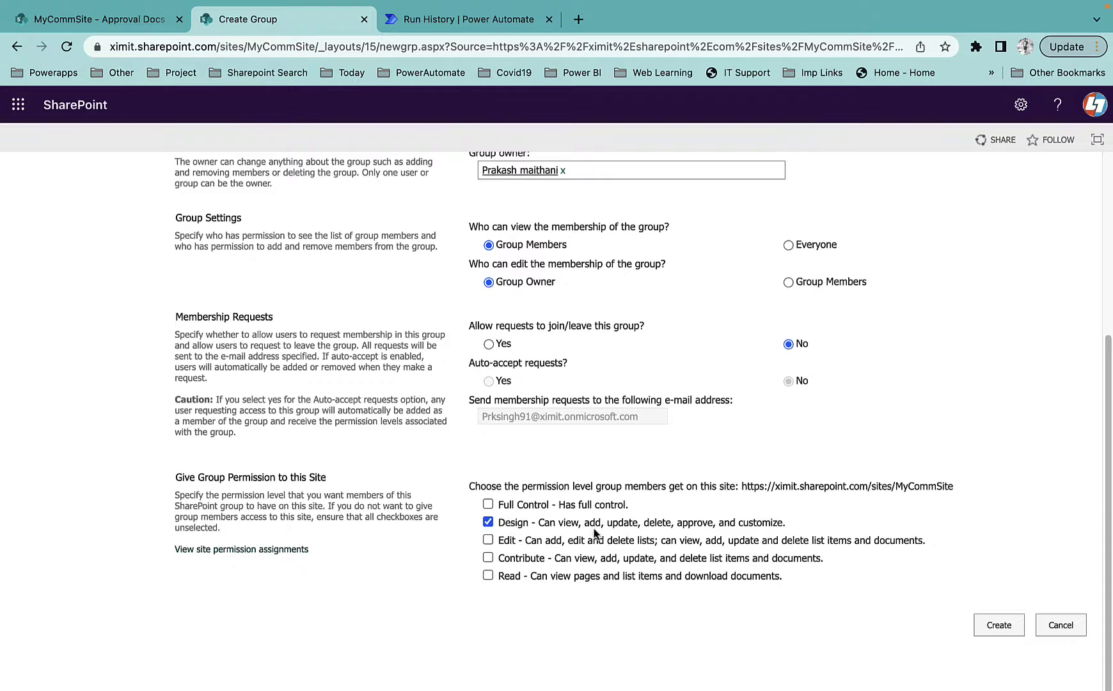
{"action": "left_click", "coordinate": [1075, 628]}
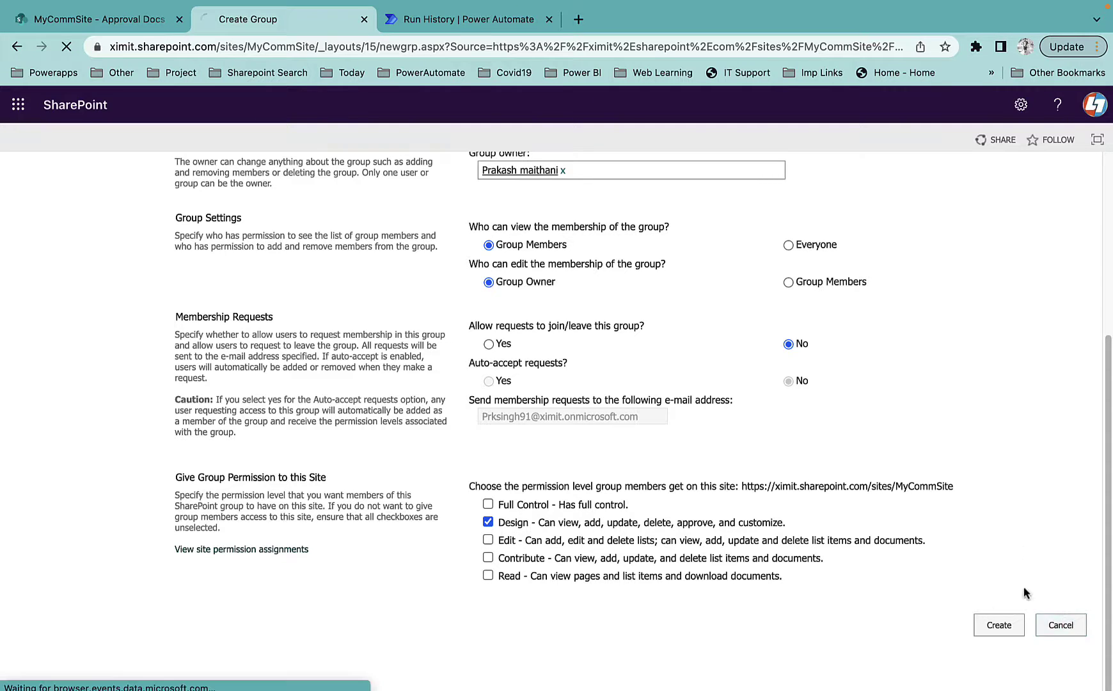